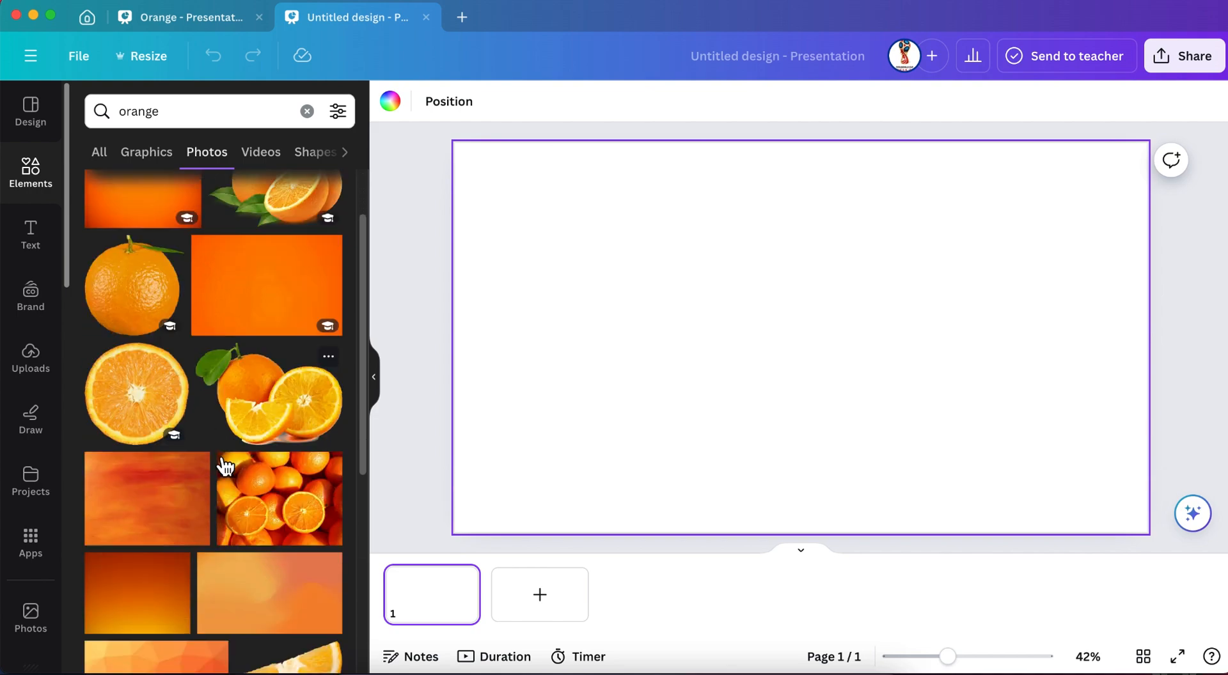
Find a close-up photo of halved oranges among the orange photo results and add it to the blank page.
{"action": "scroll", "coordinate": [220, 459], "scroll_direction": "down", "scroll_amount": 15}
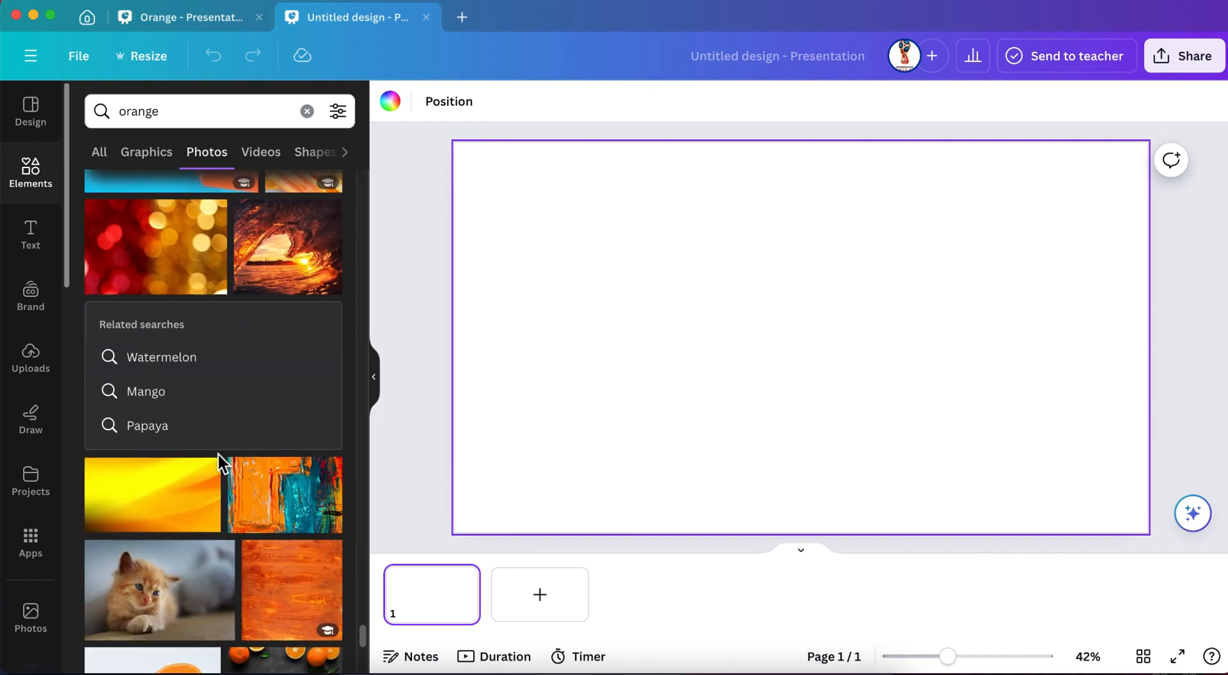
{"action": "scroll", "coordinate": [225, 467], "scroll_direction": "down", "scroll_amount": 15}
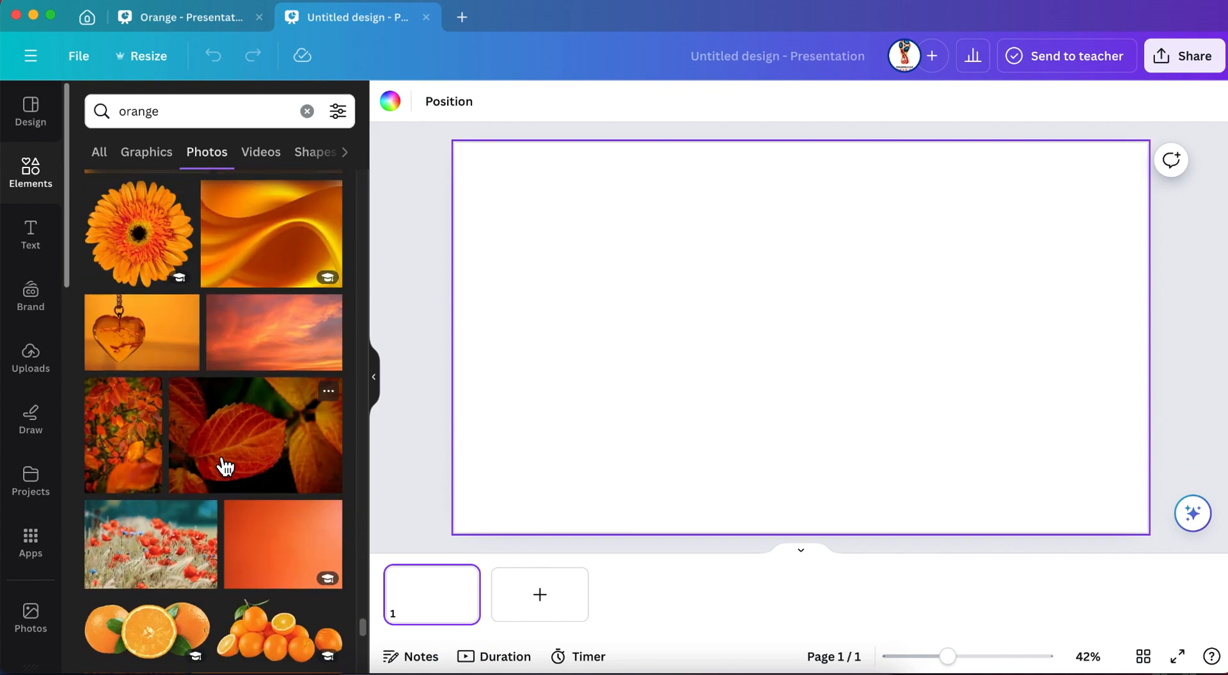
{"action": "scroll", "coordinate": [225, 468], "scroll_direction": "down", "scroll_amount": 15}
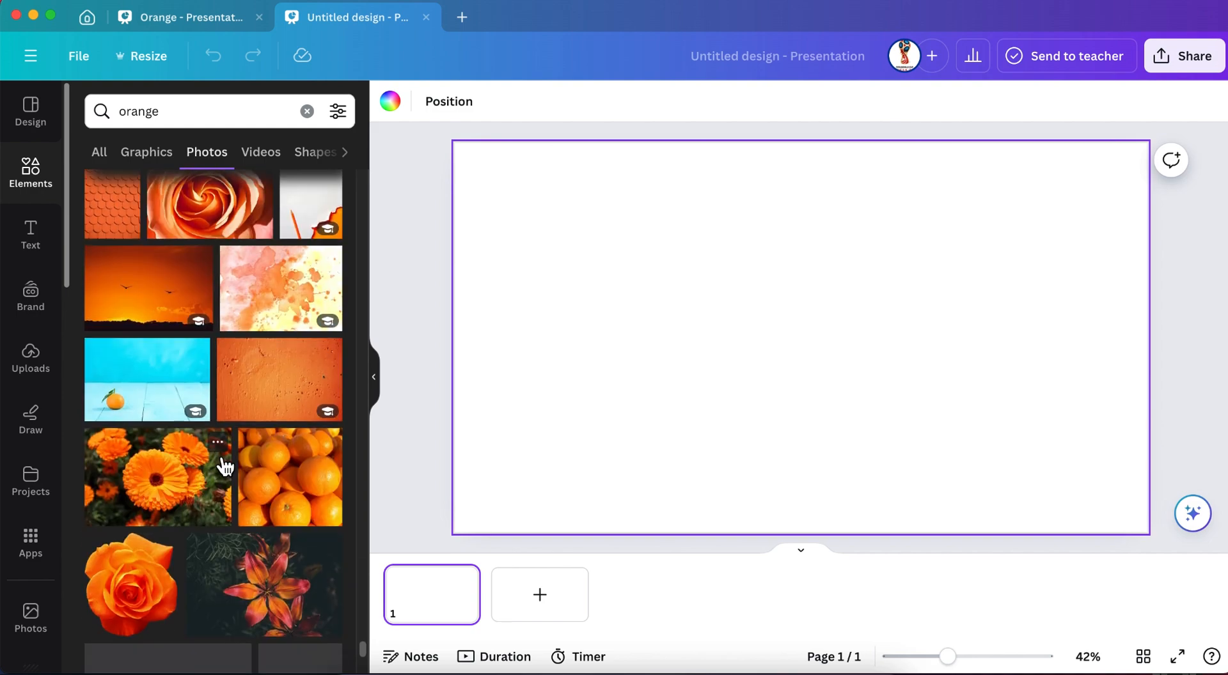
{"action": "scroll", "coordinate": [224, 468], "scroll_direction": "down", "scroll_amount": 15}
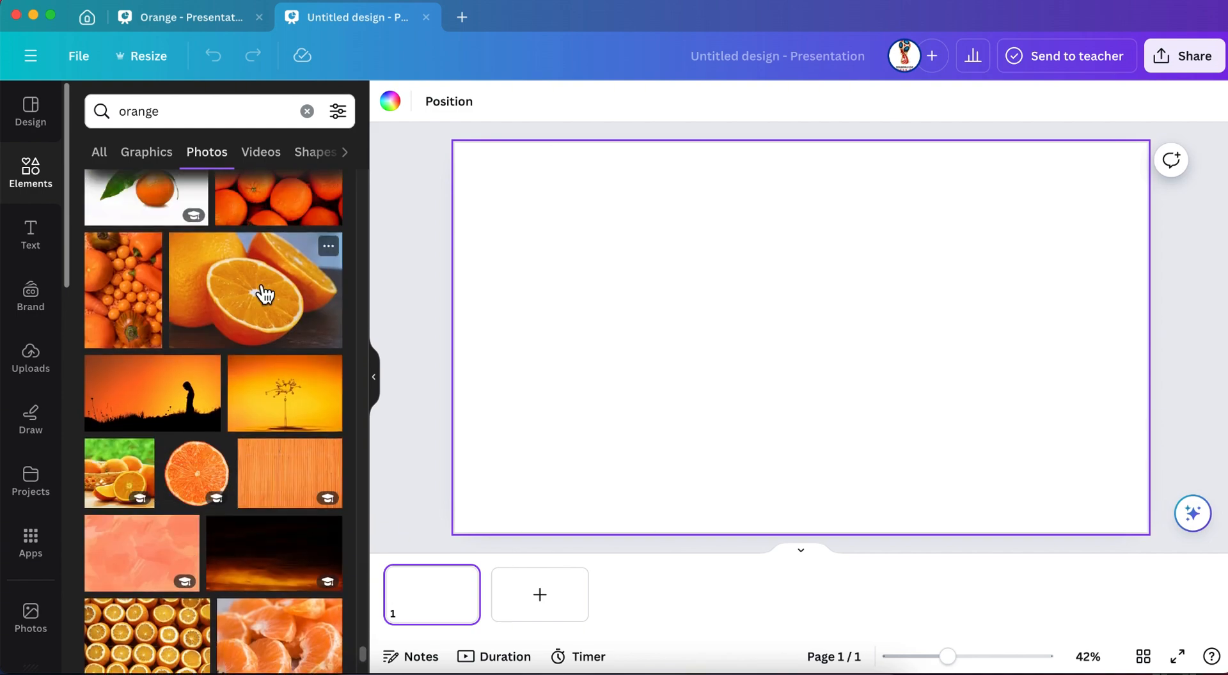
{"action": "left_click", "coordinate": [263, 294]}
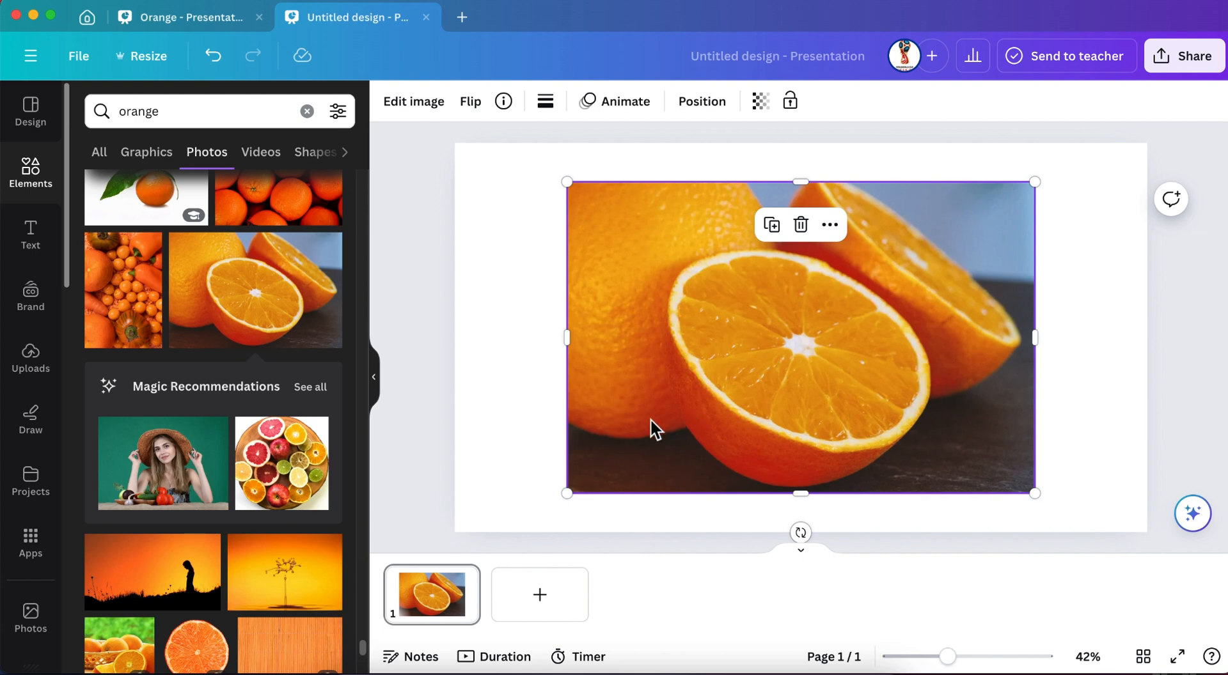
Enlarge and reposition the halved-oranges photo so it covers the entire page.
{"action": "left_click_drag", "start_coordinate": [568, 500], "coordinate": [461, 521]}
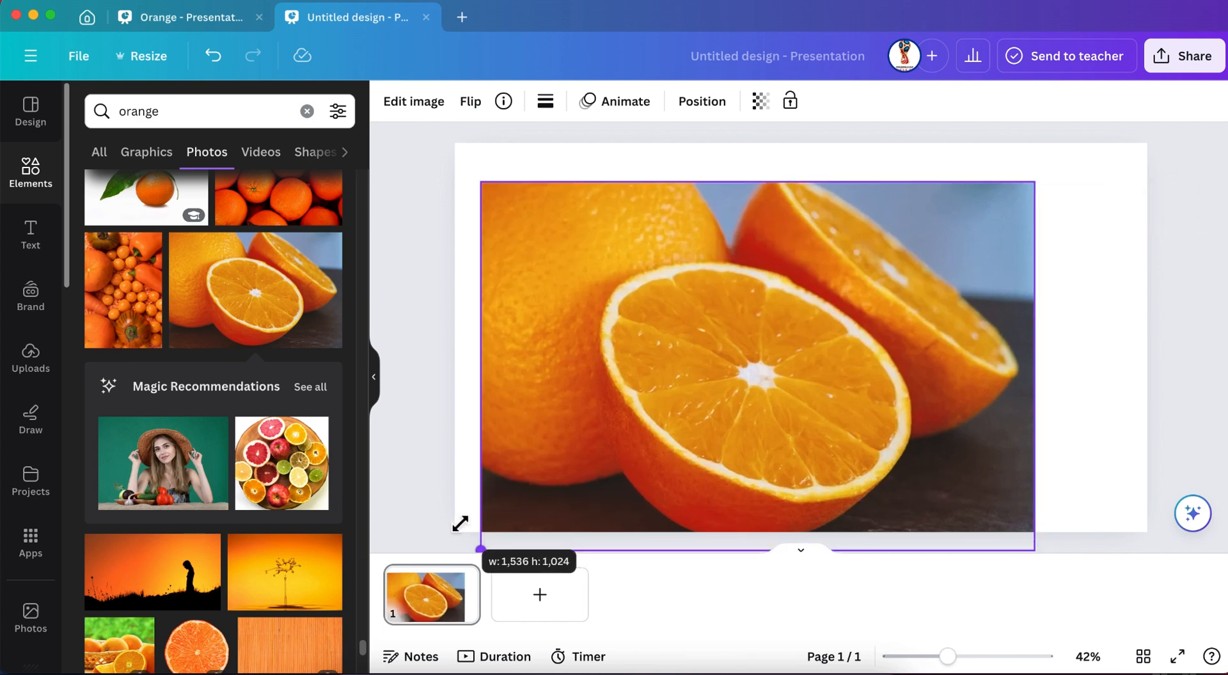
{"action": "left_click_drag", "start_coordinate": [680, 428], "coordinate": [674, 423]}
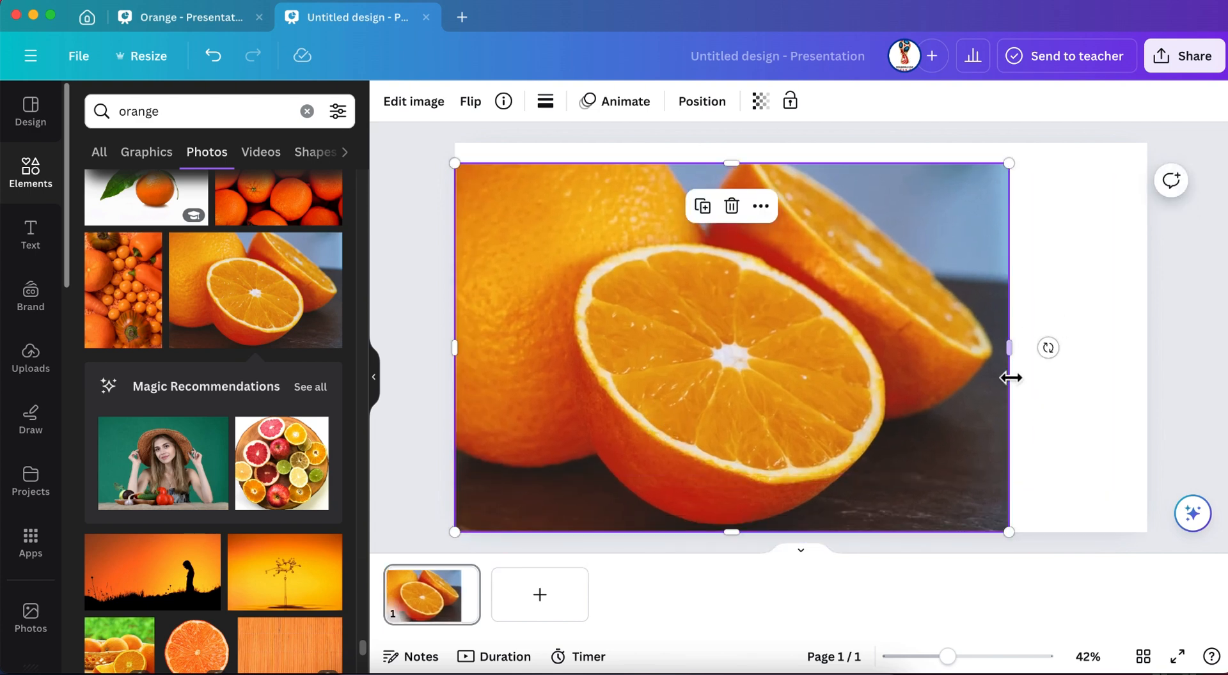
{"action": "left_click_drag", "start_coordinate": [1013, 167], "coordinate": [1149, 124]}
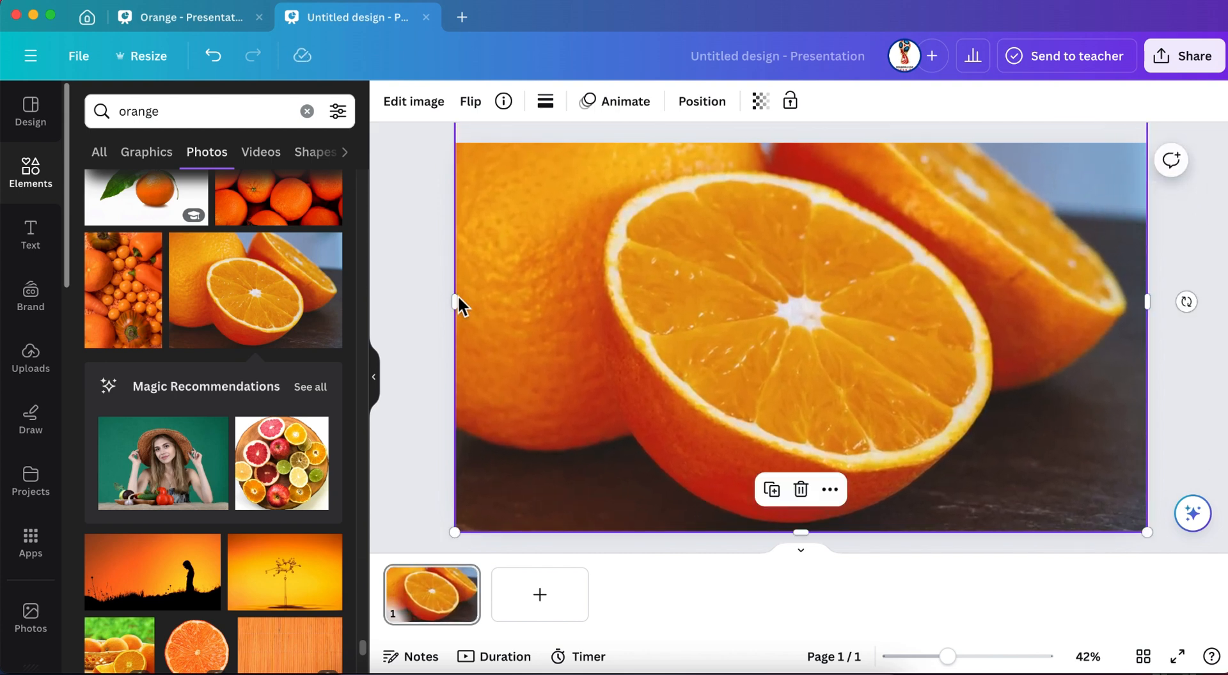
{"action": "left_click", "coordinate": [438, 382]}
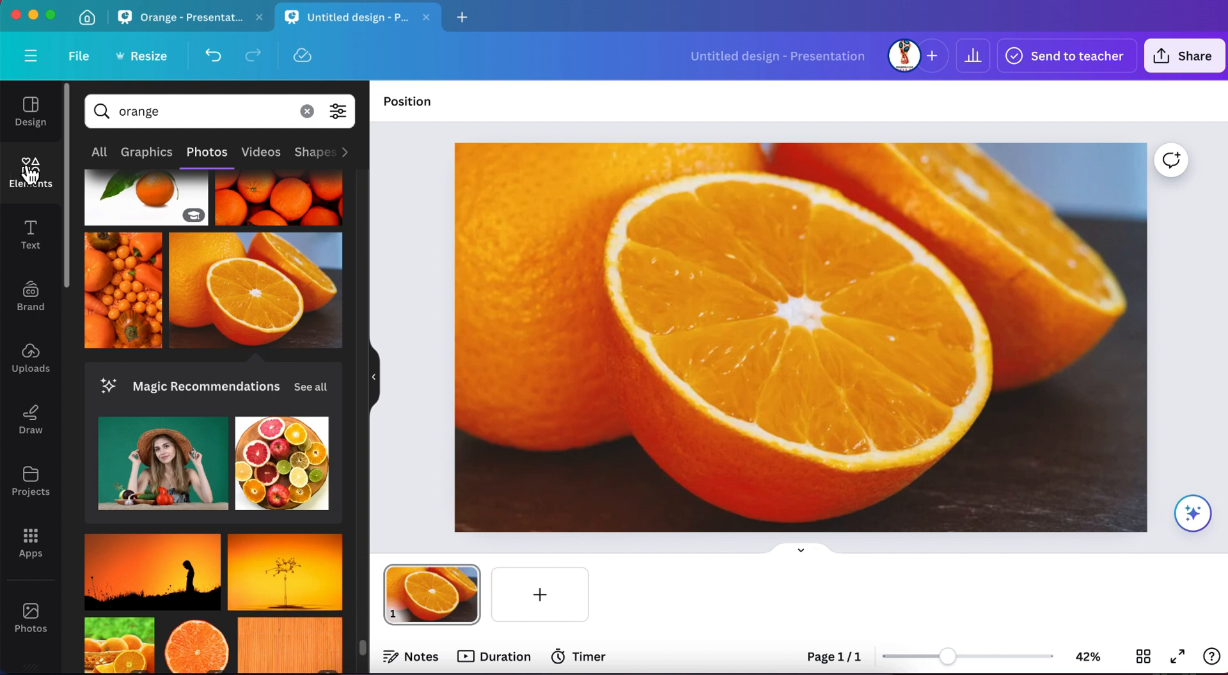
Download the design as a PNG at size 1 (1,920 × 1,080 px) into Downloads with the file name orange.
{"action": "left_click", "coordinate": [1205, 66]}
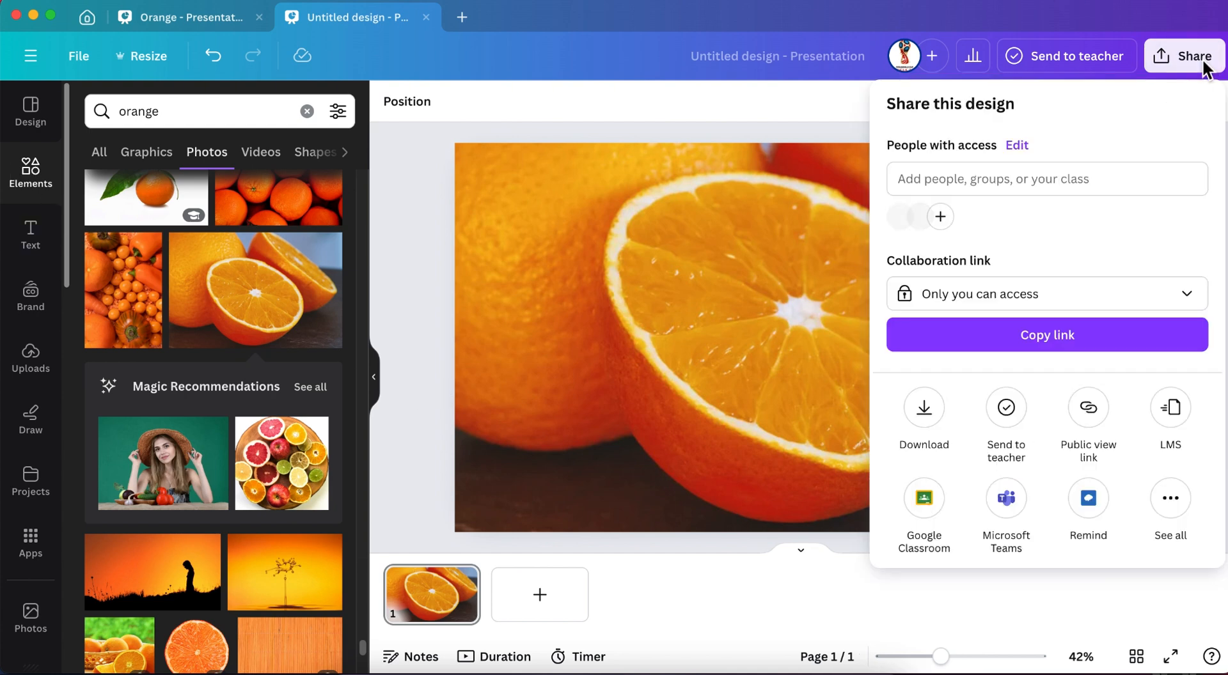
{"action": "left_click", "coordinate": [929, 429]}
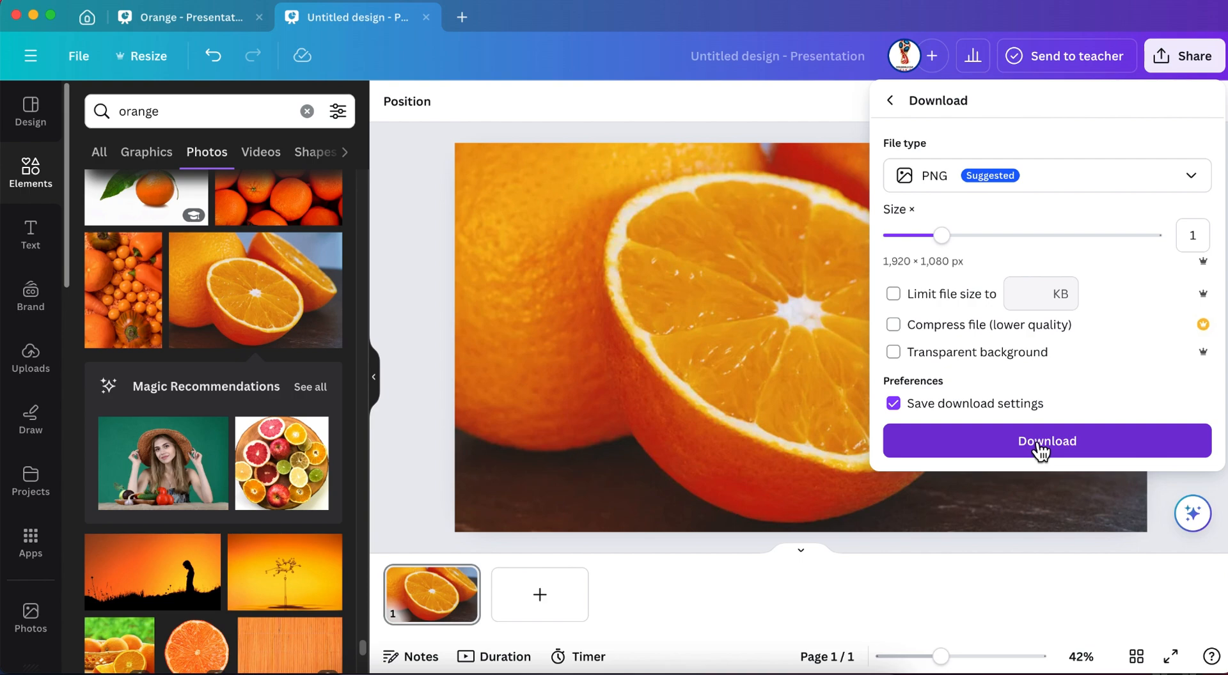
{"action": "left_click", "coordinate": [1039, 448]}
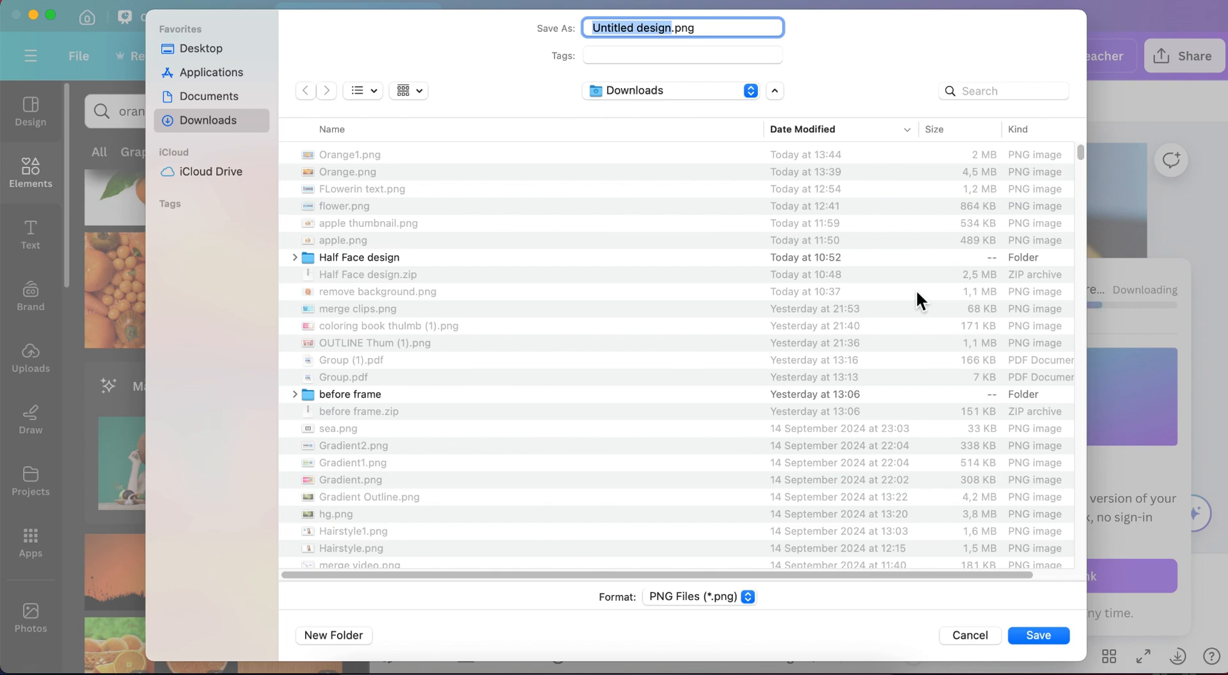
{"action": "type", "text": "orange"}
{"action": "key", "text": "Return"}
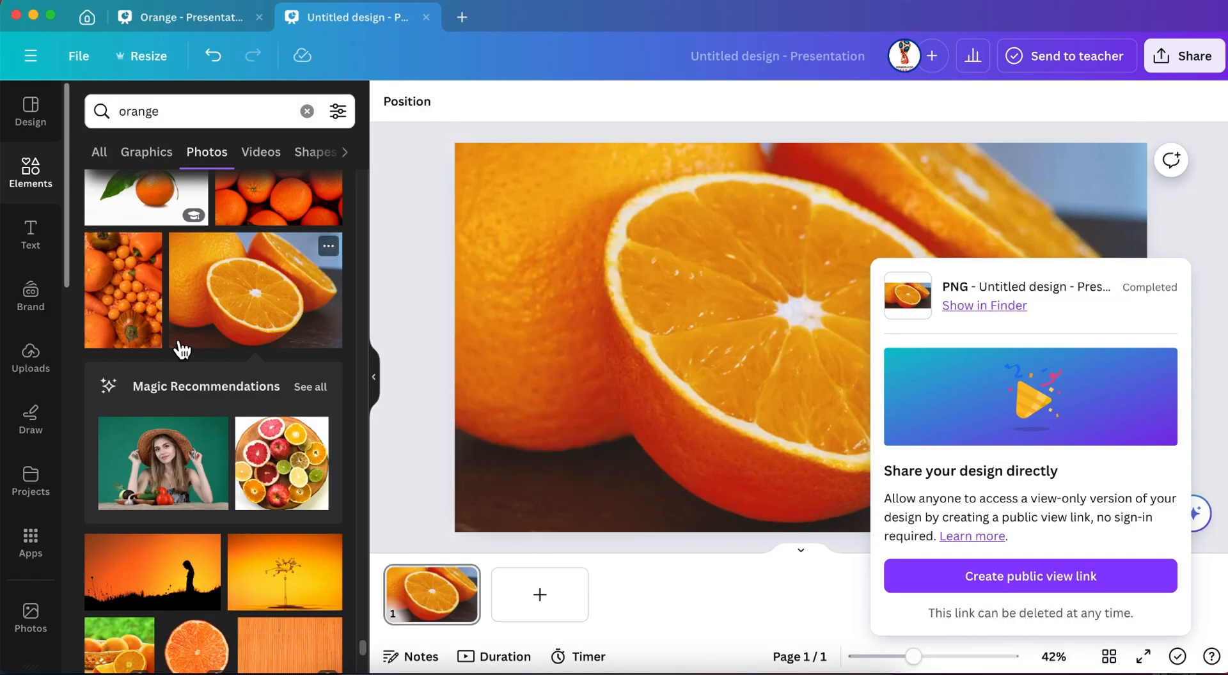
Upload Orange.png from Downloads and delete the orange photo from the page.
{"action": "left_click", "coordinate": [32, 358]}
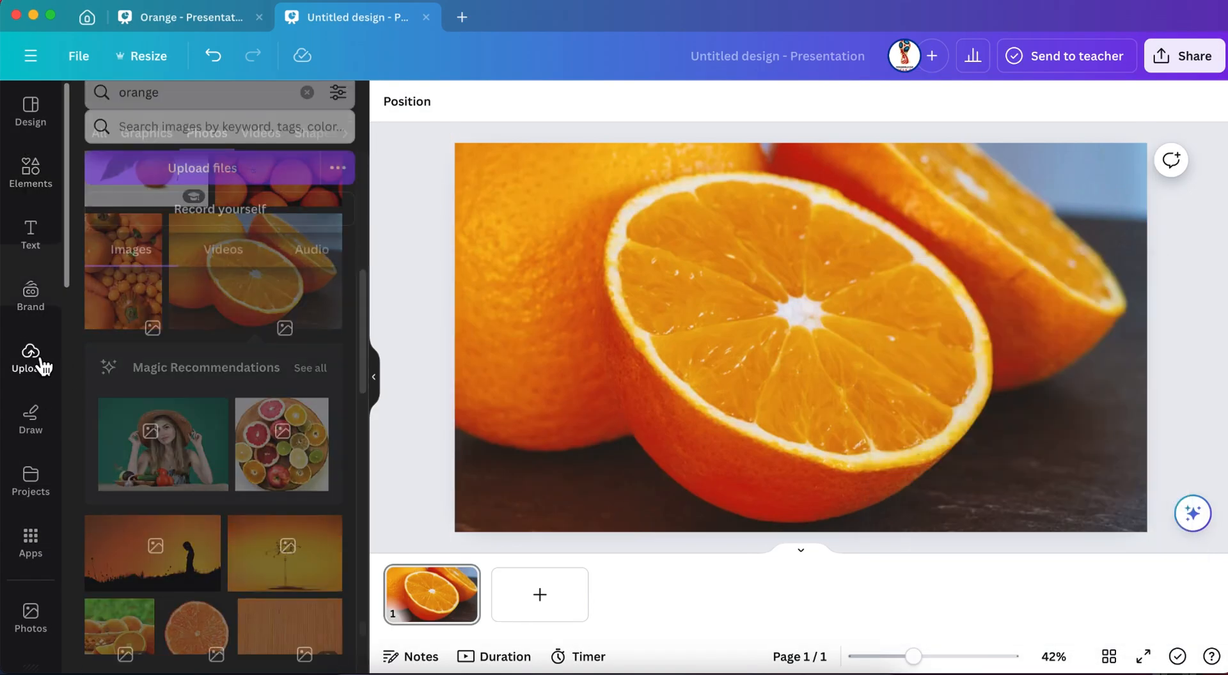
{"action": "left_click", "coordinate": [229, 155]}
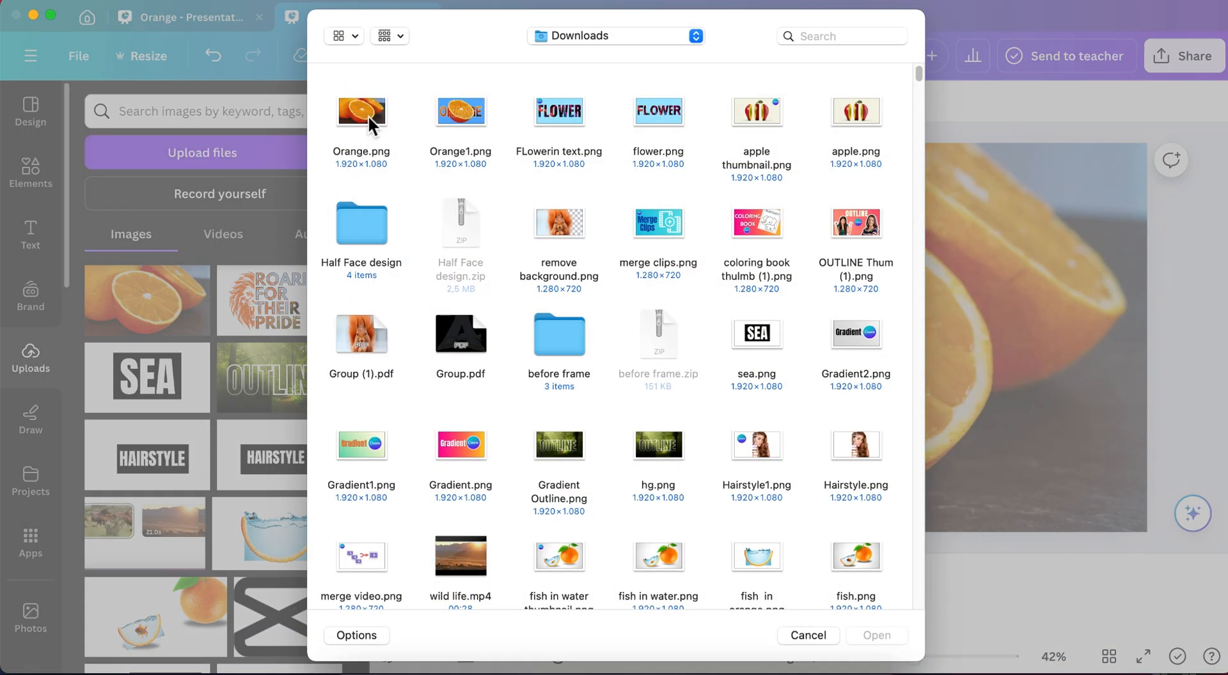
{"action": "double_click", "coordinate": [367, 115]}
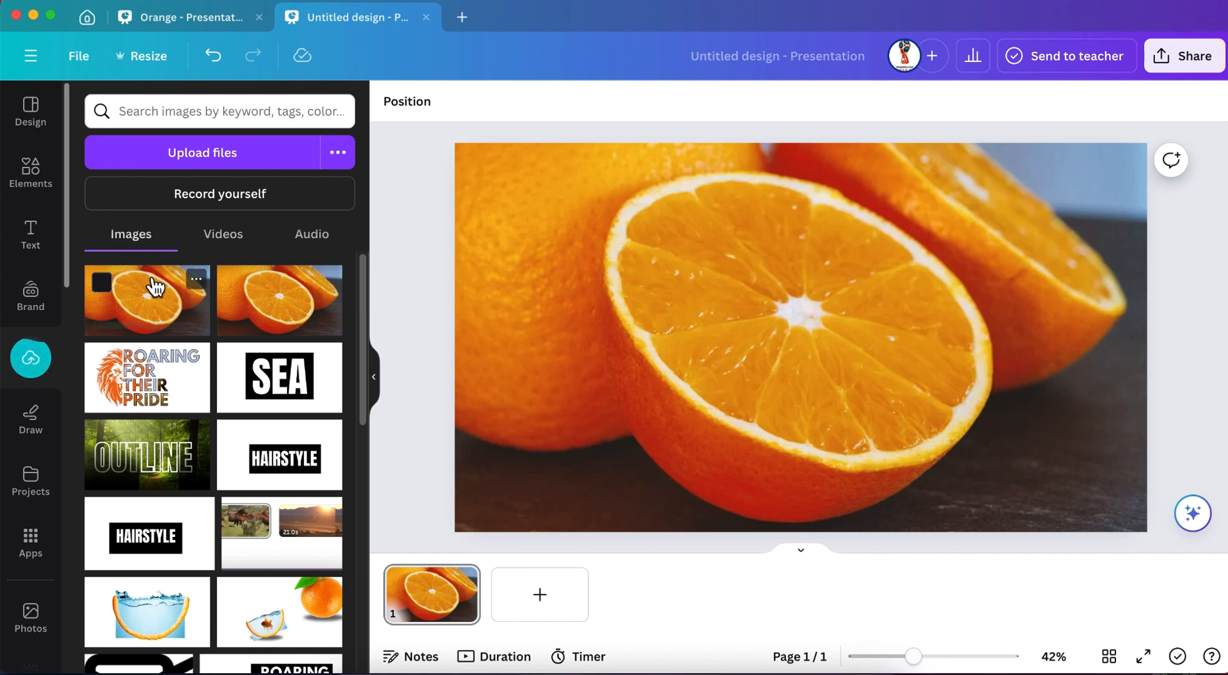
{"action": "right_click", "coordinate": [718, 392]}
{"action": "left_click", "coordinate": [783, 324]}
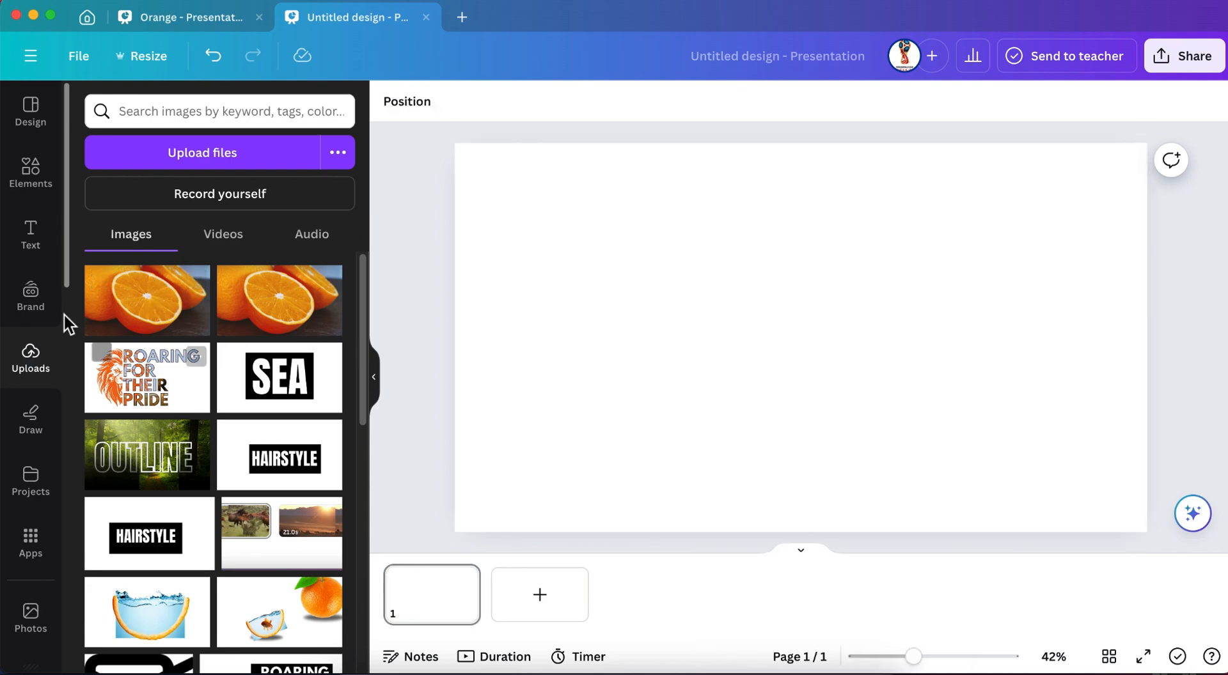
Search the elements for "frame" and show all results in the Frames category.
{"action": "left_click", "coordinate": [31, 189]}
{"action": "double_click", "coordinate": [166, 115]}
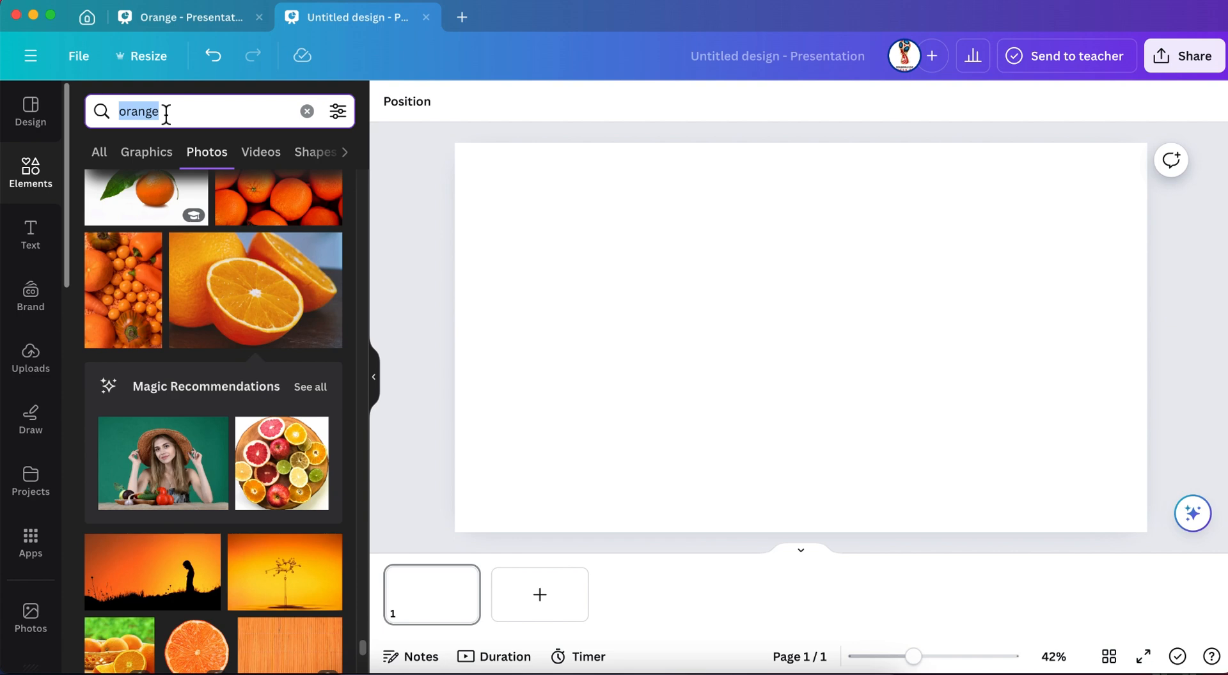
{"action": "type", "text": "fr"}
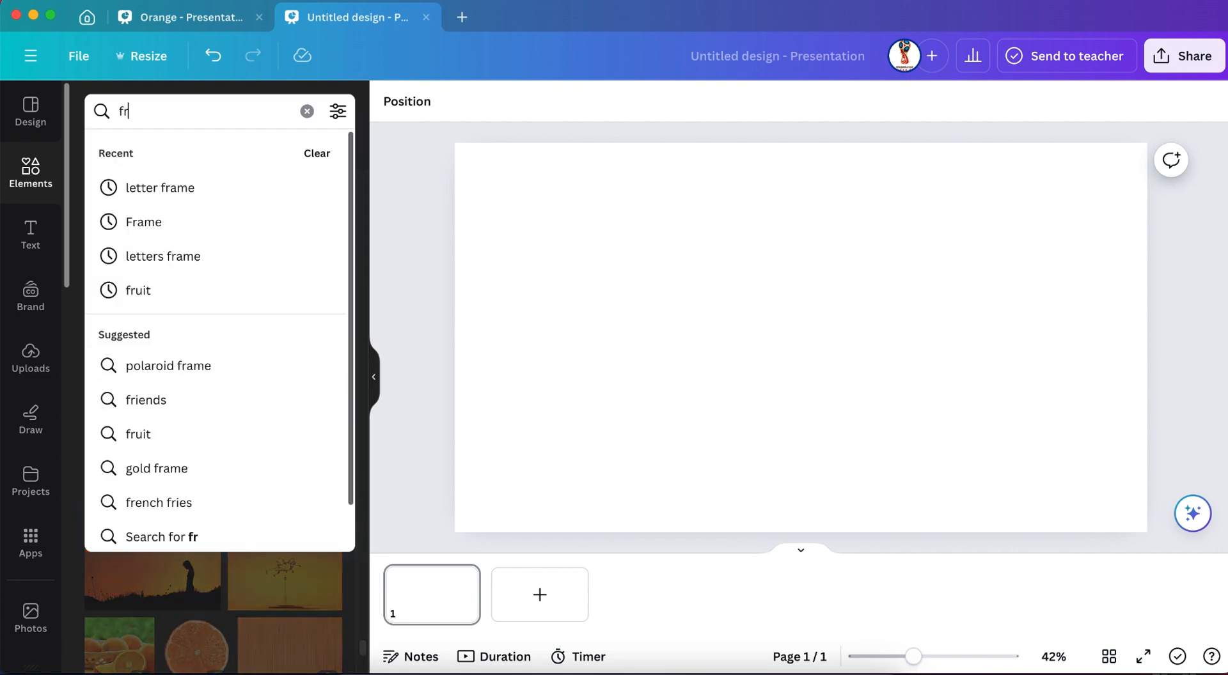
{"action": "type", "text": "ale"}
{"action": "key", "text": "BackSpace"}
{"action": "key", "text": "BackSpace"}
{"action": "type", "text": "m"}
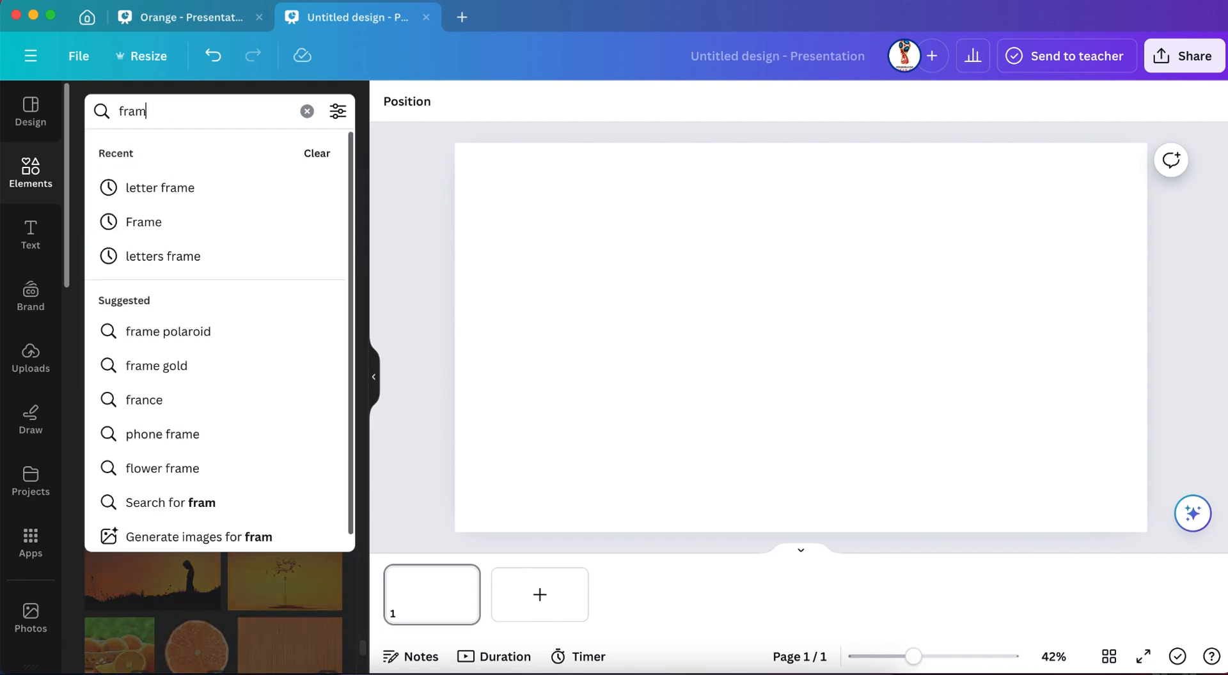
{"action": "type", "text": "e"}
{"action": "key", "text": "Return"}
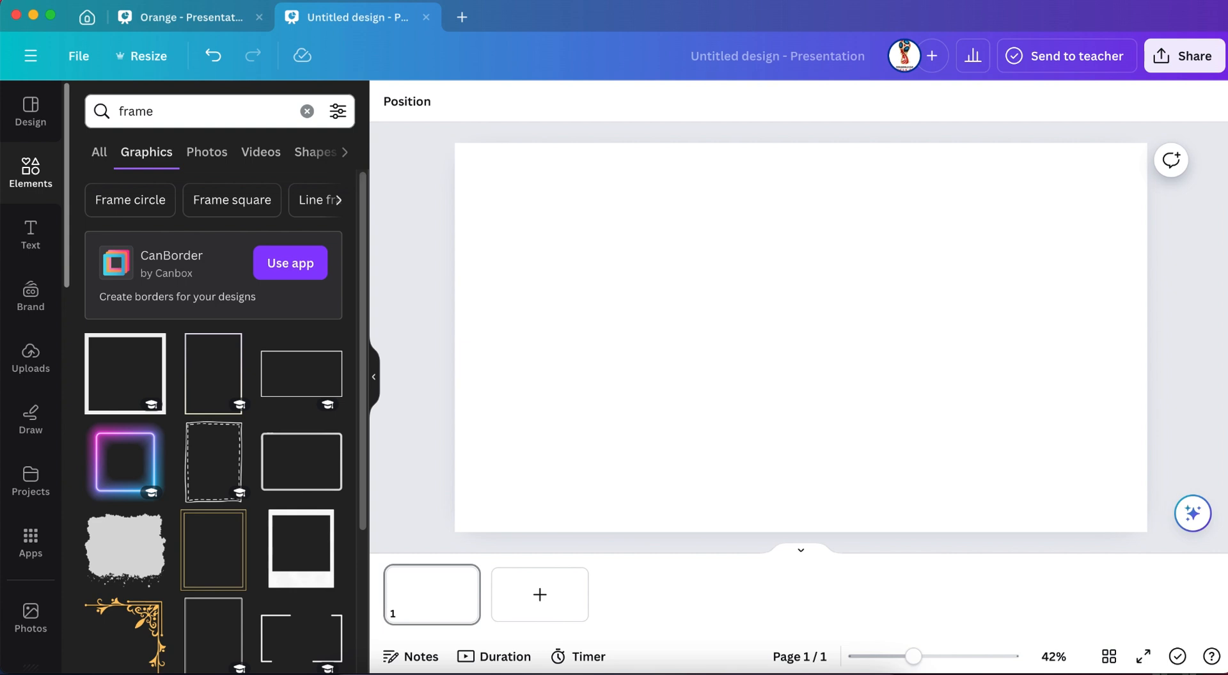
{"action": "left_click", "coordinate": [99, 153]}
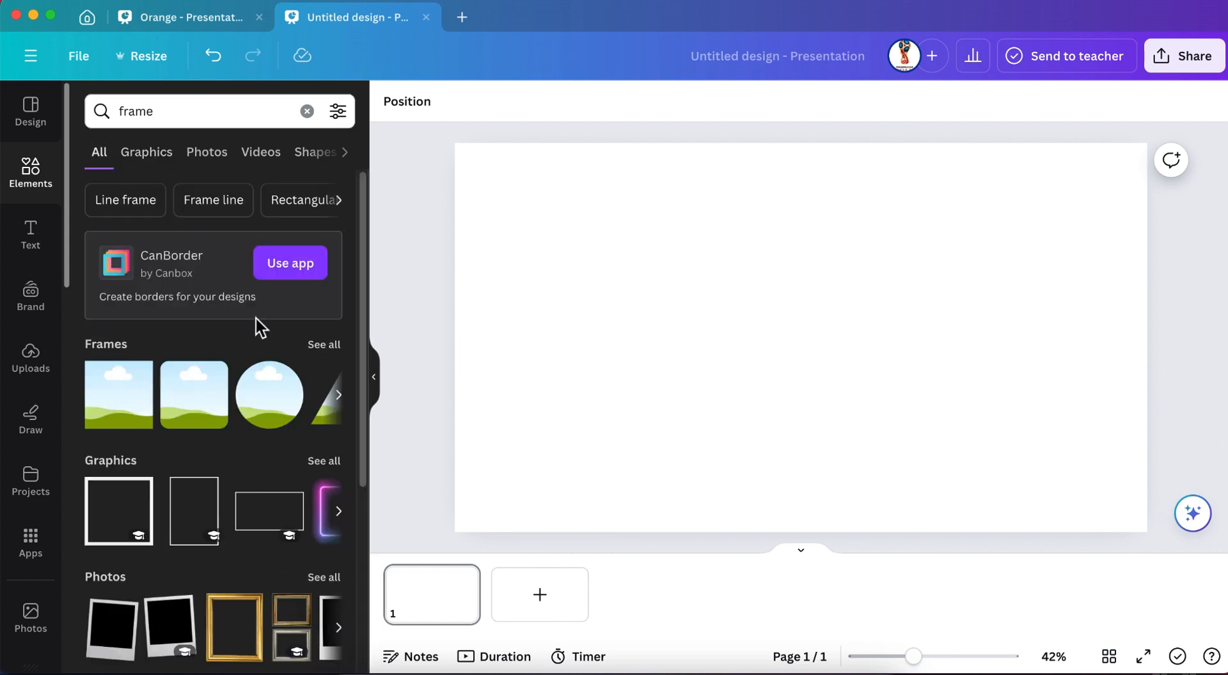
{"action": "left_click", "coordinate": [323, 346]}
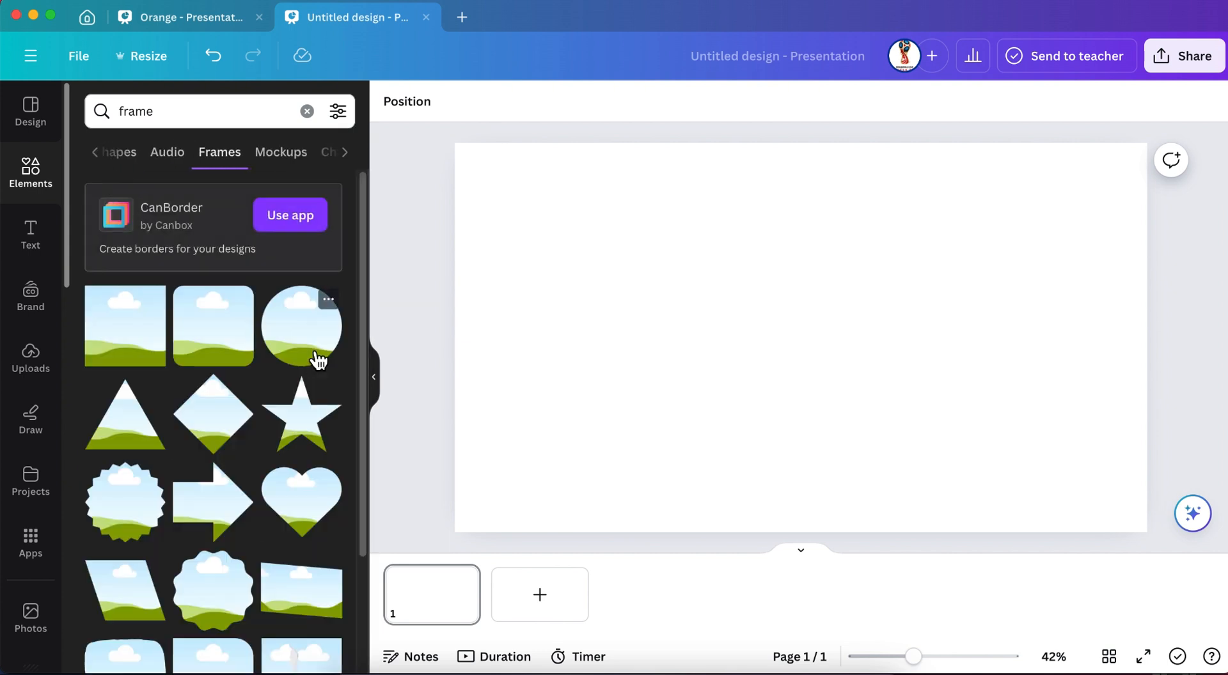
Add the letter O frame and place it near the left edge of the page.
{"action": "scroll", "coordinate": [318, 356], "scroll_direction": "down", "scroll_amount": 3}
{"action": "scroll", "coordinate": [318, 356], "scroll_direction": "down", "scroll_amount": 15}
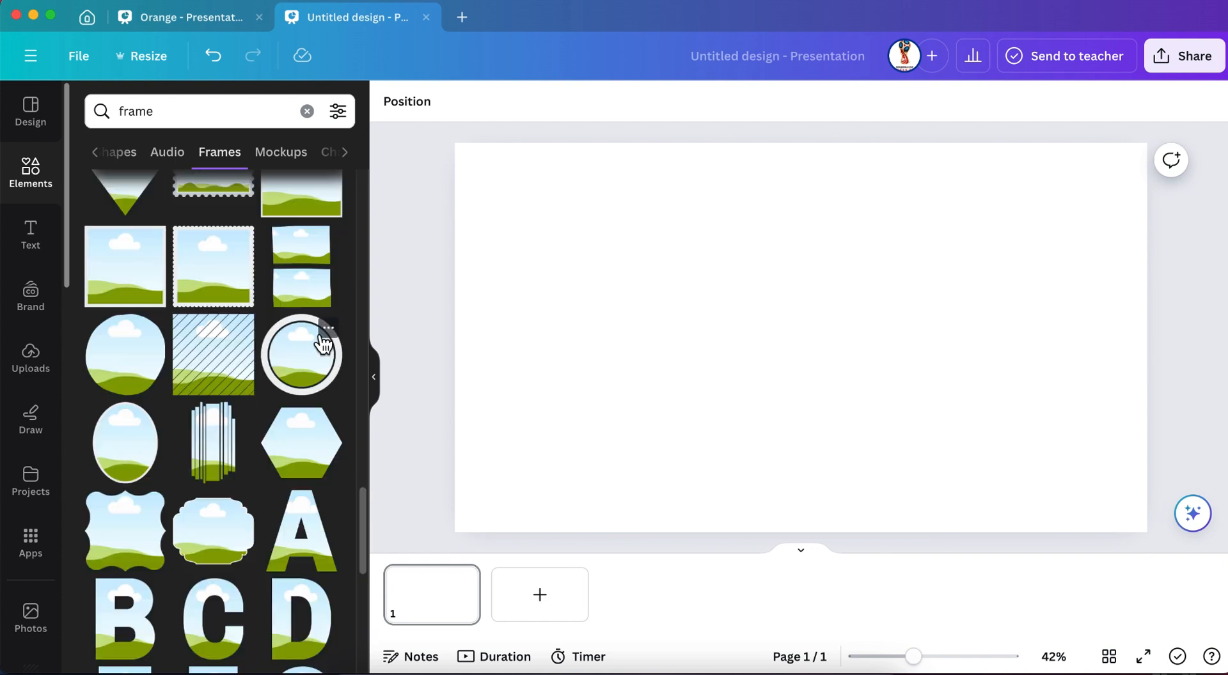
{"action": "scroll", "coordinate": [322, 344], "scroll_direction": "down", "scroll_amount": 3}
{"action": "scroll", "coordinate": [234, 536], "scroll_direction": "down", "scroll_amount": 2}
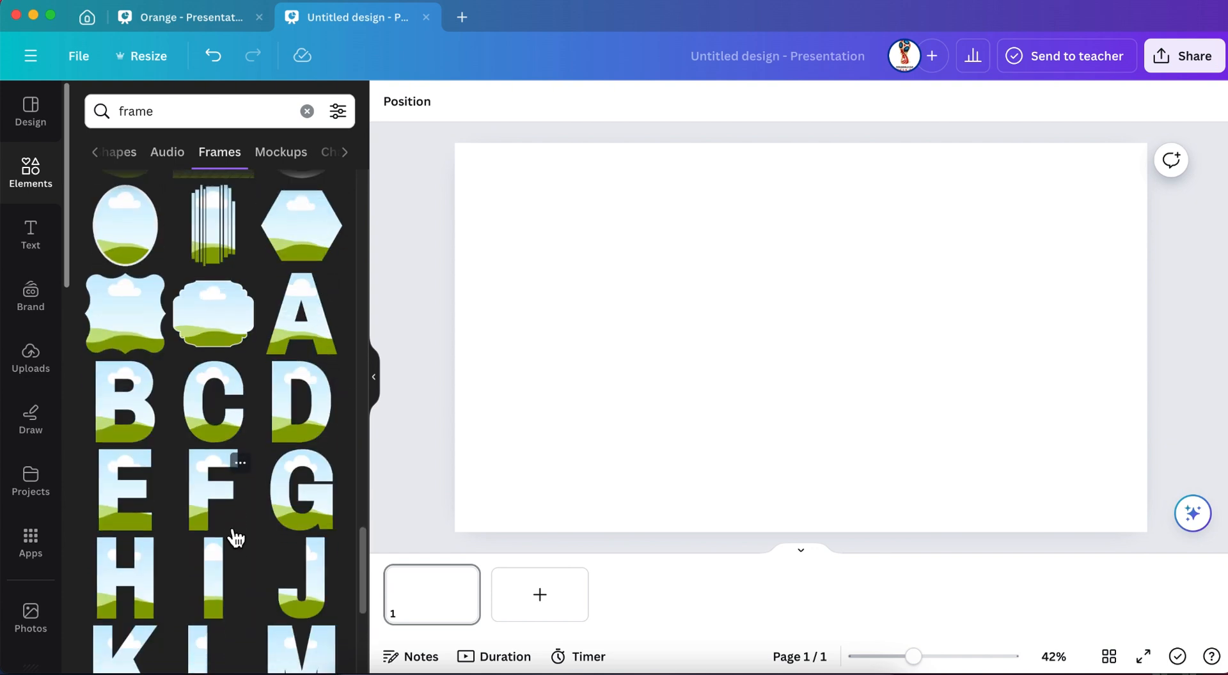
{"action": "scroll", "coordinate": [236, 538], "scroll_direction": "down", "scroll_amount": 2}
{"action": "left_click", "coordinate": [236, 544]}
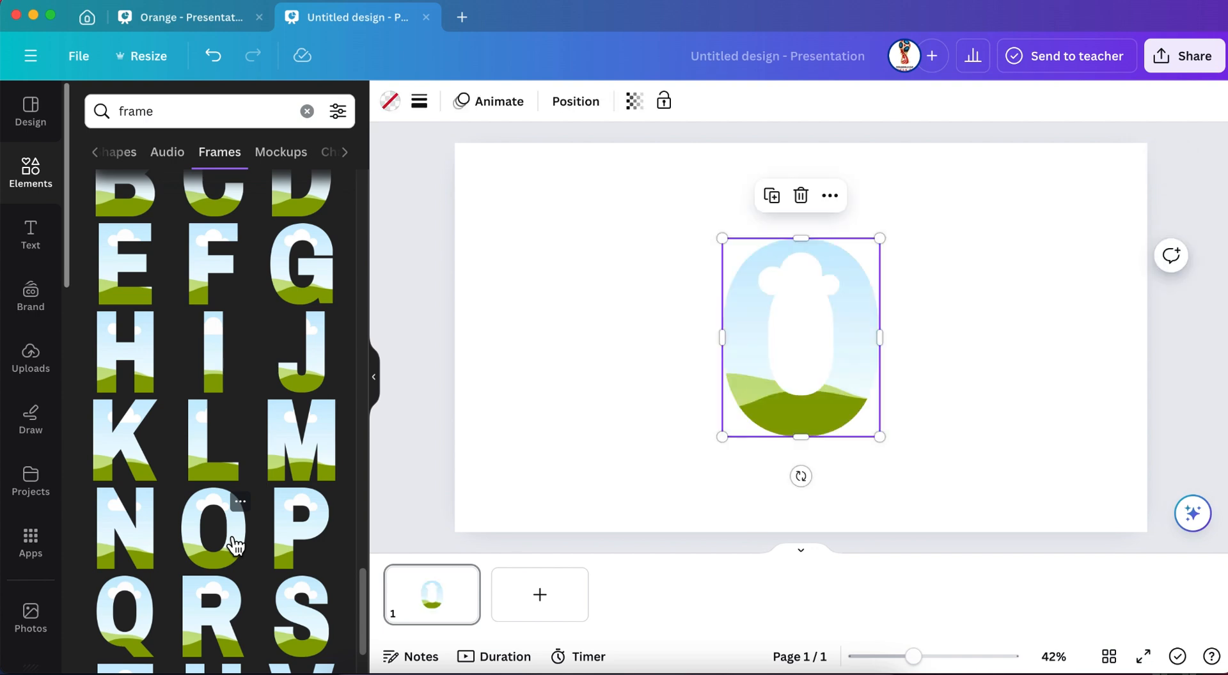
{"action": "left_click_drag", "start_coordinate": [759, 362], "coordinate": [505, 348]}
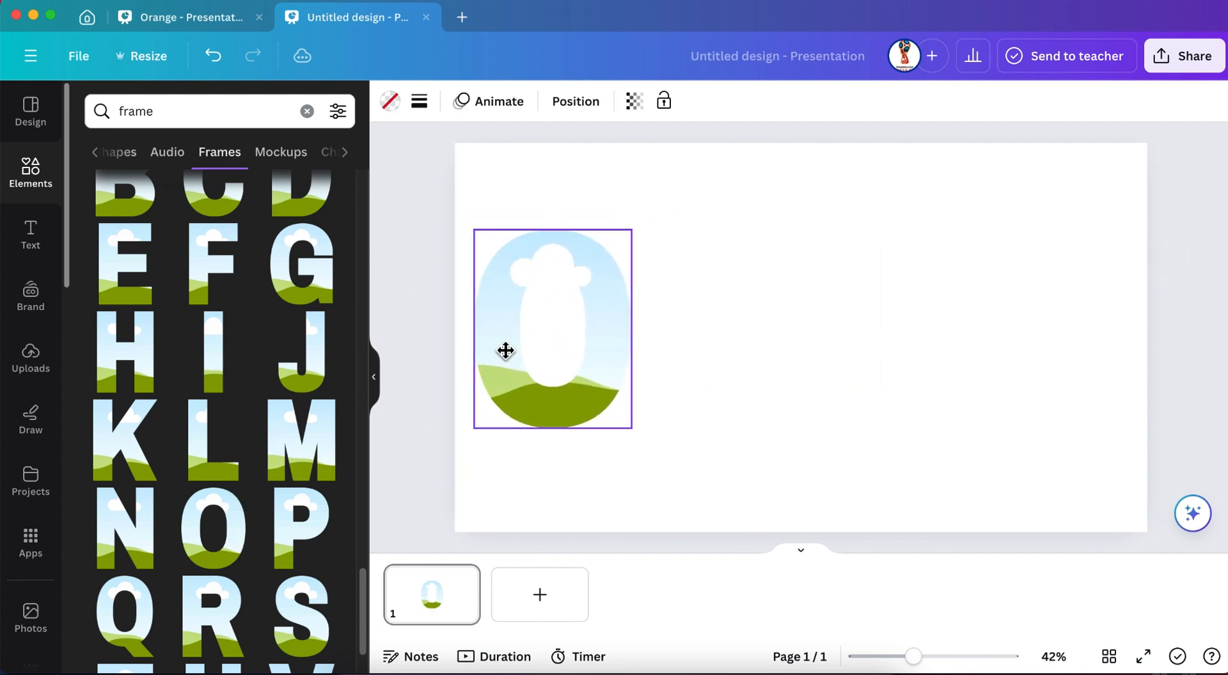
Add the letter R and letter A frames and place them in sequence after the O.
{"action": "left_click", "coordinate": [224, 633]}
{"action": "left_click_drag", "start_coordinate": [817, 335], "coordinate": [726, 324]}
{"action": "scroll", "coordinate": [312, 326], "scroll_direction": "up", "scroll_amount": 3}
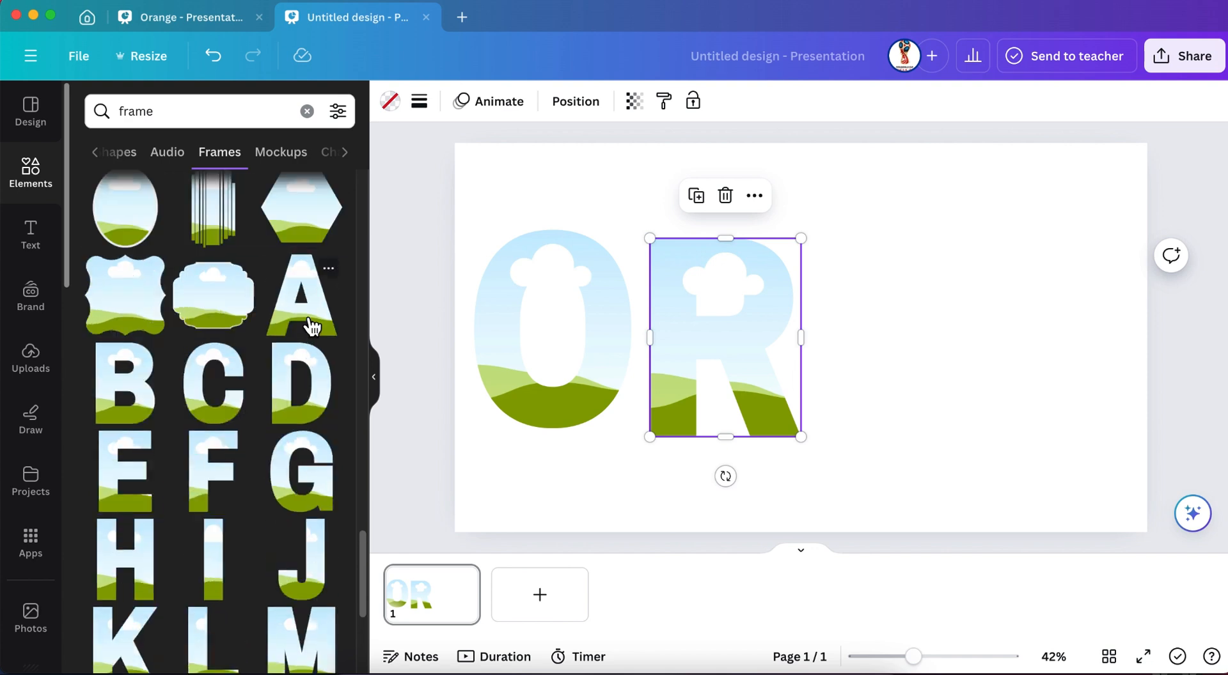
{"action": "left_click", "coordinate": [312, 327]}
{"action": "left_click_drag", "start_coordinate": [838, 376], "coordinate": [938, 368]}
Place a letter N frame after the A and add the letter G and E frames to the page.
{"action": "scroll", "coordinate": [192, 510], "scroll_direction": "down", "scroll_amount": 4}
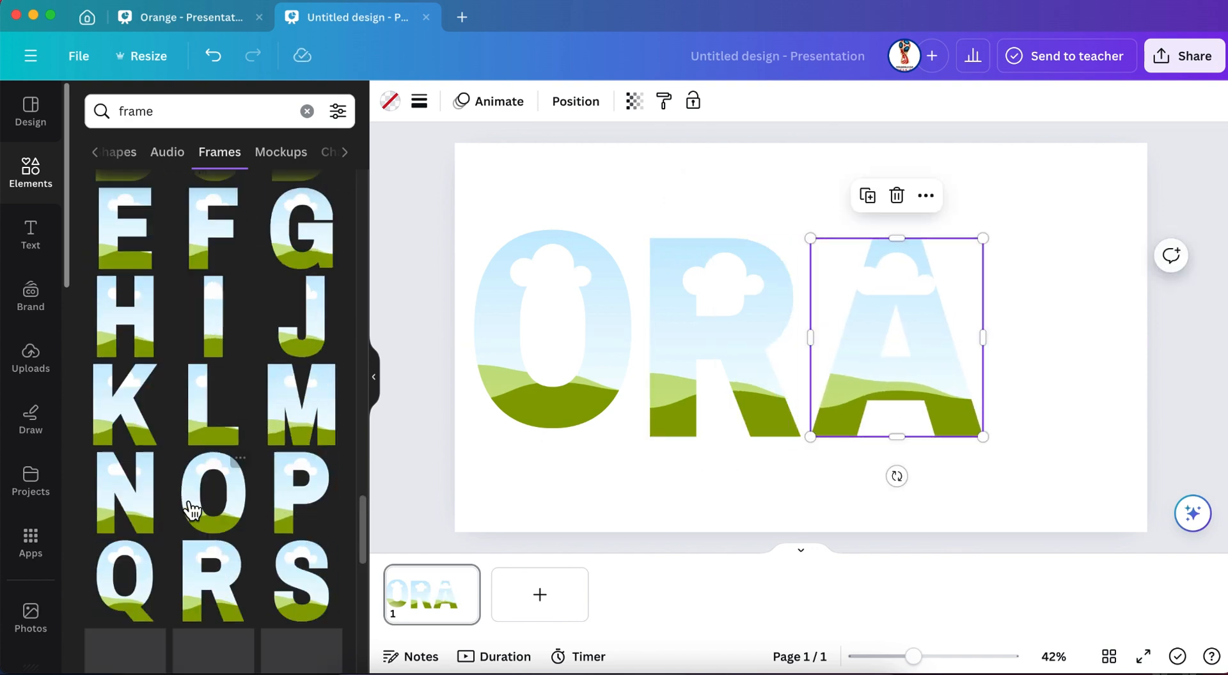
{"action": "left_click", "coordinate": [151, 495]}
{"action": "left_click_drag", "start_coordinate": [842, 389], "coordinate": [1087, 342]}
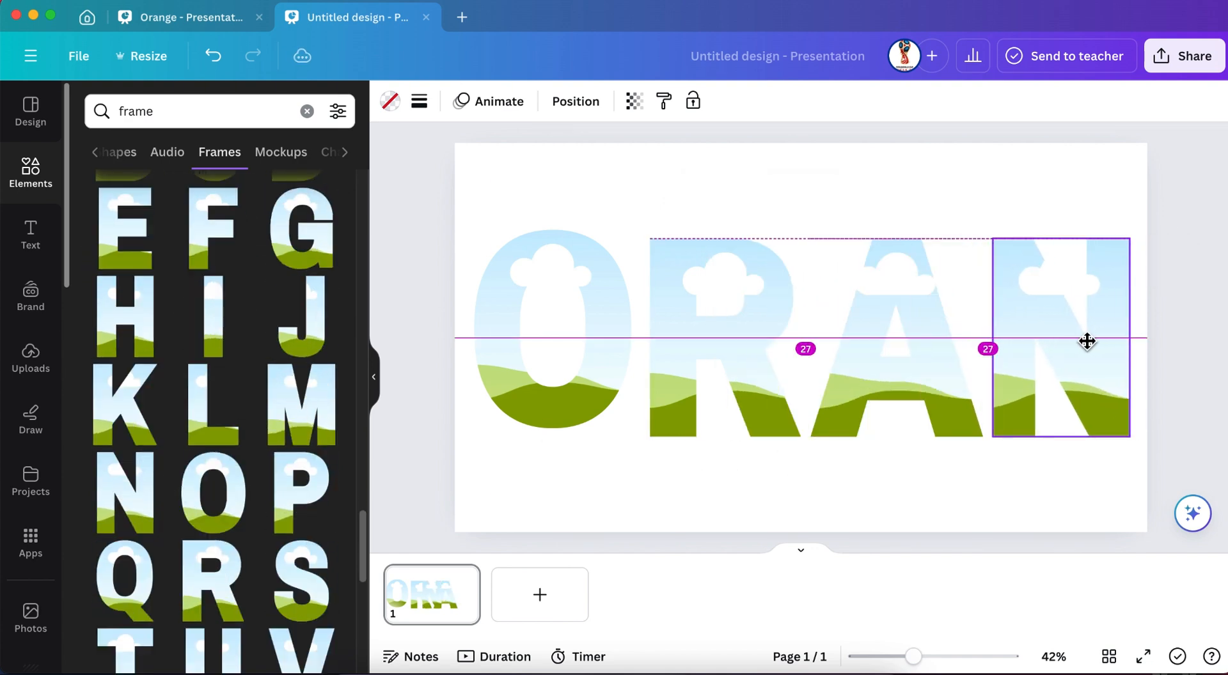
{"action": "left_click", "coordinate": [309, 240]}
{"action": "left_click", "coordinate": [136, 233]}
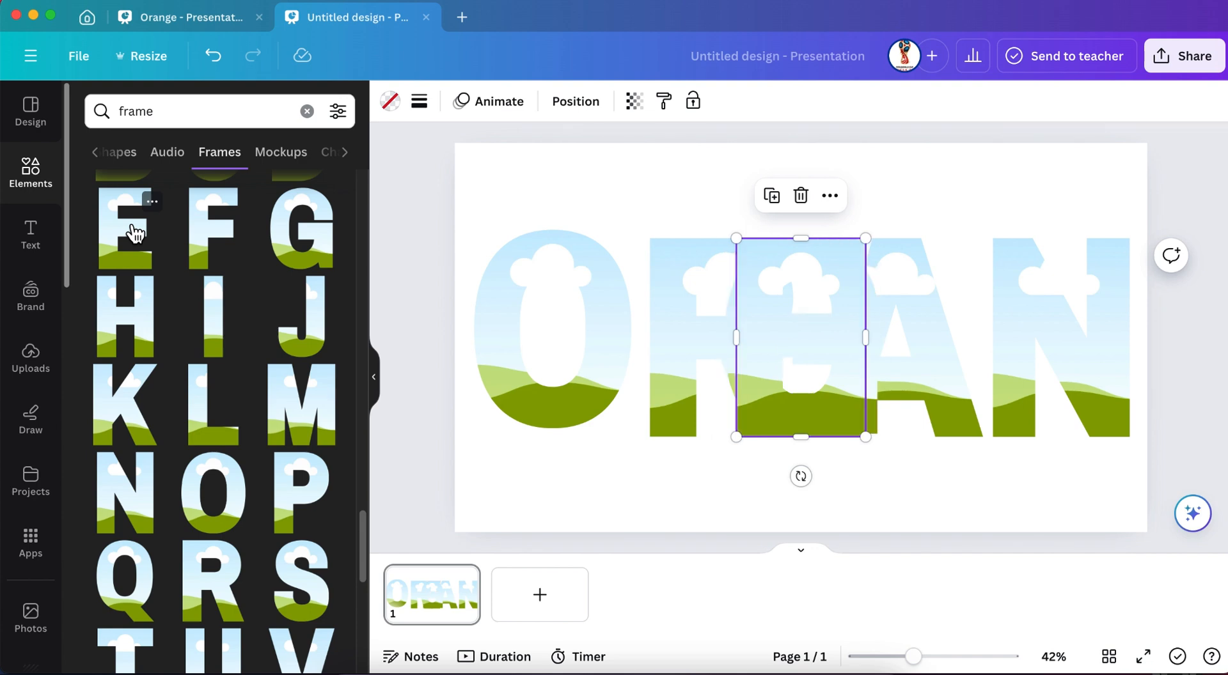
Scale down all the letter frames together and move the G and E after the N to spell ORANGE.
{"action": "left_click_drag", "start_coordinate": [458, 199], "coordinate": [848, 410]}
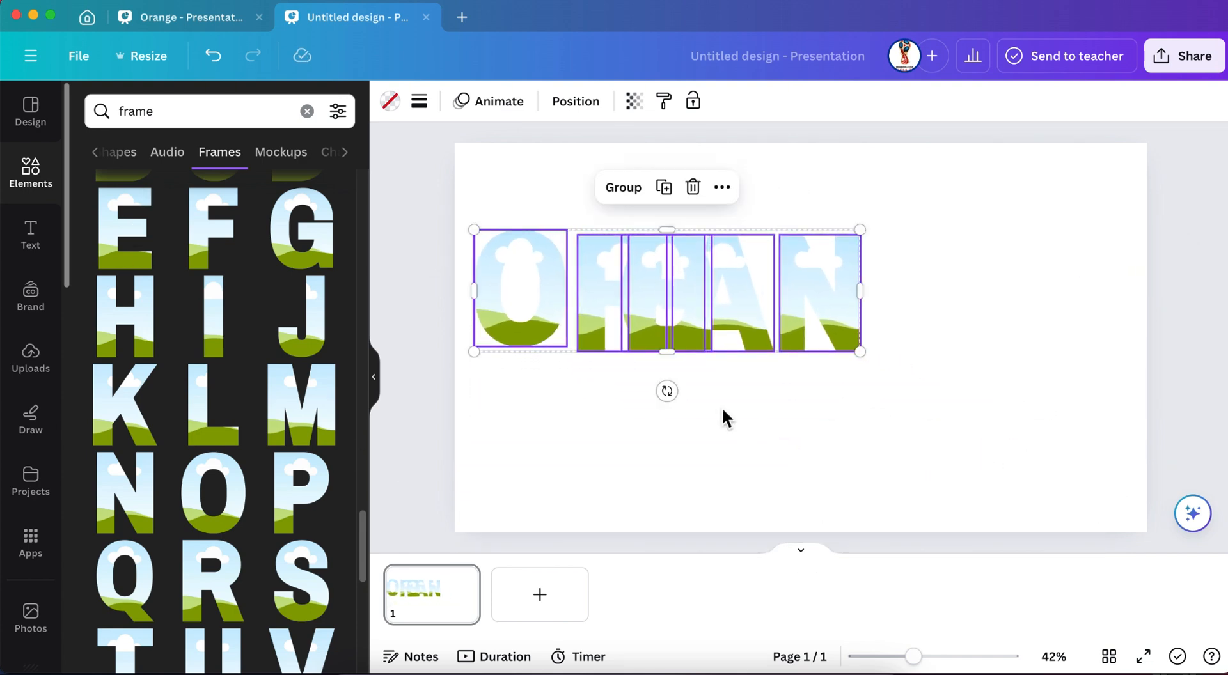
{"action": "left_click", "coordinate": [658, 302]}
{"action": "left_click_drag", "start_coordinate": [658, 302], "coordinate": [1033, 275]}
{"action": "left_click", "coordinate": [699, 301]}
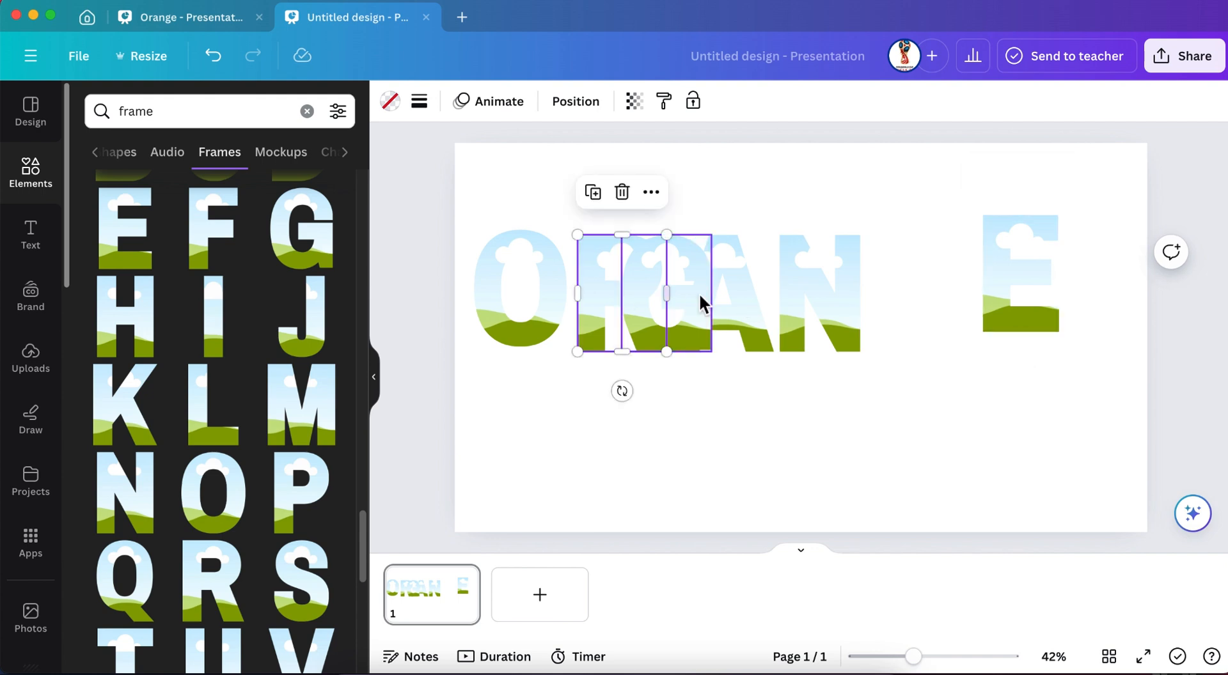
{"action": "left_click_drag", "start_coordinate": [699, 302], "coordinate": [953, 298]}
{"action": "left_click", "coordinate": [1031, 301]}
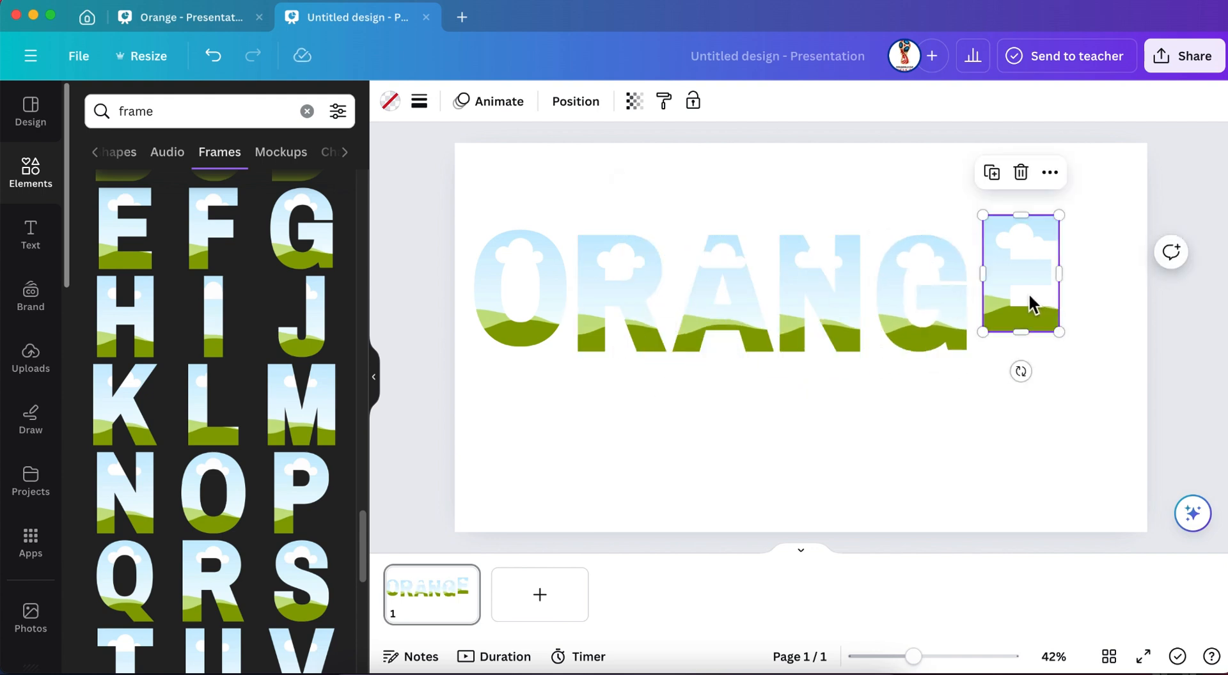
{"action": "left_click_drag", "start_coordinate": [1030, 301], "coordinate": [1030, 318]}
Nudge the R, A, N, G and E frames so the letters of ORANGE are evenly spaced and aligned.
{"action": "left_click", "coordinate": [563, 320]}
{"action": "left_click", "coordinate": [595, 323]}
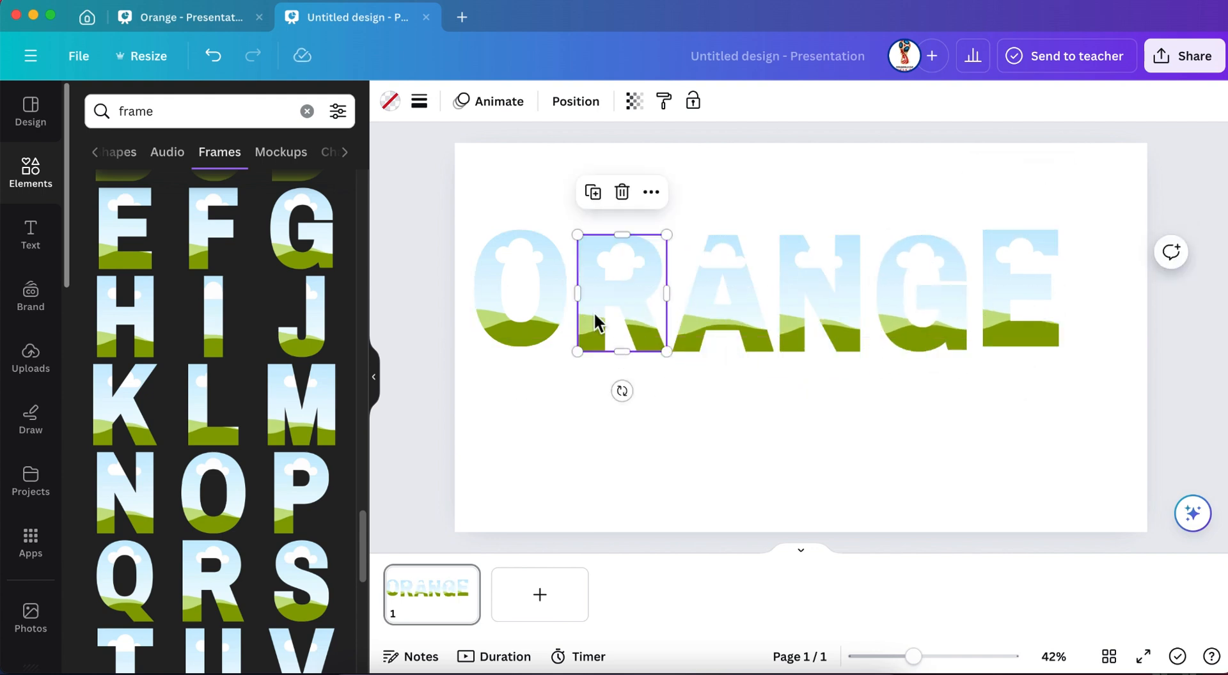
{"action": "left_click_drag", "start_coordinate": [595, 323], "coordinate": [598, 318]}
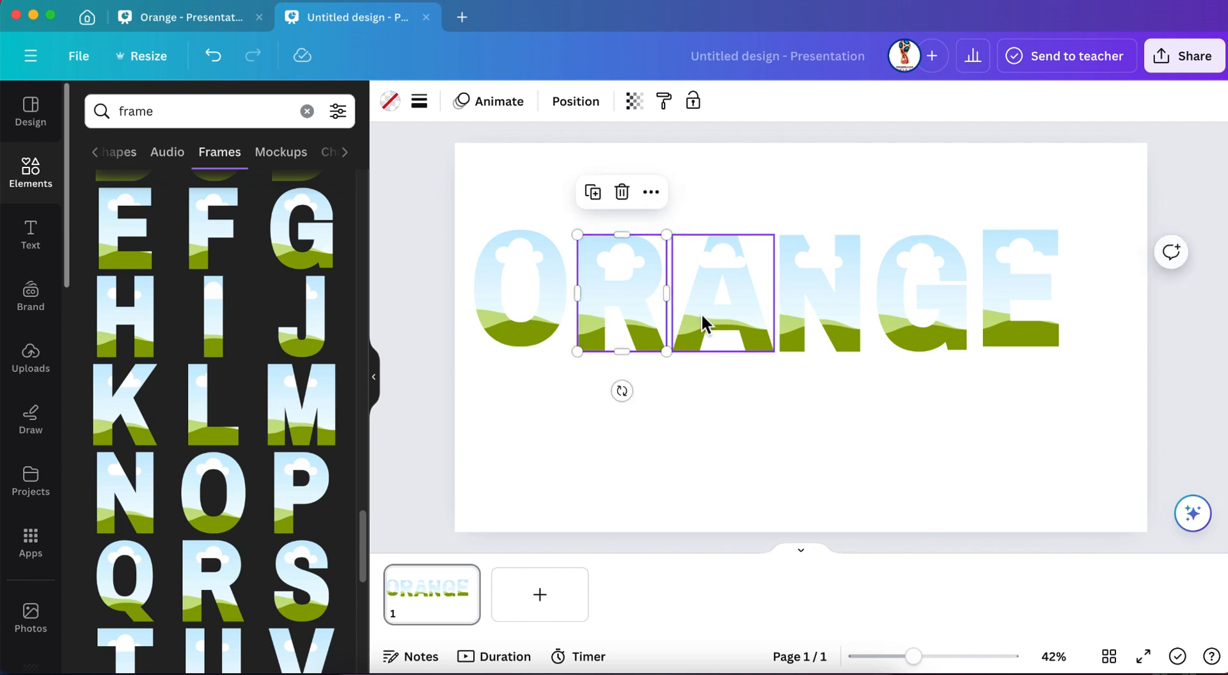
{"action": "left_click_drag", "start_coordinate": [704, 322], "coordinate": [716, 318]}
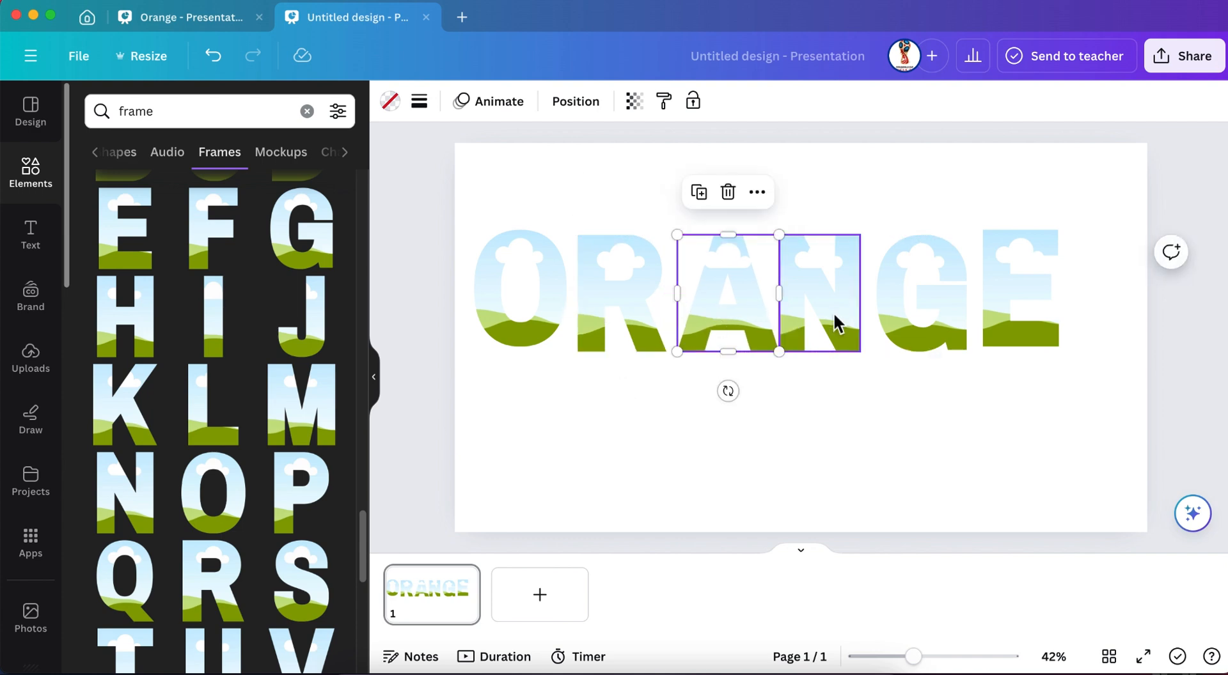
{"action": "left_click_drag", "start_coordinate": [814, 309], "coordinate": [829, 310]}
{"action": "left_click_drag", "start_coordinate": [913, 313], "coordinate": [915, 308]}
{"action": "left_click_drag", "start_coordinate": [1009, 316], "coordinate": [1004, 310]}
Select all six letter frames together, stretch them taller, and center the word ORANGE on the page.
{"action": "left_click_drag", "start_coordinate": [490, 204], "coordinate": [1022, 350]}
{"action": "mouse_move", "coordinate": [770, 368]}
{"action": "left_mouse_down"}
{"action": "mouse_move", "coordinate": [771, 390]}
{"action": "mouse_move", "coordinate": [768, 378]}
{"action": "left_mouse_up"}
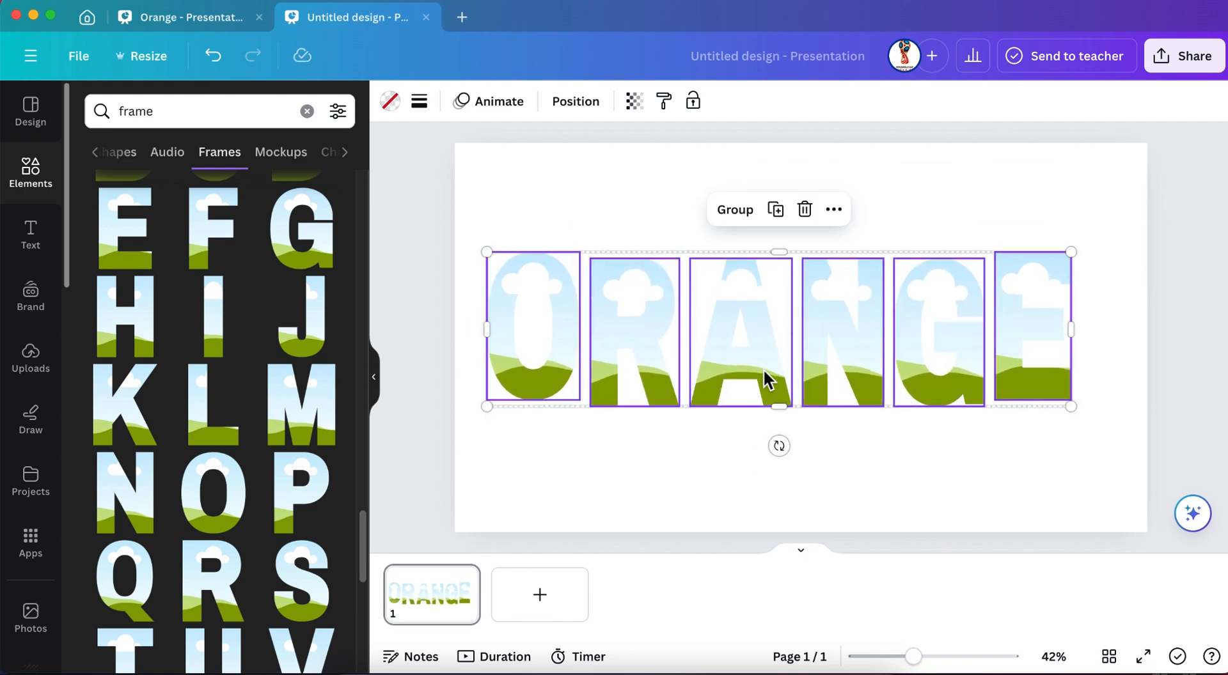
{"action": "left_click_drag", "start_coordinate": [1071, 328], "coordinate": [1065, 329]}
{"action": "left_click_drag", "start_coordinate": [753, 367], "coordinate": [762, 363]}
{"action": "left_click", "coordinate": [751, 497]}
Fill the O frame with the uploaded orange photo and enlarge the photo inside the frame to match the whole page area.
{"action": "left_click", "coordinate": [33, 356]}
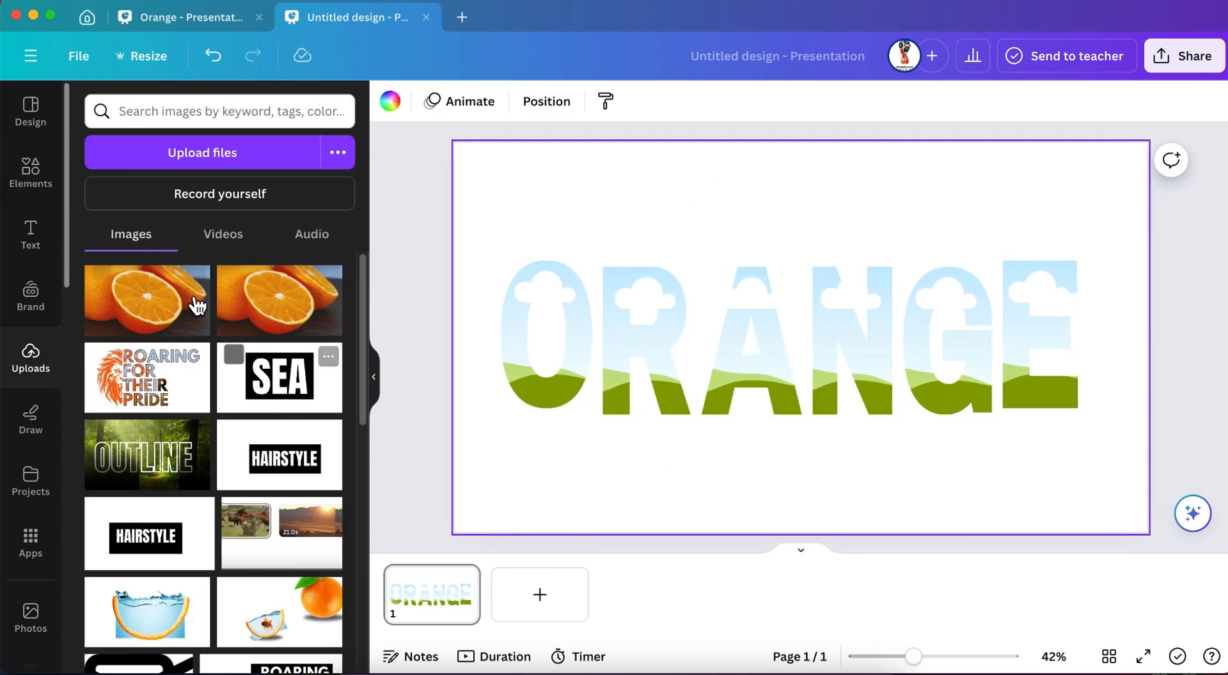
{"action": "left_click", "coordinate": [152, 307]}
{"action": "left_click_drag", "start_coordinate": [743, 375], "coordinate": [567, 374]}
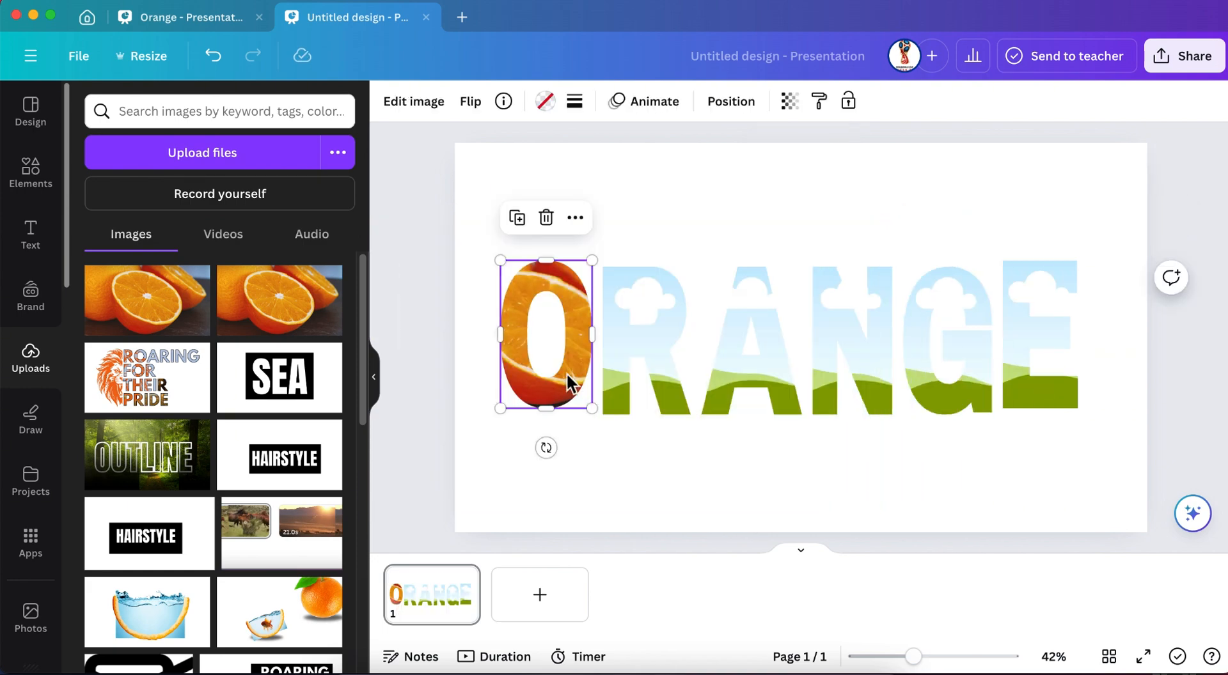
{"action": "double_click", "coordinate": [570, 297]}
{"action": "key", "text": "Escape"}
{"action": "double_click", "coordinate": [567, 298]}
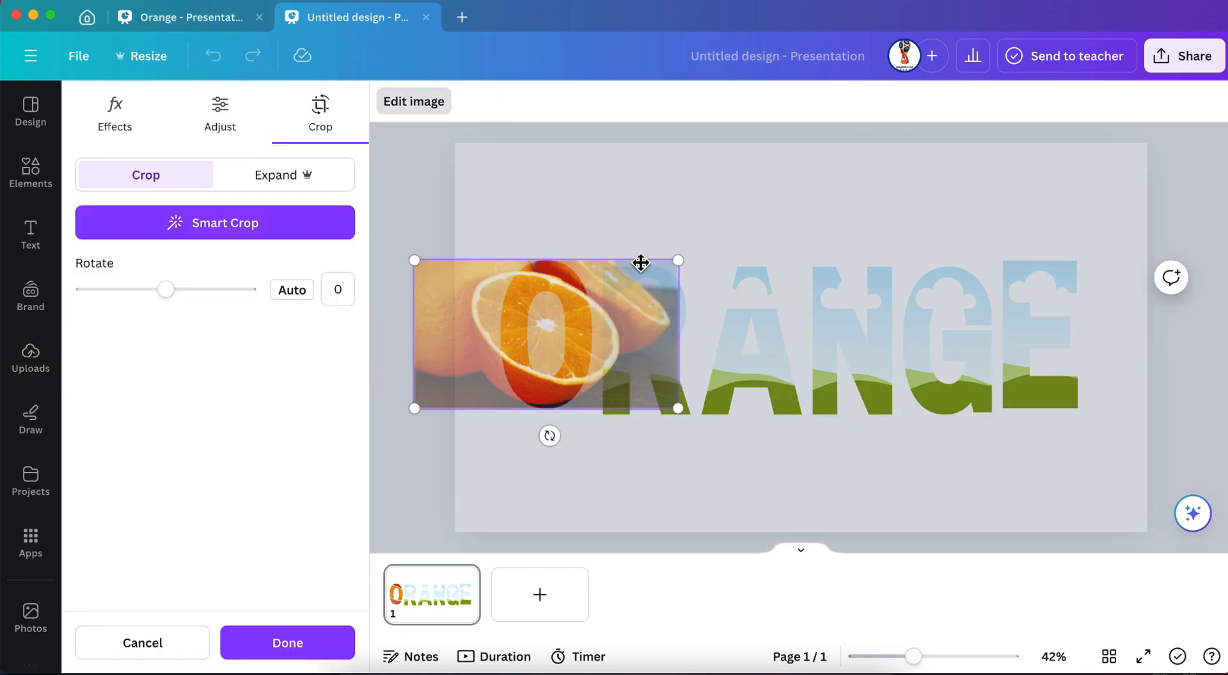
{"action": "left_click_drag", "start_coordinate": [678, 261], "coordinate": [1036, 220]}
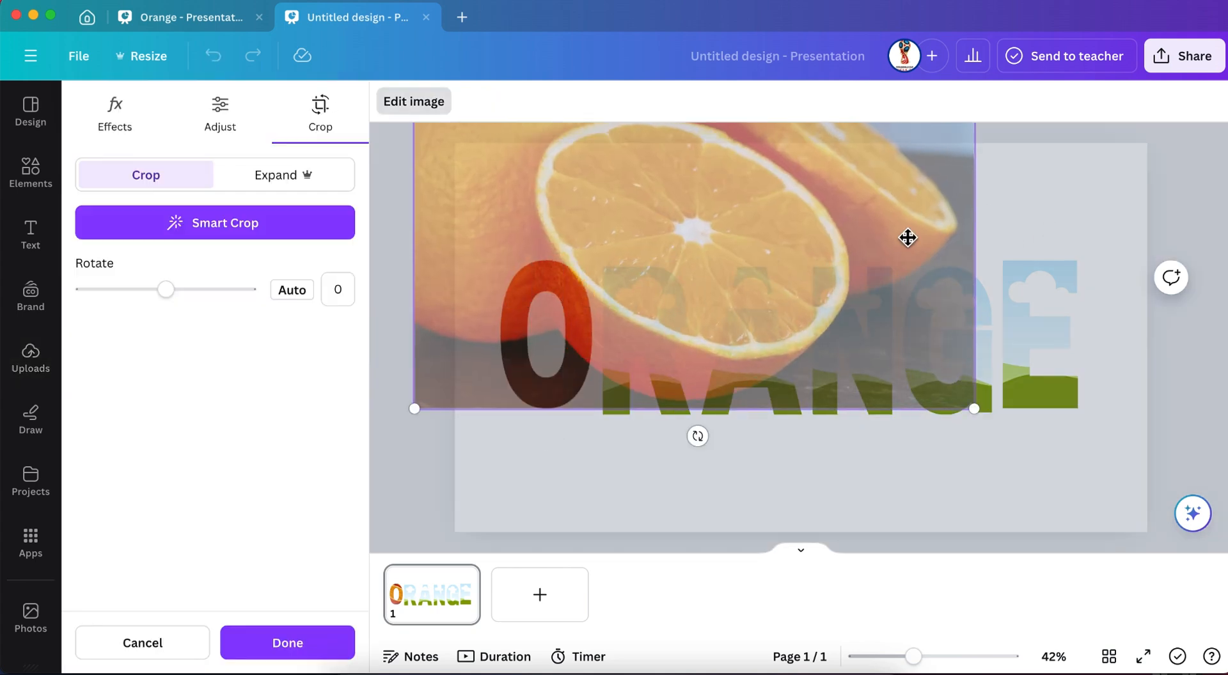
{"action": "left_click_drag", "start_coordinate": [724, 218], "coordinate": [756, 248]}
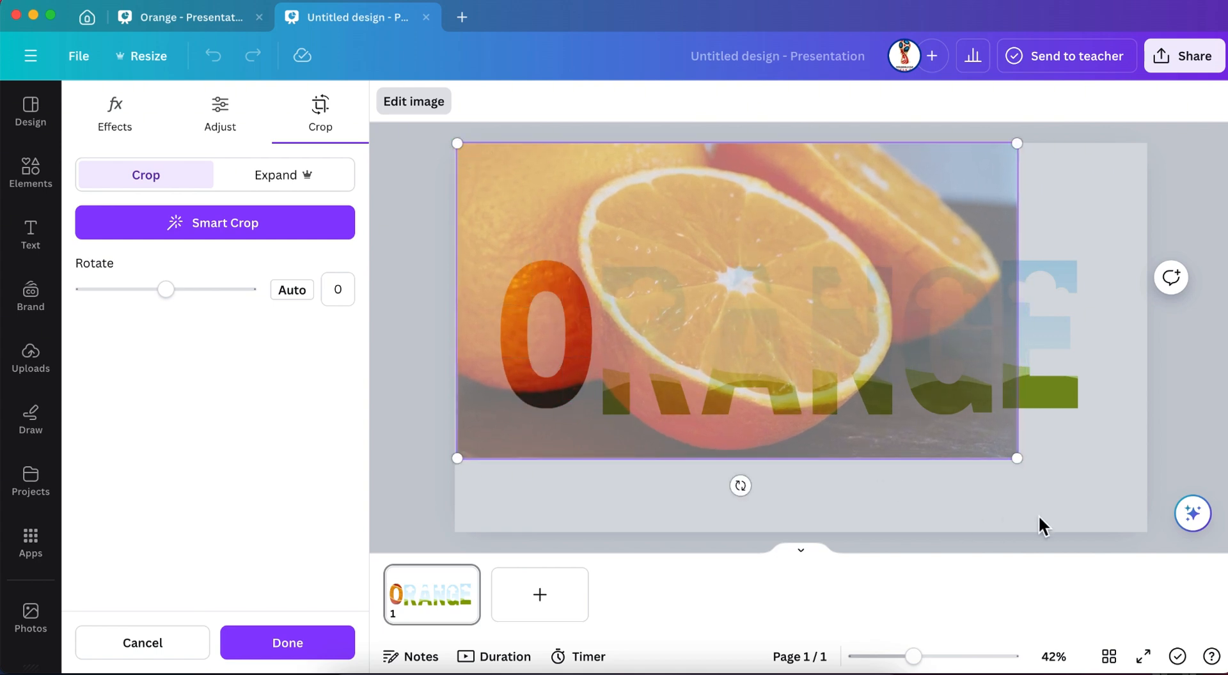
{"action": "left_click_drag", "start_coordinate": [1019, 466], "coordinate": [1154, 536]}
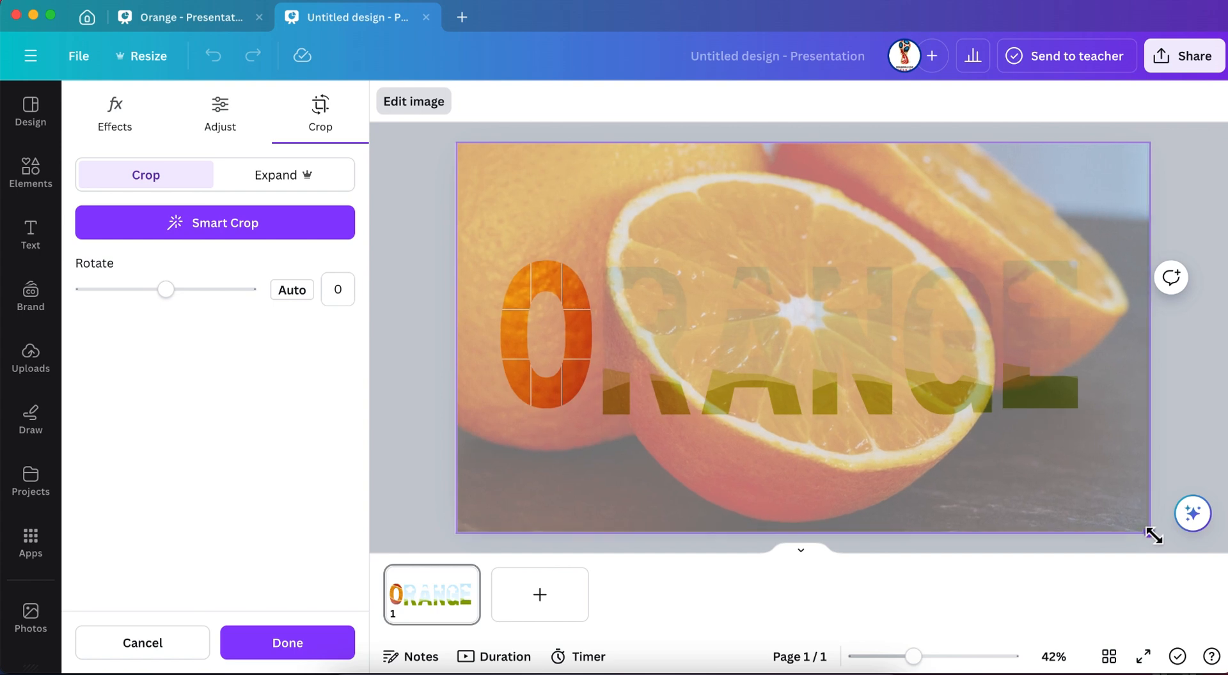
{"action": "left_click", "coordinate": [417, 437]}
Fill the R frame with the same orange photo and scale and position its crop to cover the full page area.
{"action": "left_click", "coordinate": [174, 312]}
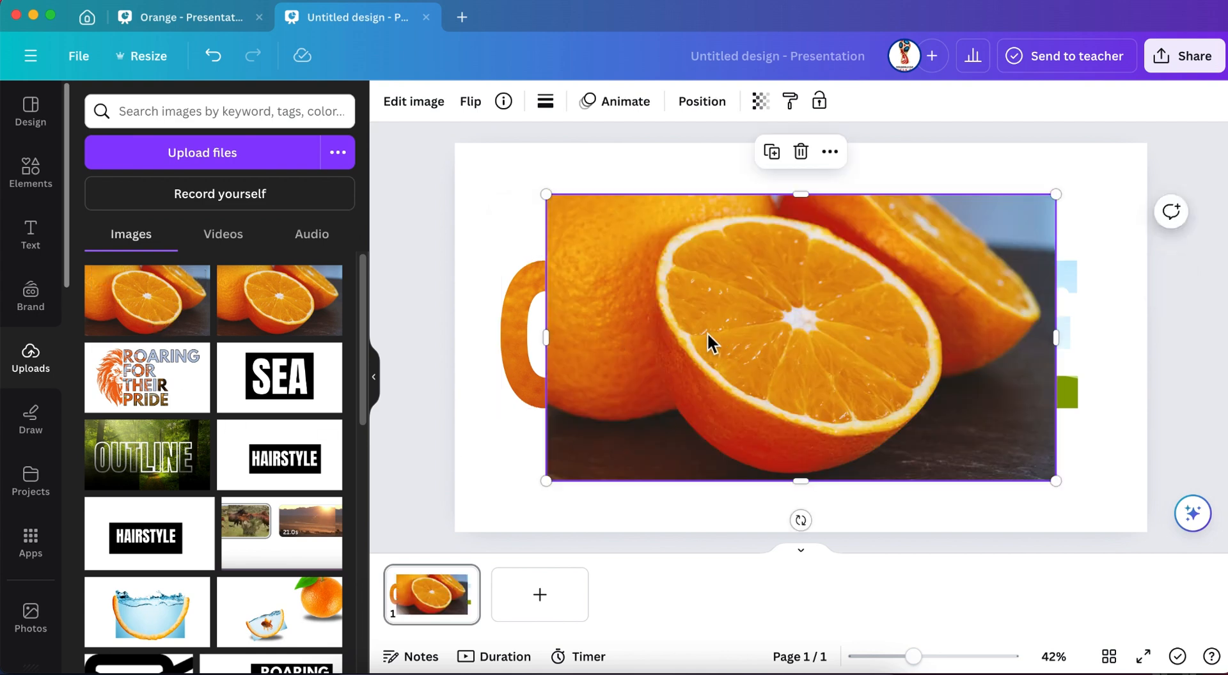
{"action": "left_click_drag", "start_coordinate": [707, 332], "coordinate": [668, 338]}
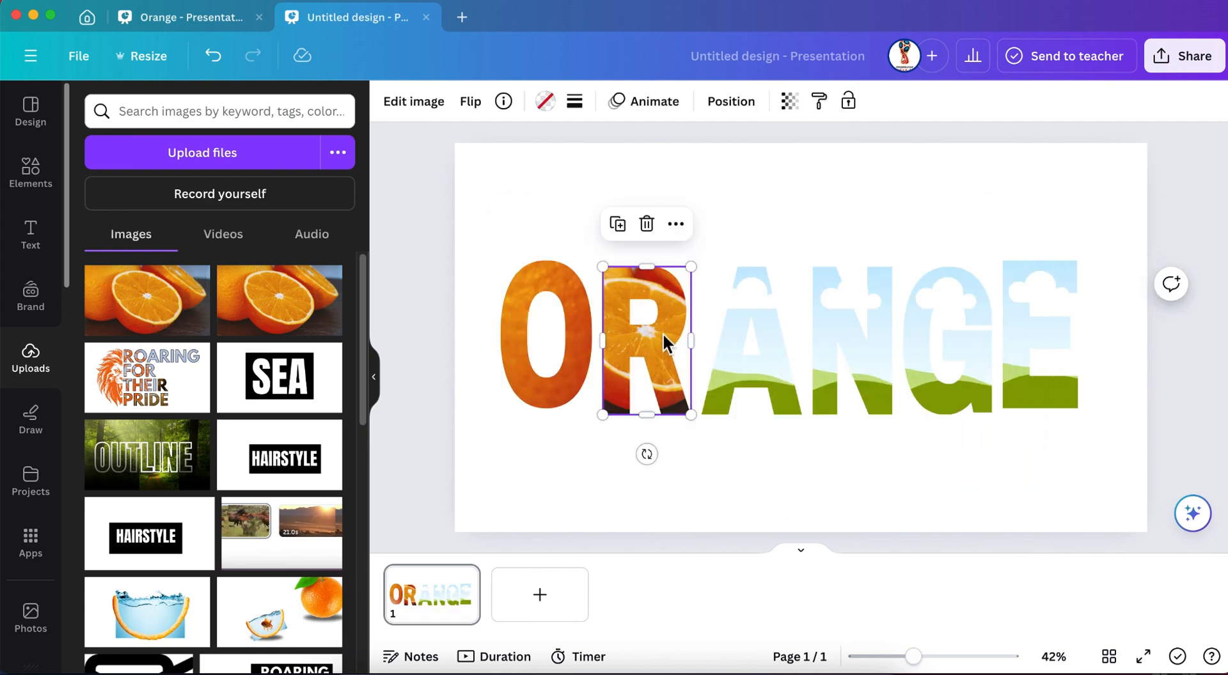
{"action": "double_click", "coordinate": [663, 333]}
{"action": "left_click_drag", "start_coordinate": [518, 266], "coordinate": [352, 100]}
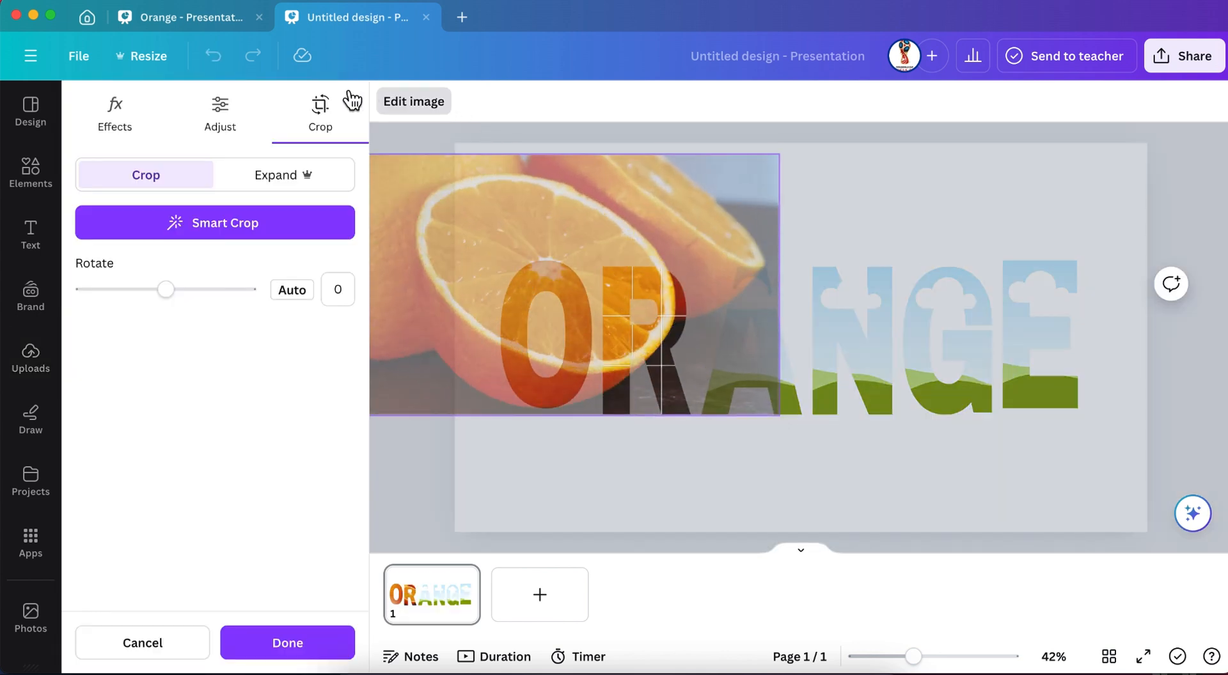
{"action": "left_click_drag", "start_coordinate": [567, 206], "coordinate": [742, 204]}
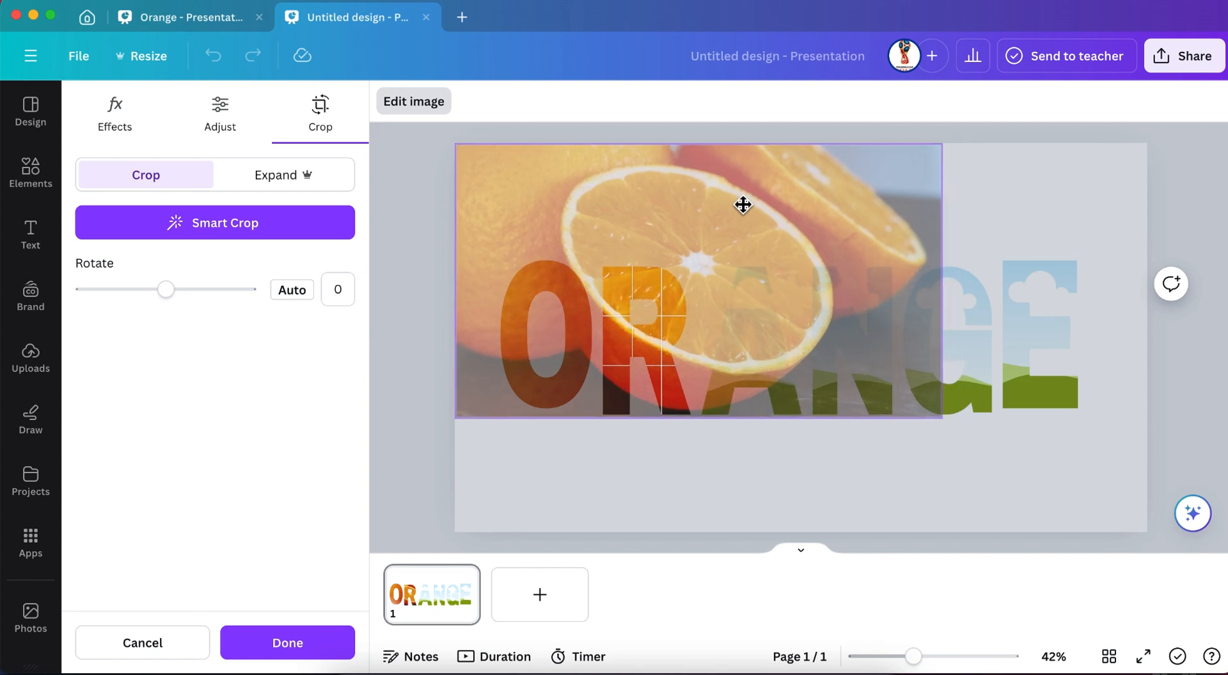
{"action": "left_click_drag", "start_coordinate": [943, 417], "coordinate": [1149, 543]}
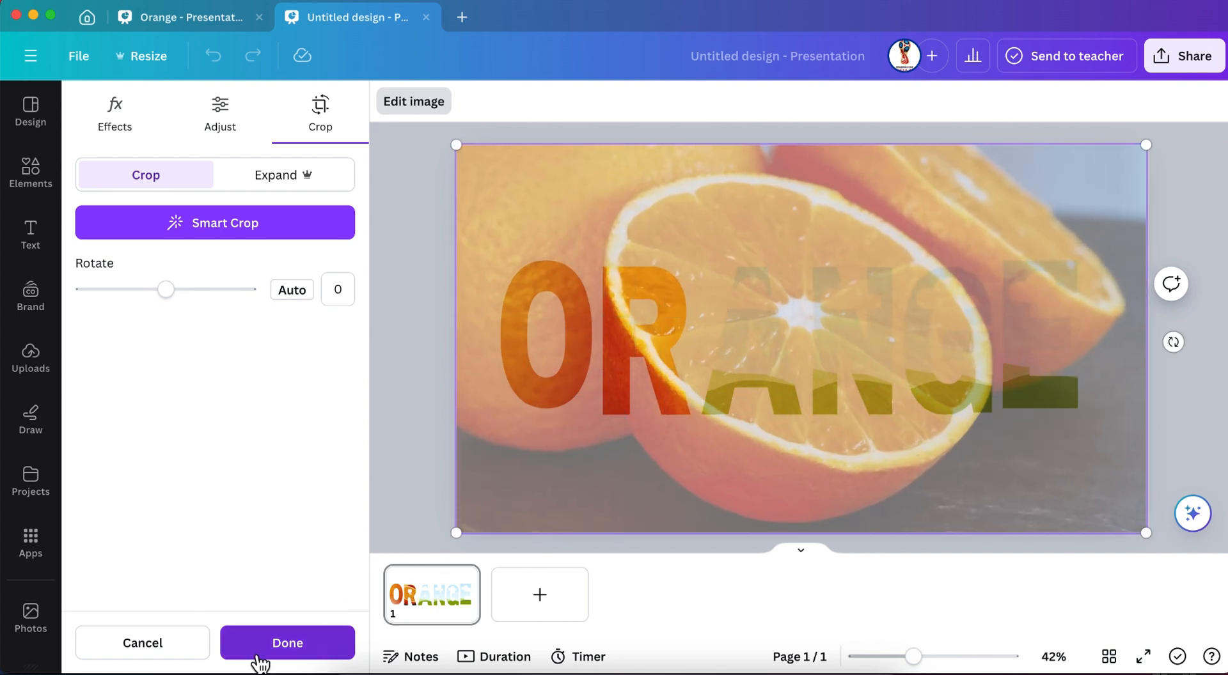
{"action": "left_click", "coordinate": [257, 649]}
Fill the A frame with the orange photo and adjust its crop so the photo spans the entire page.
{"action": "left_click_drag", "start_coordinate": [170, 301], "coordinate": [745, 362]}
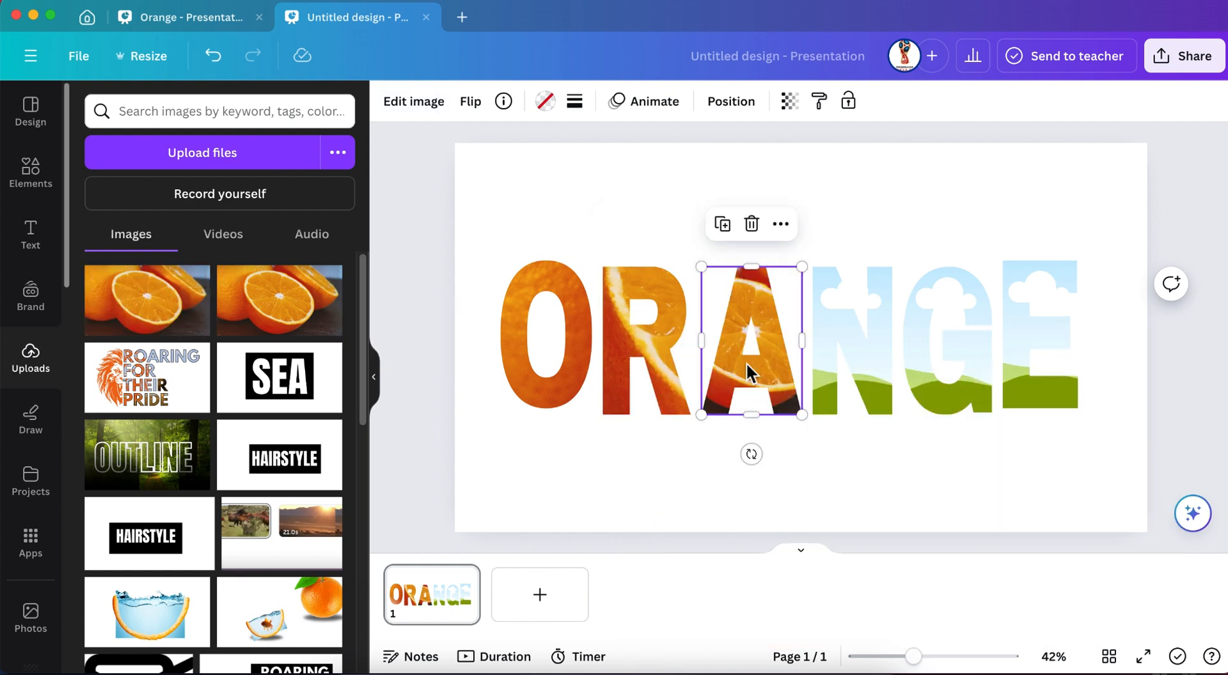
{"action": "double_click", "coordinate": [746, 362]}
{"action": "left_click_drag", "start_coordinate": [630, 276], "coordinate": [474, 172]}
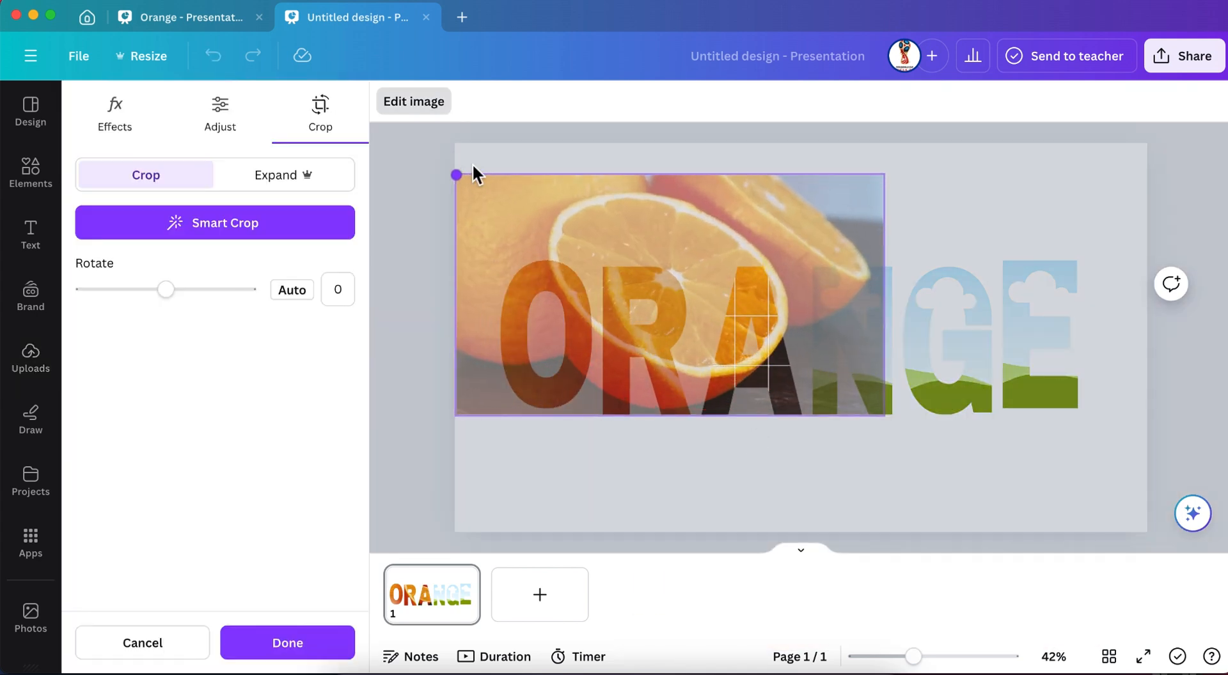
{"action": "left_click_drag", "start_coordinate": [881, 417], "coordinate": [1113, 553]}
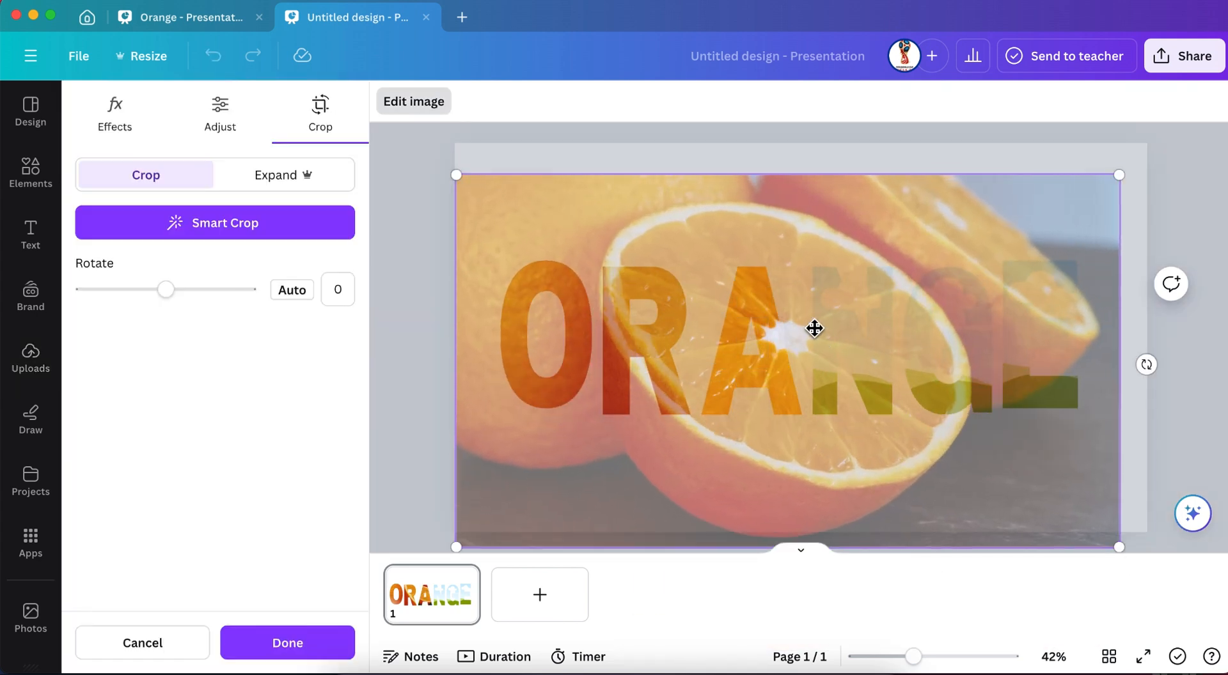
{"action": "left_click_drag", "start_coordinate": [814, 329], "coordinate": [814, 300]}
{"action": "left_click_drag", "start_coordinate": [1121, 518], "coordinate": [1154, 530]}
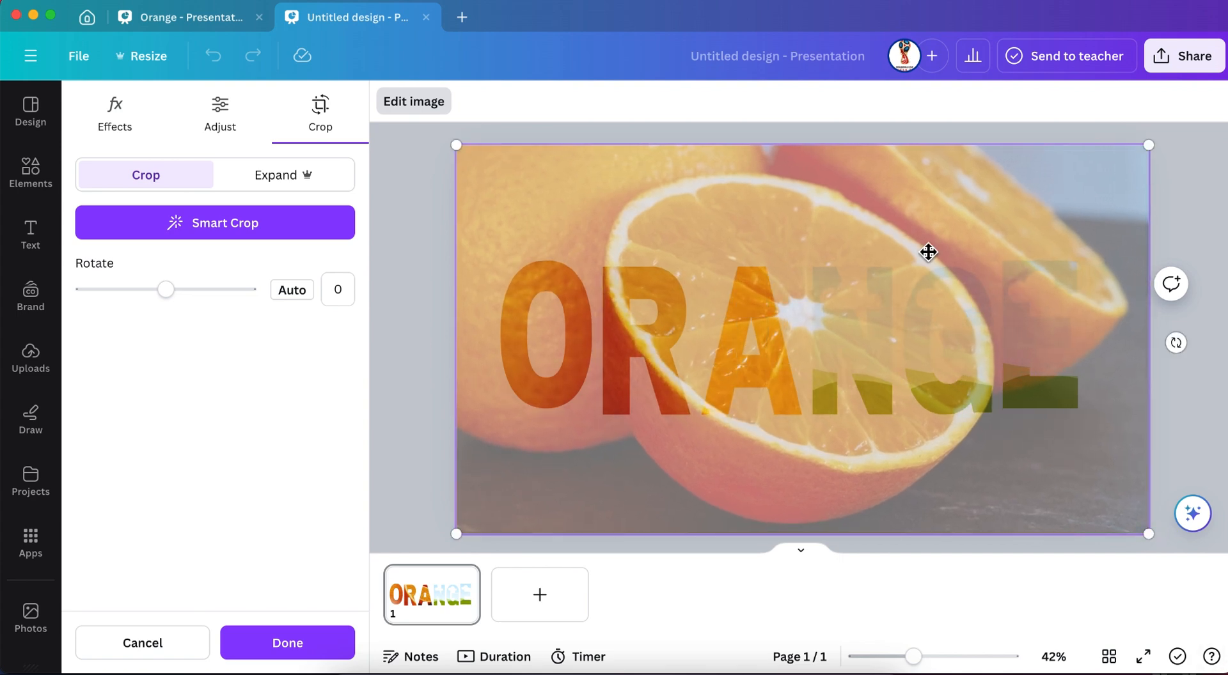
{"action": "left_click", "coordinate": [276, 656]}
Fill the N frame with the orange photo and resize its crop to the page edges, matching the neighbouring letters.
{"action": "left_click_drag", "start_coordinate": [228, 332], "coordinate": [843, 346]}
{"action": "double_click", "coordinate": [842, 341]}
{"action": "left_click_drag", "start_coordinate": [724, 275], "coordinate": [469, 183]}
{"action": "left_click_drag", "start_coordinate": [982, 419], "coordinate": [1160, 594]}
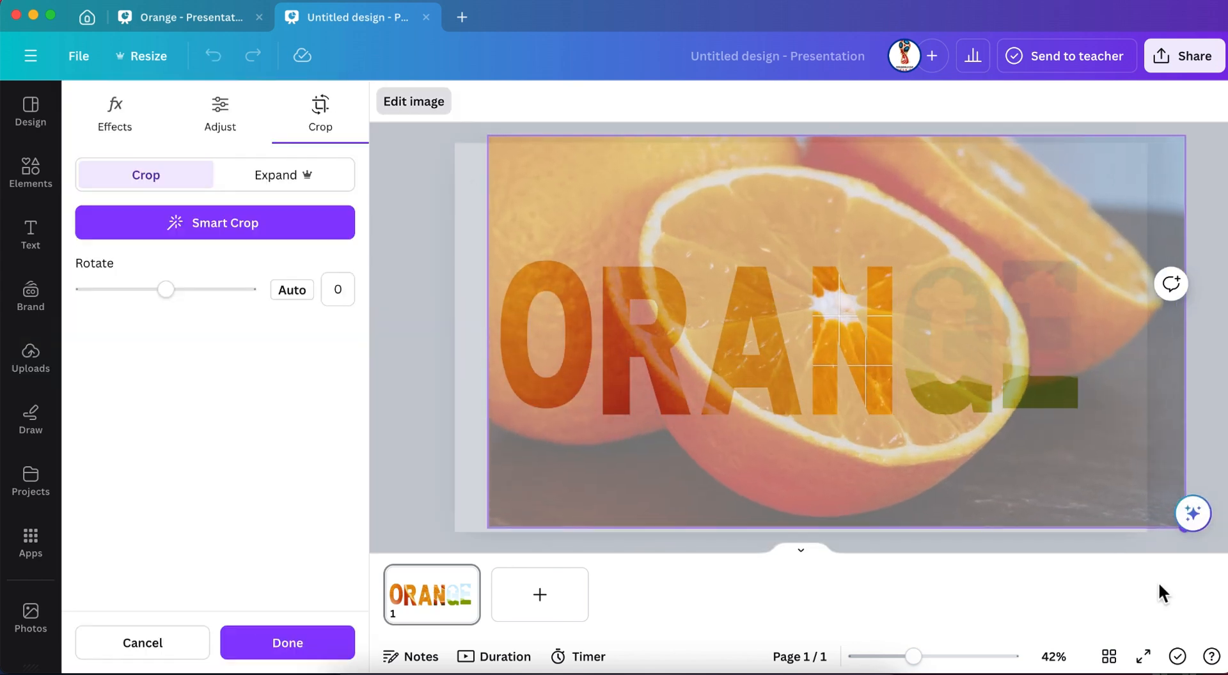
{"action": "left_click_drag", "start_coordinate": [825, 201], "coordinate": [803, 205]}
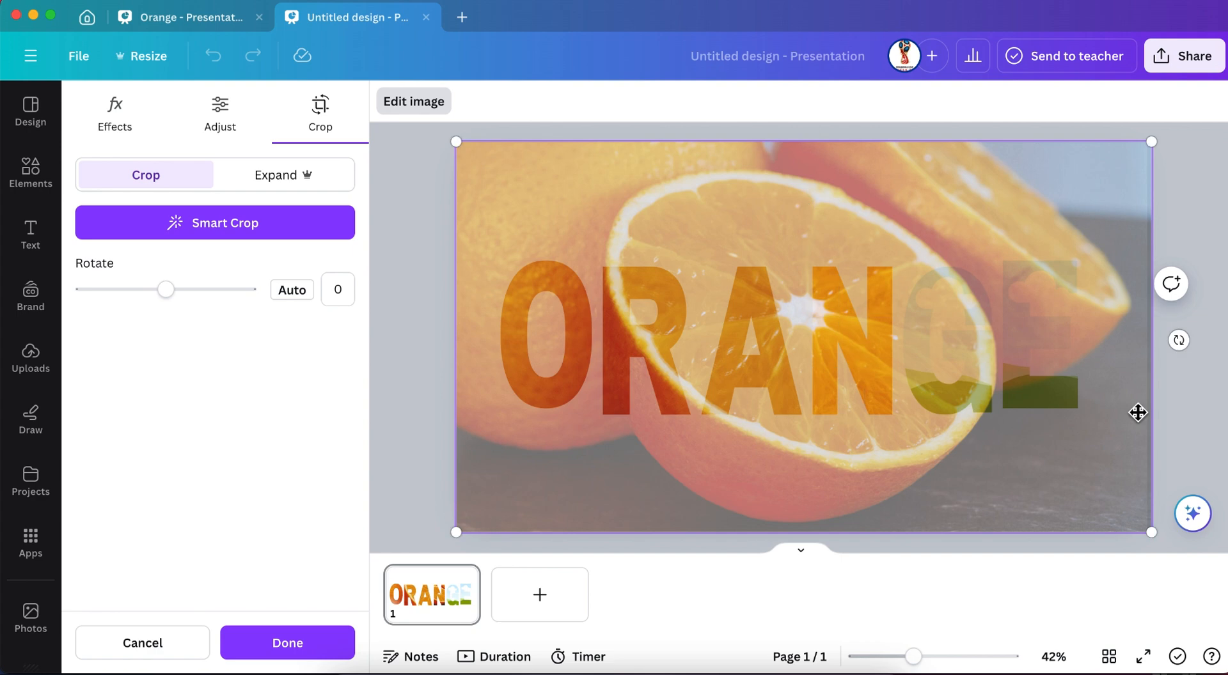
{"action": "left_click_drag", "start_coordinate": [1156, 545], "coordinate": [1157, 542]}
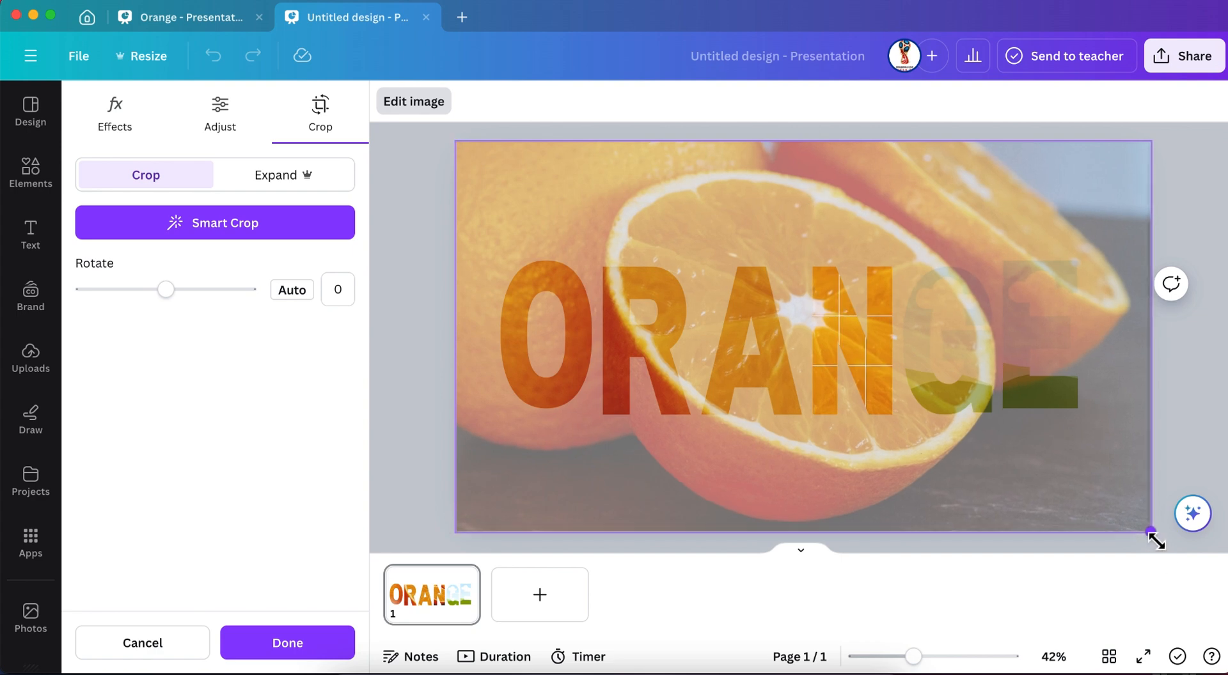
{"action": "left_click", "coordinate": [343, 646]}
Fill the G frame with the orange photo and align its enlarged crop with the page corners.
{"action": "left_click", "coordinate": [159, 307]}
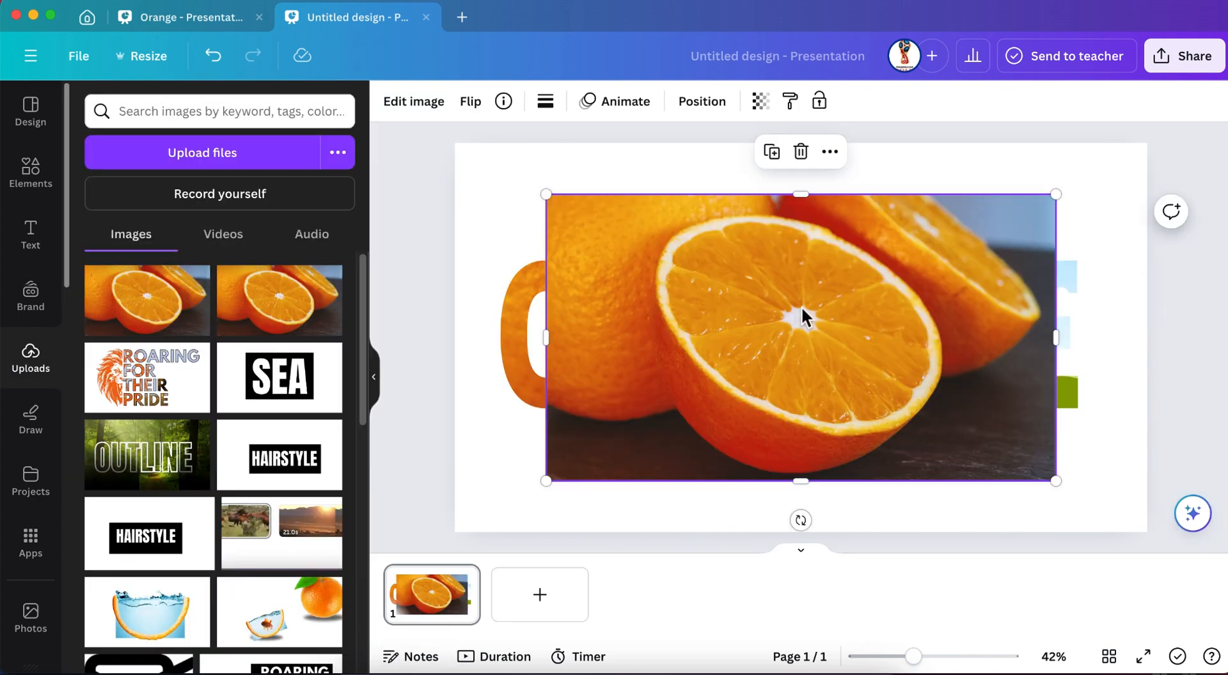
{"action": "left_click_drag", "start_coordinate": [803, 315], "coordinate": [946, 336]}
{"action": "double_click", "coordinate": [947, 336]}
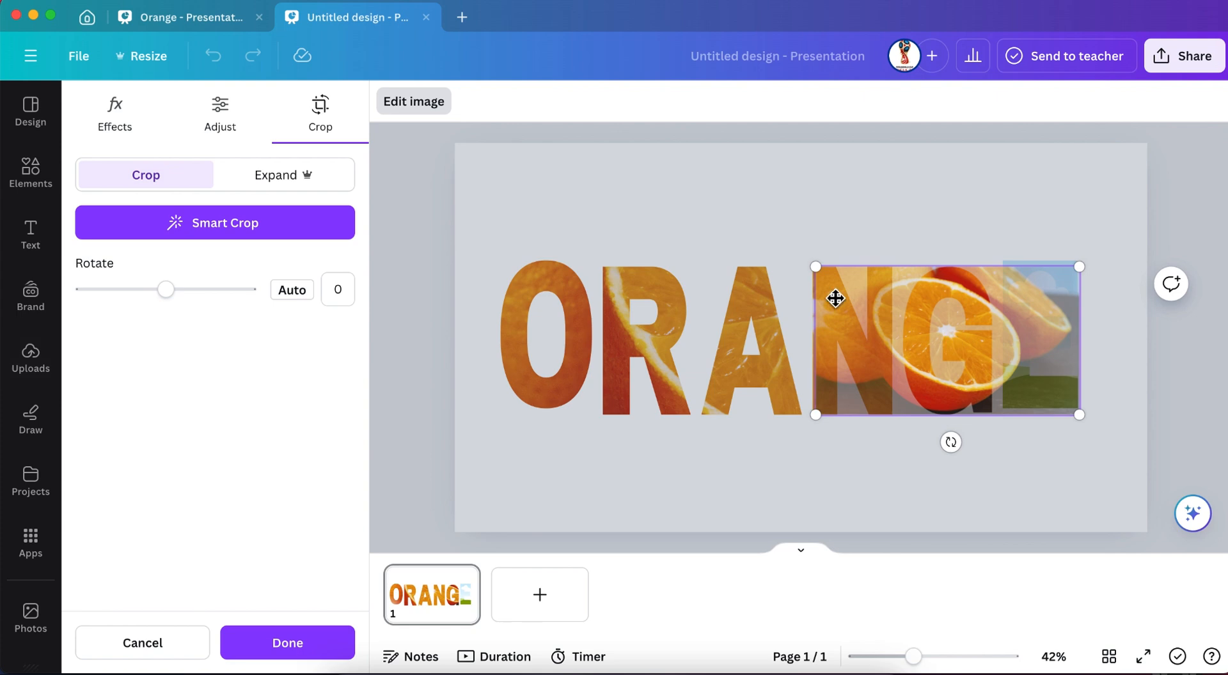
{"action": "left_click_drag", "start_coordinate": [815, 267], "coordinate": [543, 241]}
{"action": "left_click_drag", "start_coordinate": [759, 216], "coordinate": [625, 219]}
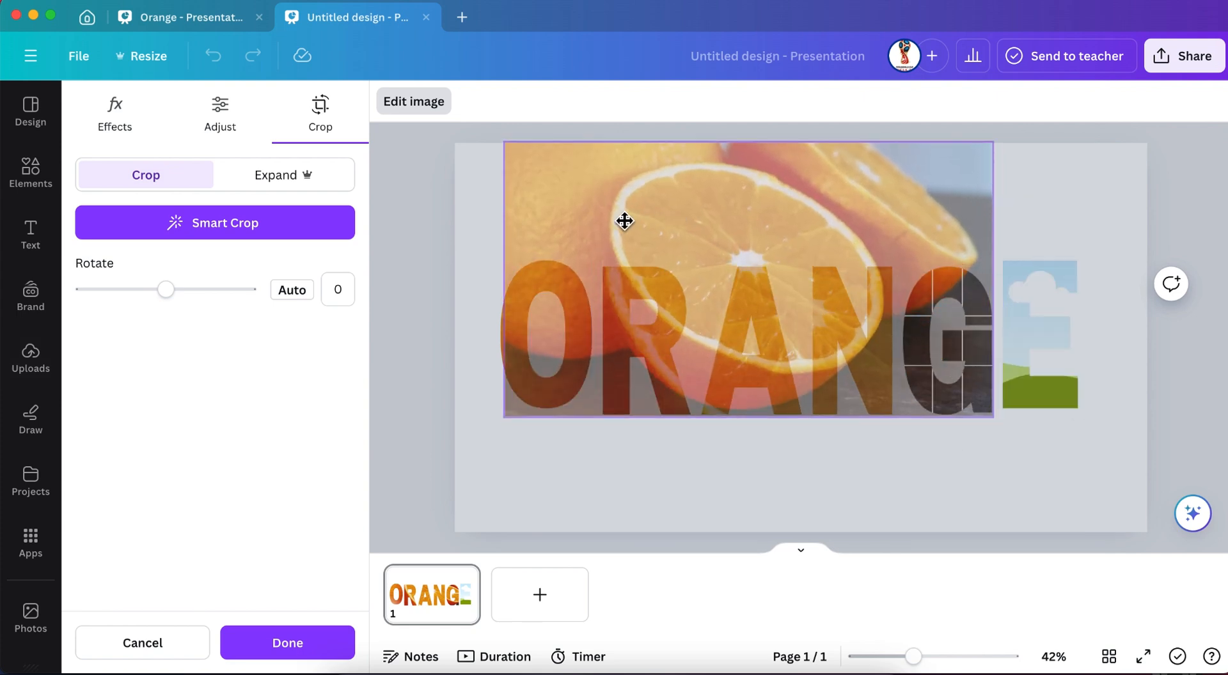
{"action": "left_click_drag", "start_coordinate": [987, 427], "coordinate": [1157, 565]}
{"action": "left_click_drag", "start_coordinate": [743, 211], "coordinate": [694, 212]}
{"action": "left_click_drag", "start_coordinate": [1129, 520], "coordinate": [1151, 533]}
{"action": "key", "text": "Return"}
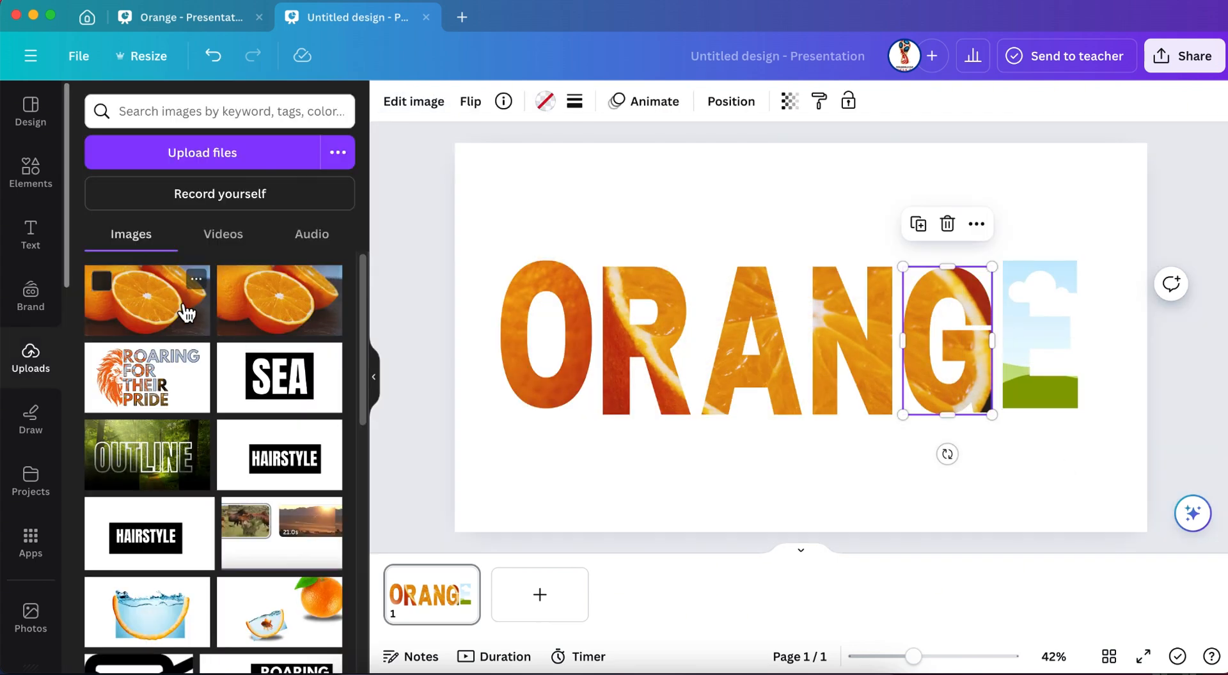
Fill the E frame with the orange photo and enlarge and shift its crop to coincide with the full page.
{"action": "left_click_drag", "start_coordinate": [173, 311], "coordinate": [987, 329]}
{"action": "double_click", "coordinate": [1030, 333]}
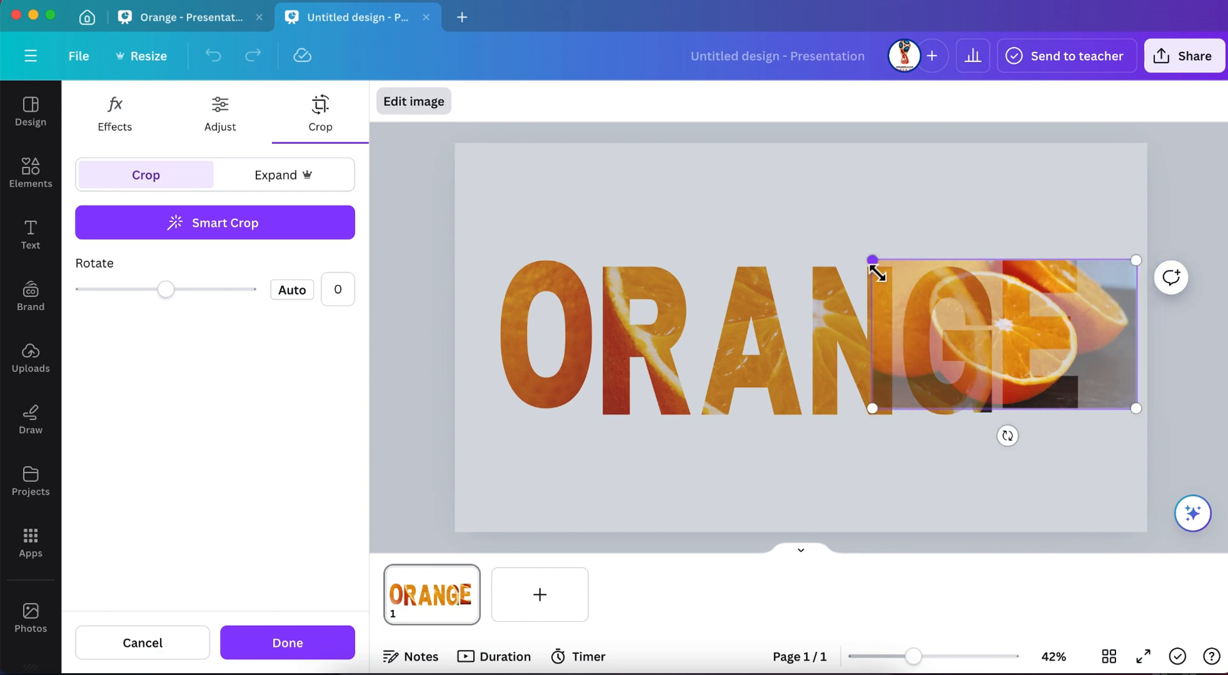
{"action": "left_click_drag", "start_coordinate": [877, 266], "coordinate": [505, 256]}
{"action": "left_click_drag", "start_coordinate": [729, 198], "coordinate": [672, 265]}
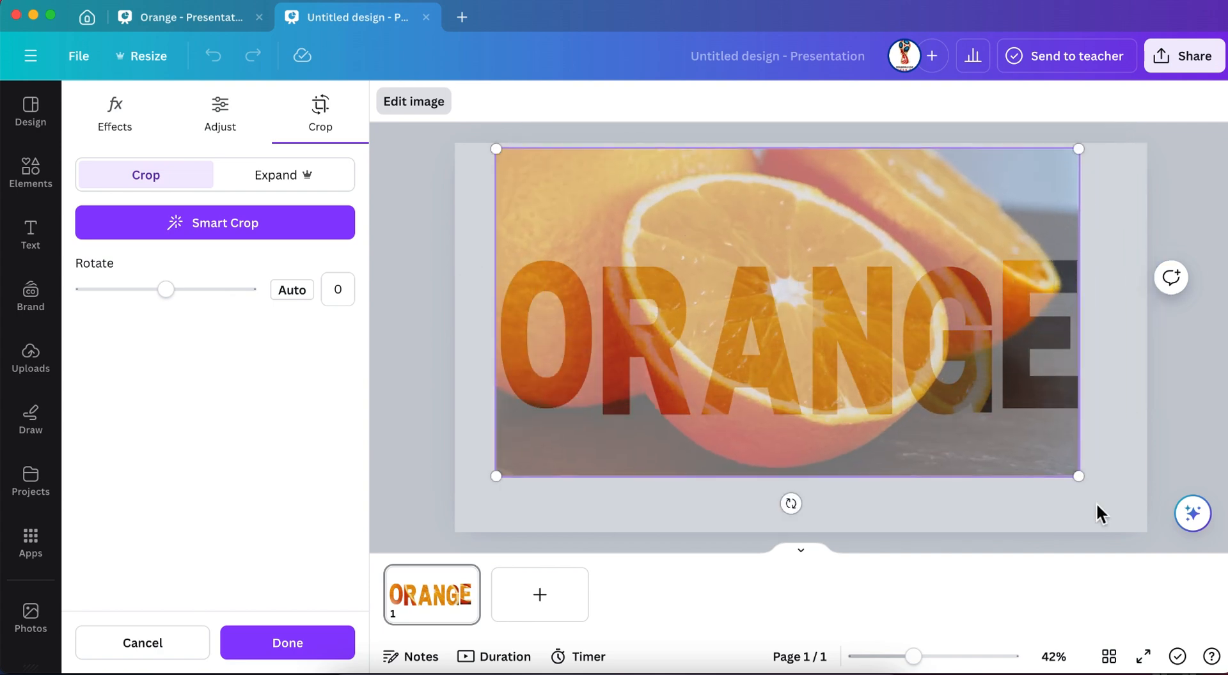
{"action": "left_click_drag", "start_coordinate": [1088, 488], "coordinate": [1184, 540]}
{"action": "left_click_drag", "start_coordinate": [822, 203], "coordinate": [771, 202]}
{"action": "left_click_drag", "start_coordinate": [1142, 529], "coordinate": [1153, 536]}
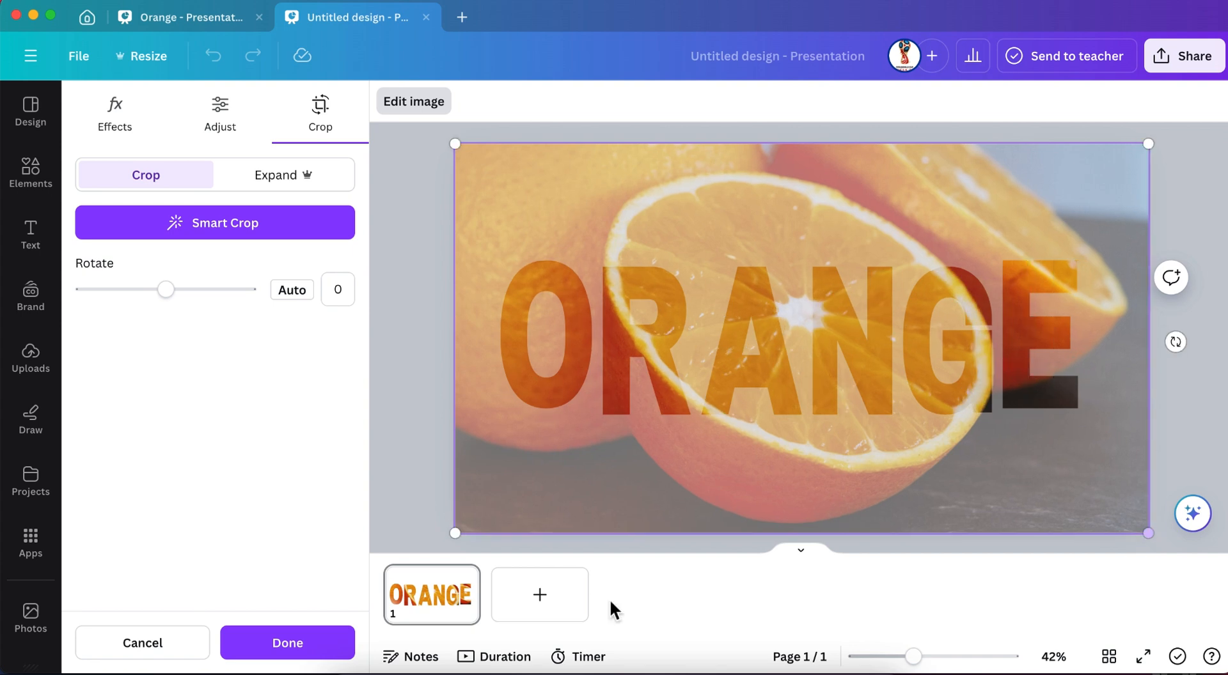
{"action": "left_click", "coordinate": [614, 611]}
Add the orange photo as a separate image and enlarge it from the page's upper-left corner to cover the whole page.
{"action": "left_click", "coordinate": [171, 316]}
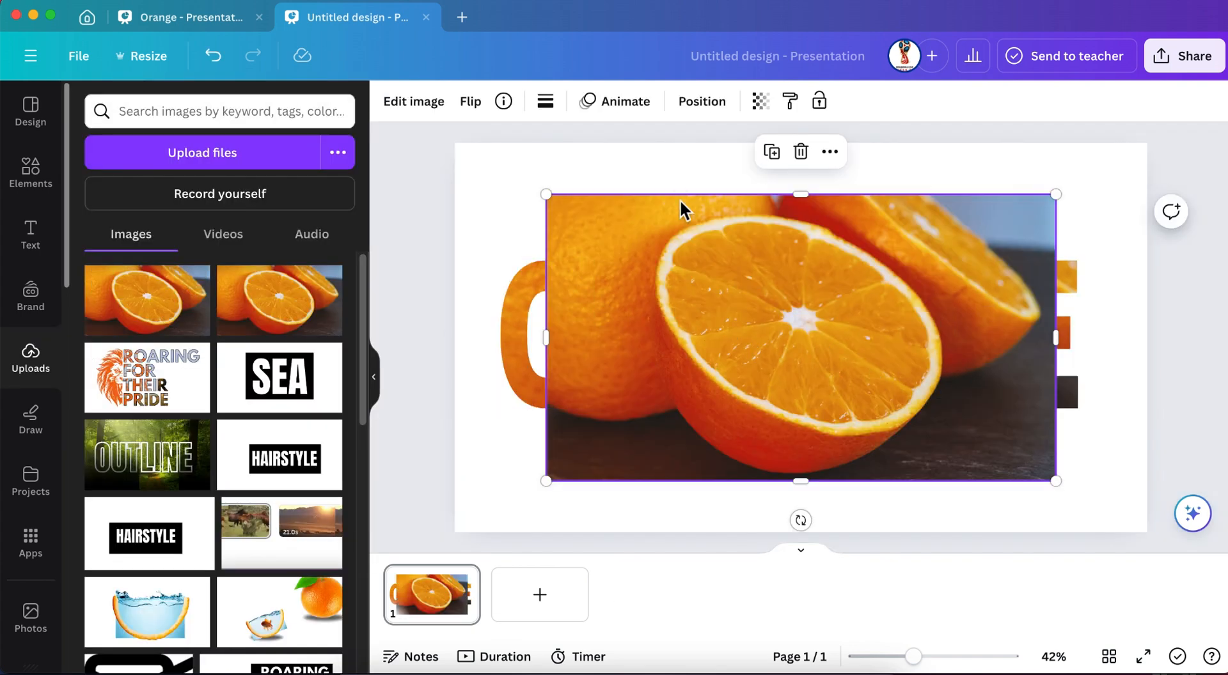
{"action": "left_click_drag", "start_coordinate": [474, 181], "coordinate": [451, 177]}
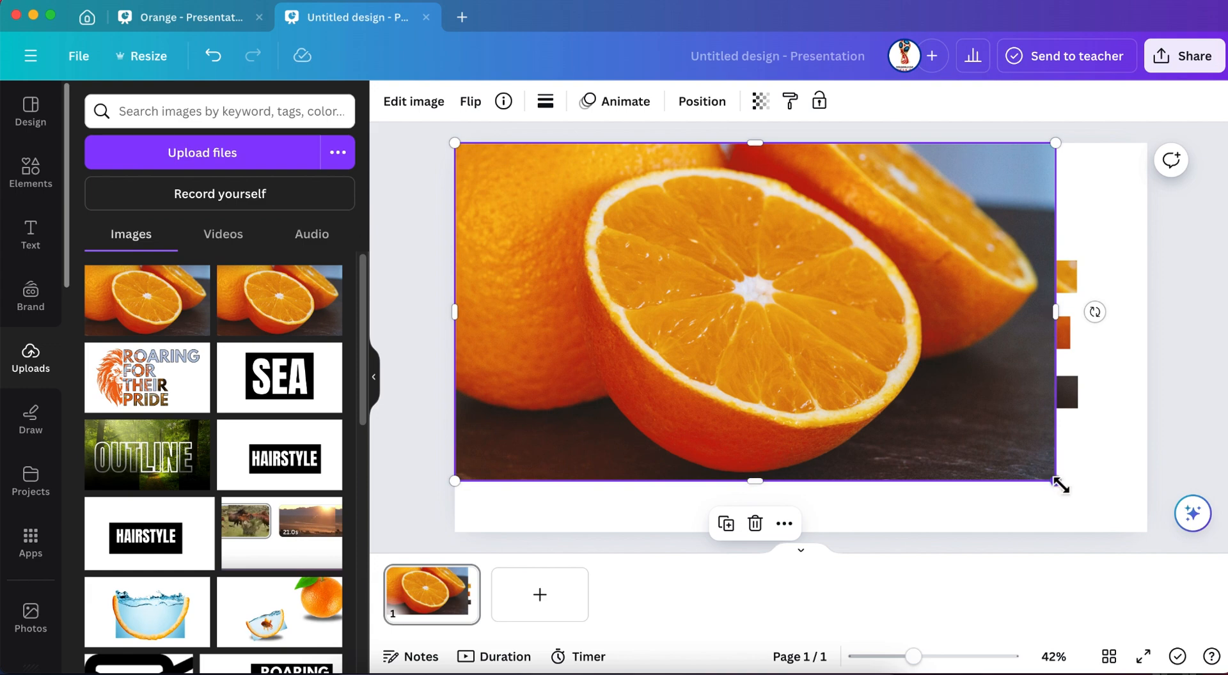
{"action": "left_click_drag", "start_coordinate": [1060, 486], "coordinate": [1153, 536]}
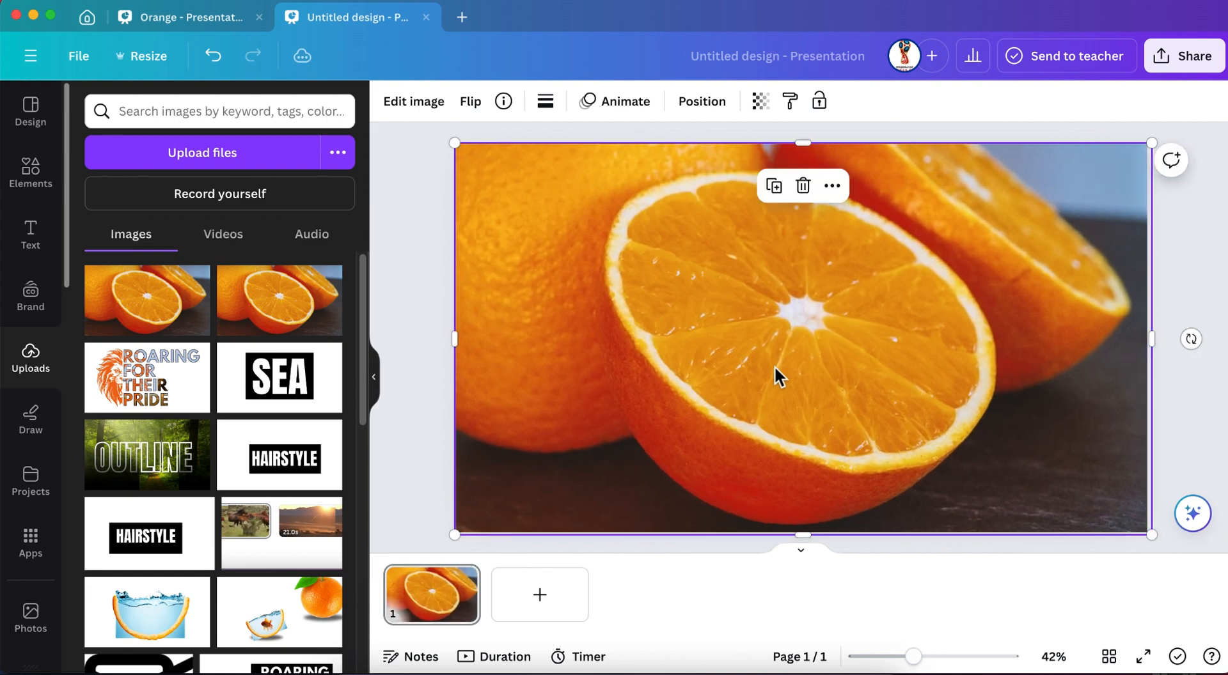
Extract the cut orange half from the full-page photo as a separate object with Magic Grab.
{"action": "left_click", "coordinate": [428, 107]}
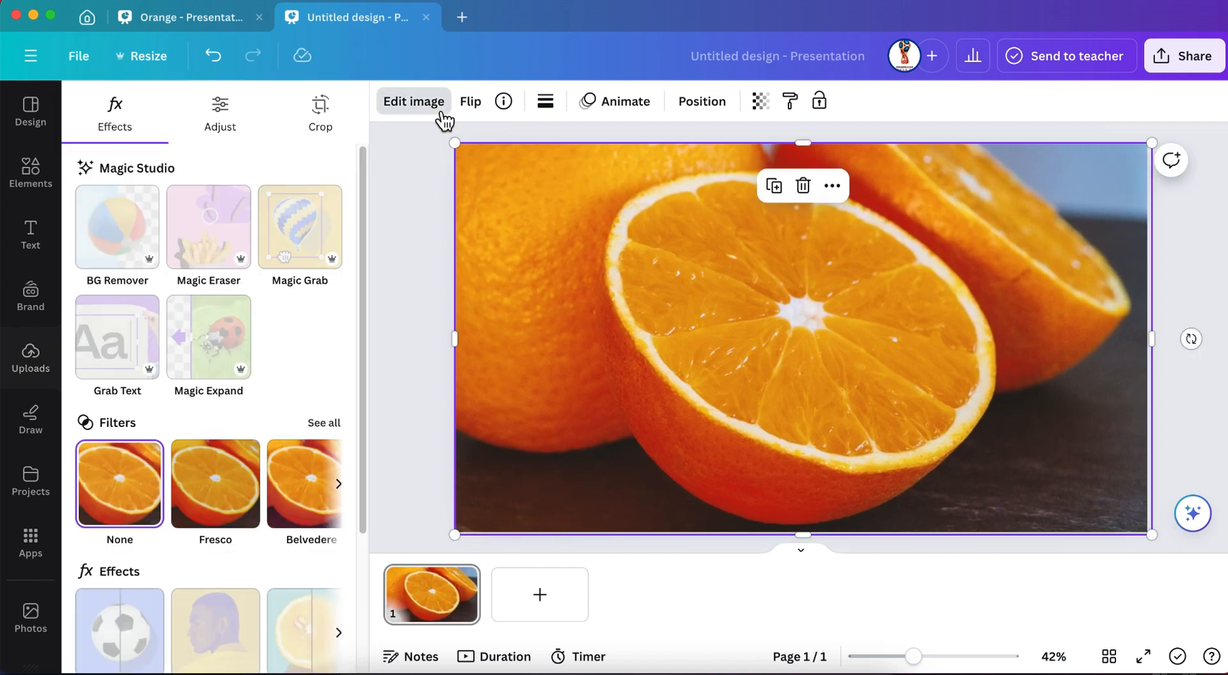
{"action": "left_click", "coordinate": [309, 238]}
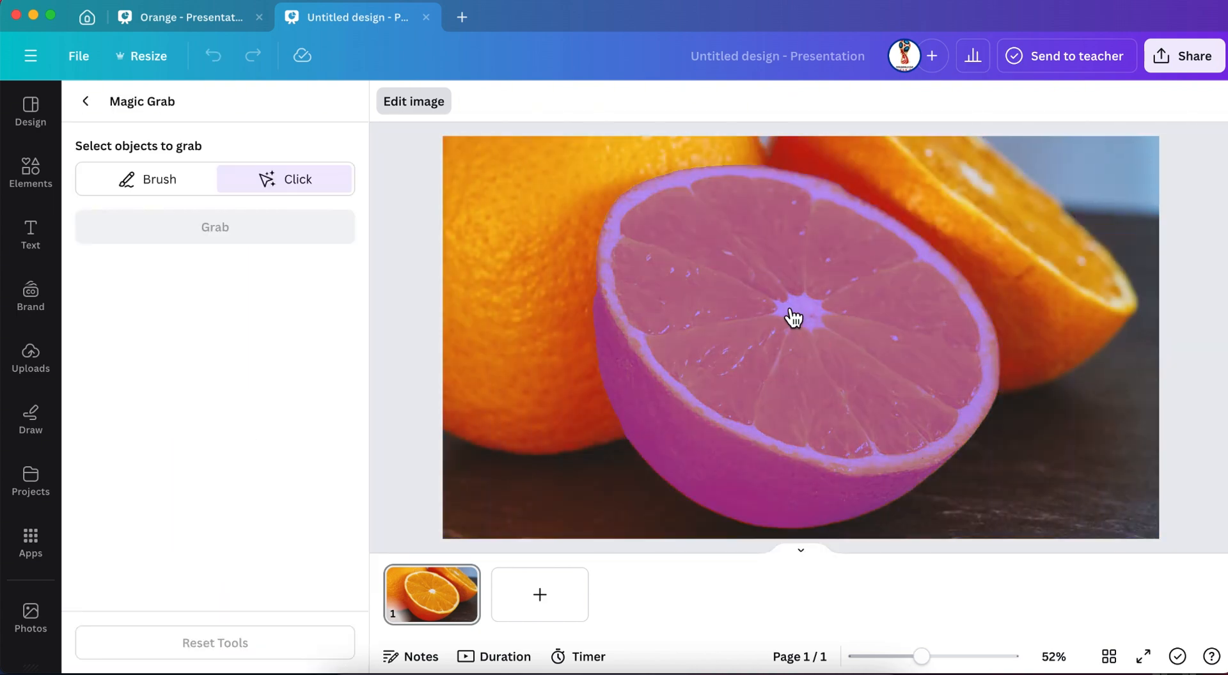
{"action": "left_click", "coordinate": [793, 313]}
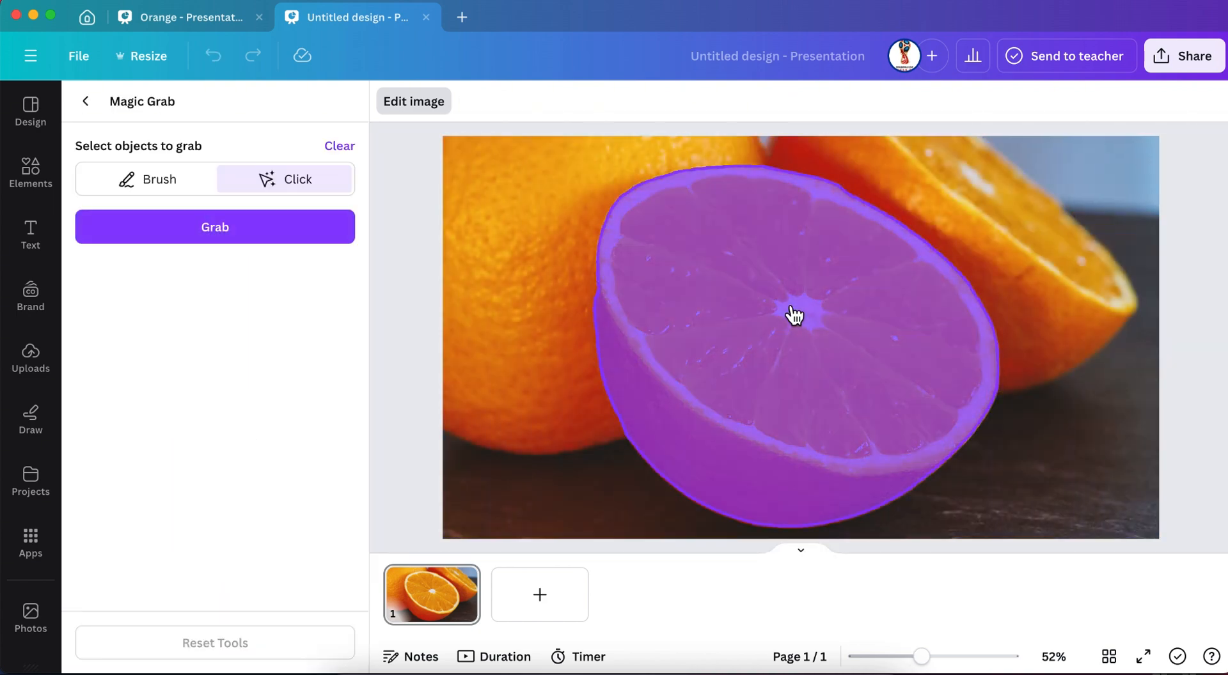
{"action": "left_click", "coordinate": [169, 234]}
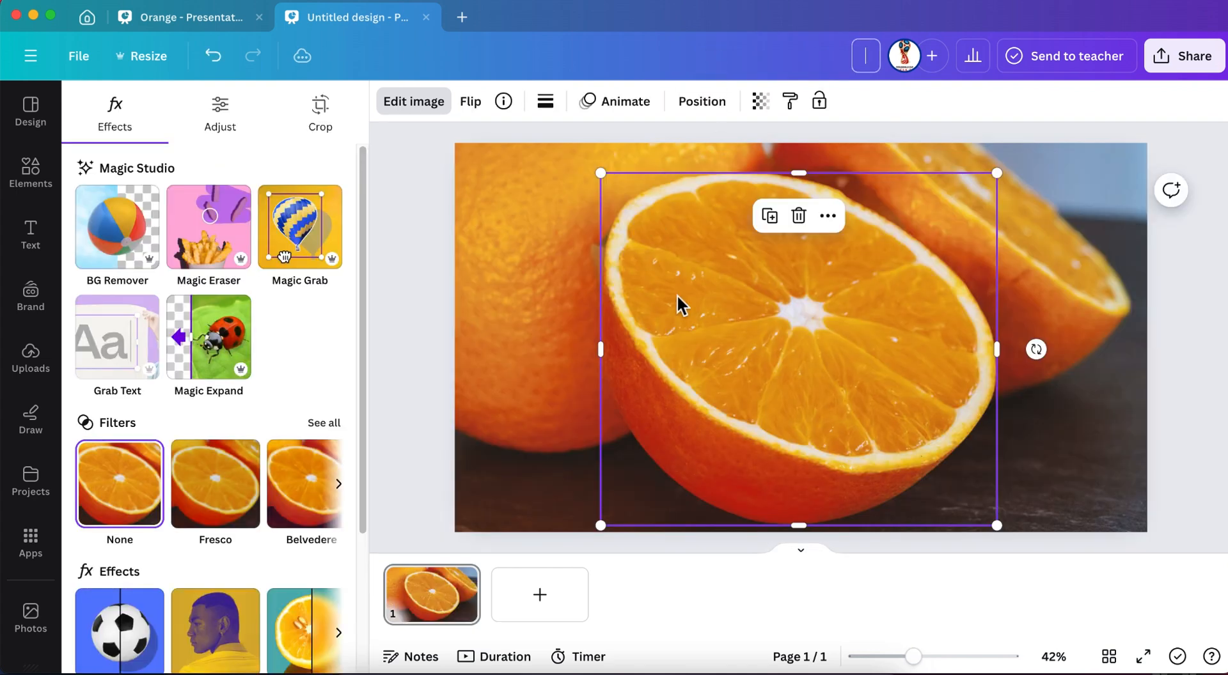
Delete the remaining full-page background photo behind the extracted orange half.
{"action": "left_click", "coordinate": [503, 263]}
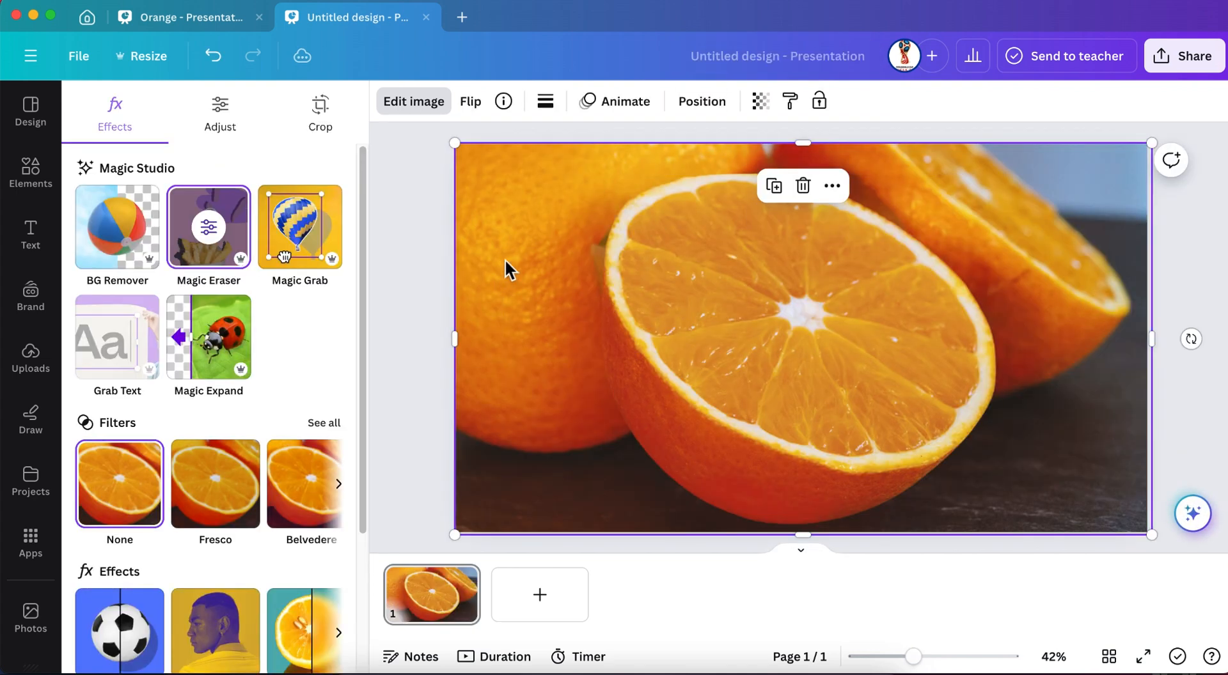
{"action": "right_click", "coordinate": [533, 160]}
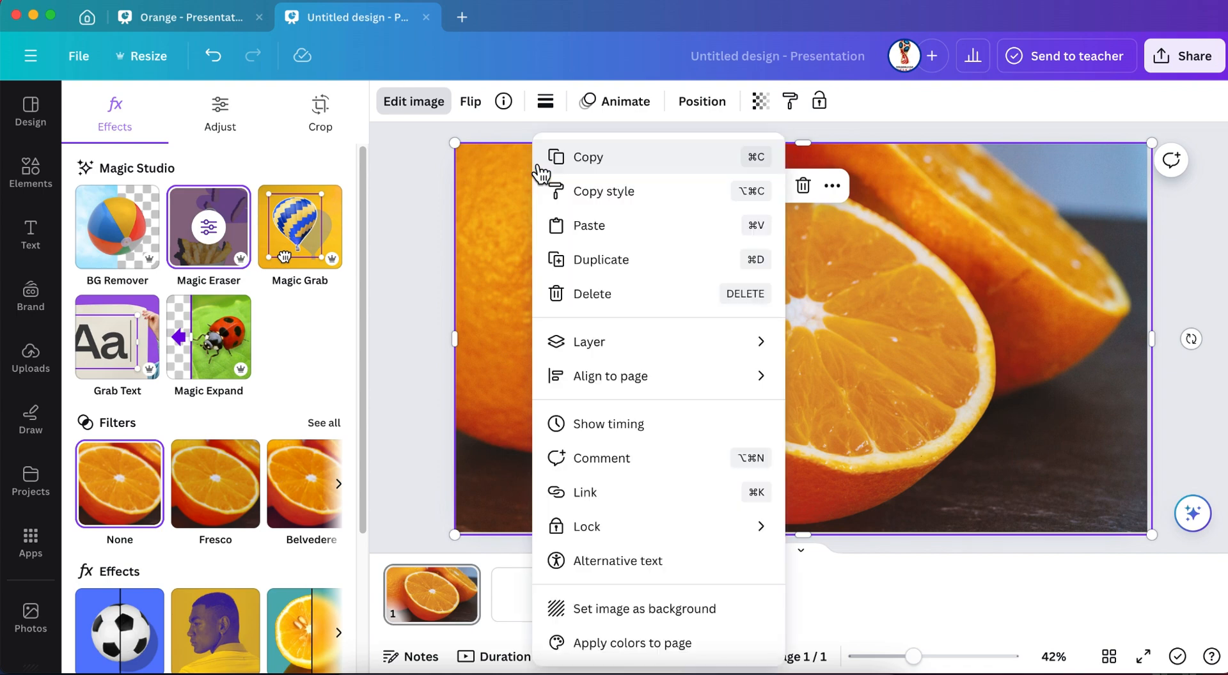
{"action": "left_click", "coordinate": [587, 291]}
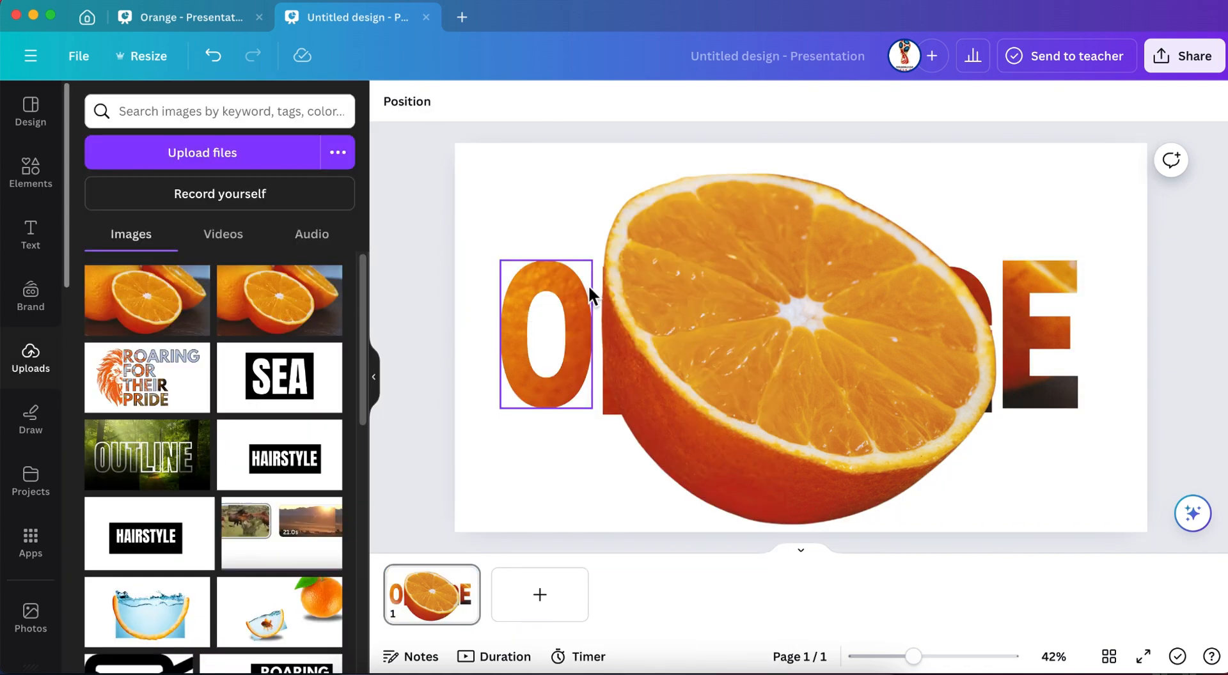
Move the cut orange's layer below all the letter layers, directly above the page background.
{"action": "left_click", "coordinate": [762, 388]}
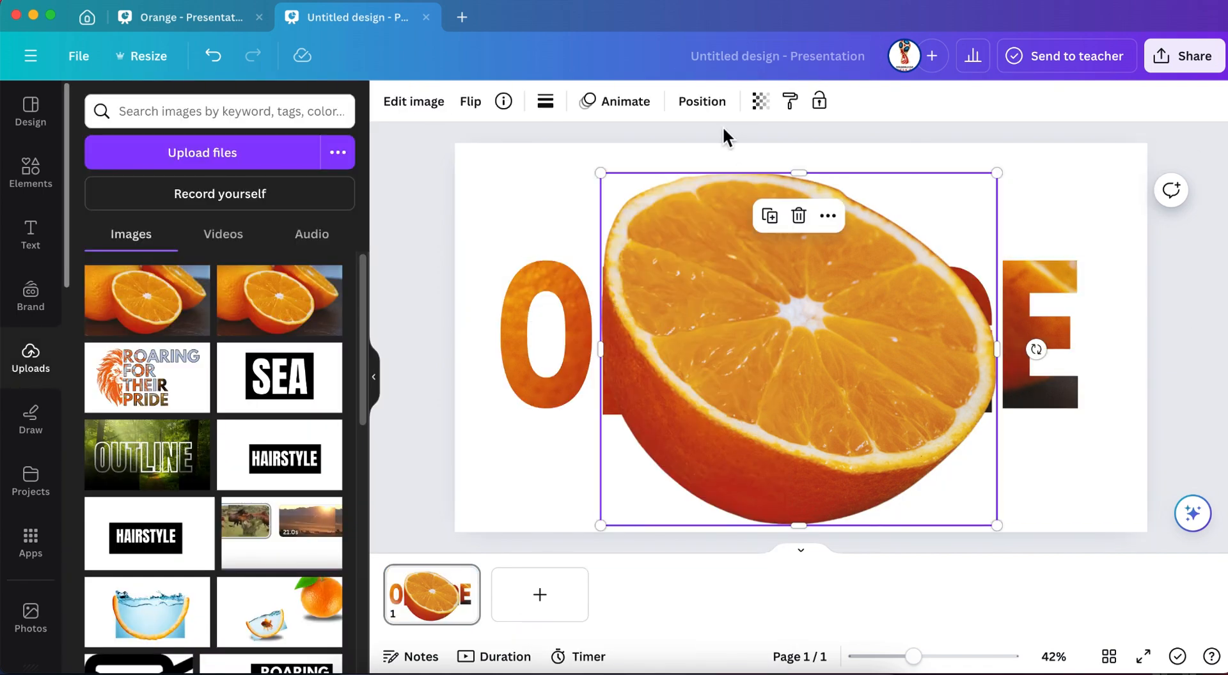
{"action": "left_click", "coordinate": [704, 107]}
{"action": "left_click", "coordinate": [318, 113]}
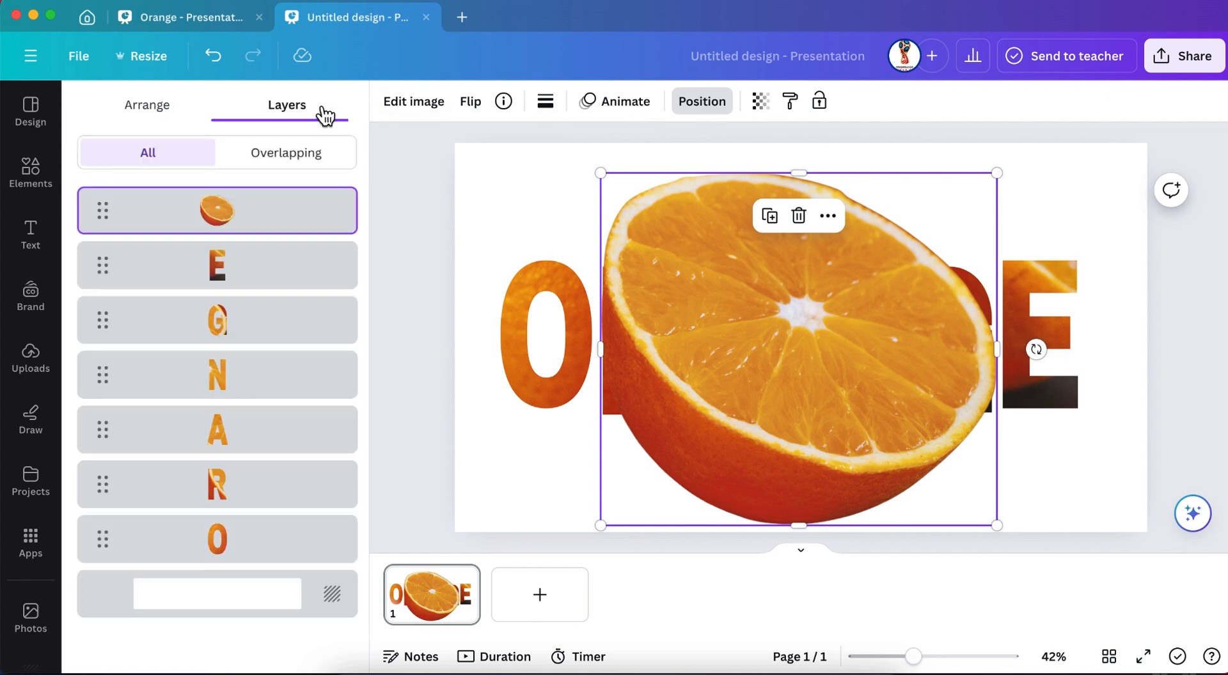
{"action": "left_click_drag", "start_coordinate": [219, 229], "coordinate": [222, 583]}
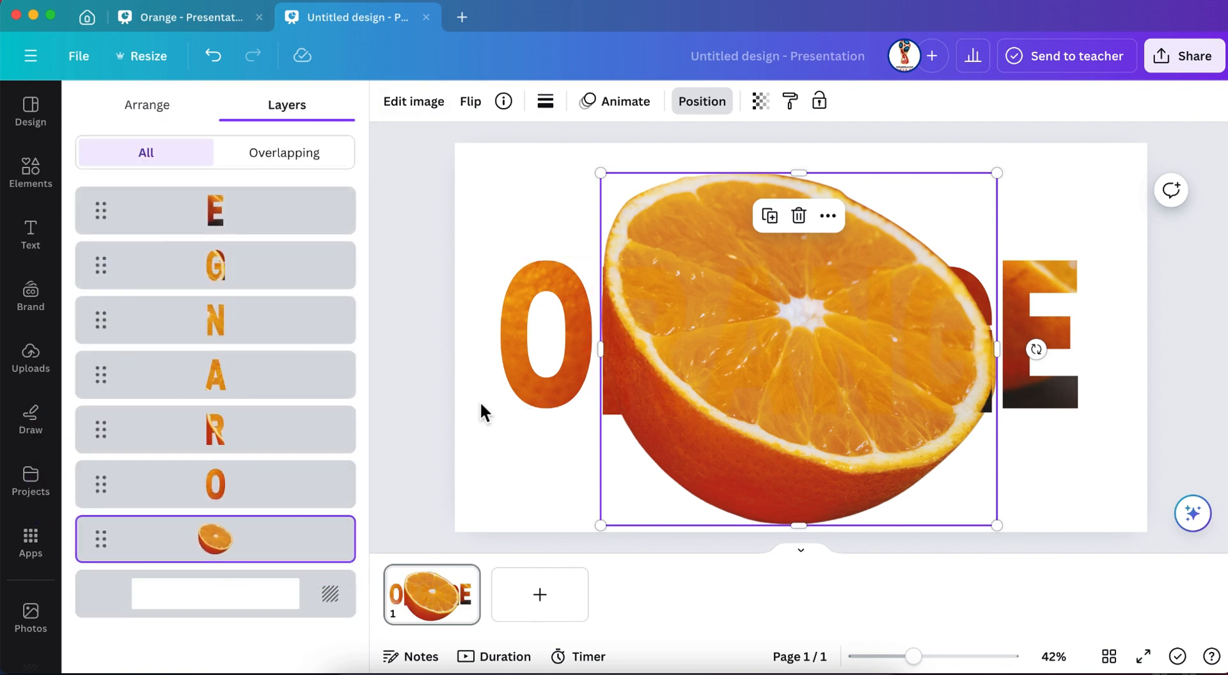
{"action": "left_click", "coordinate": [529, 349]}
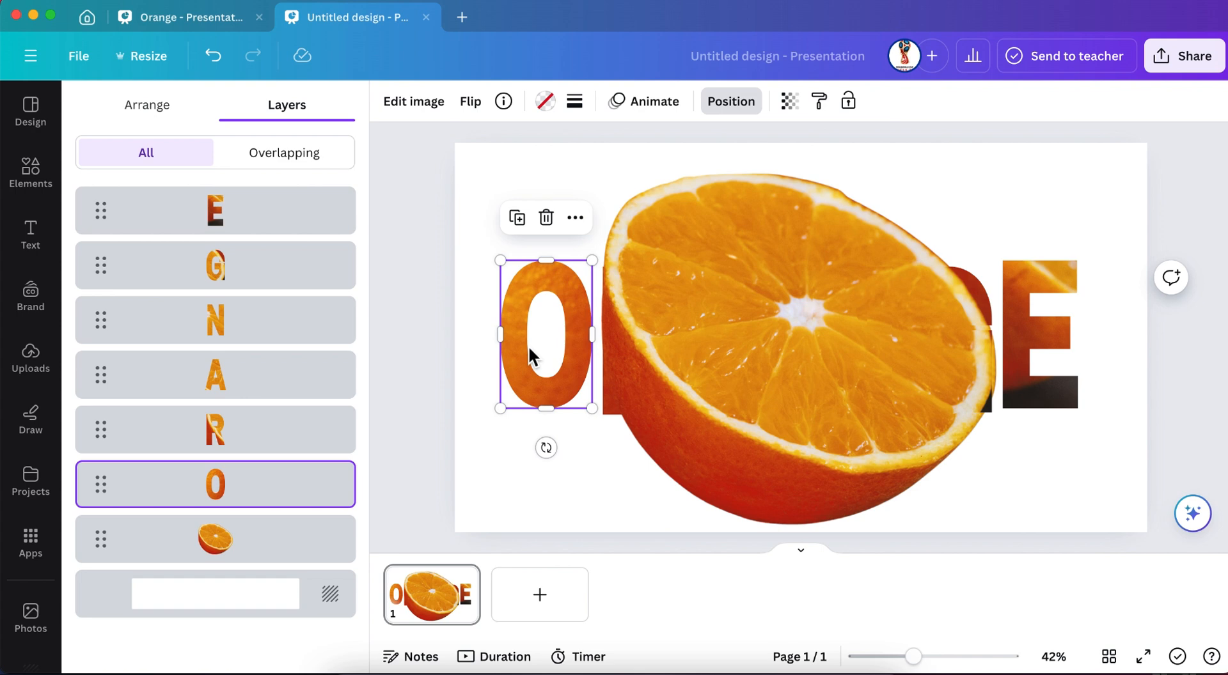
{"action": "left_click", "coordinate": [727, 431]}
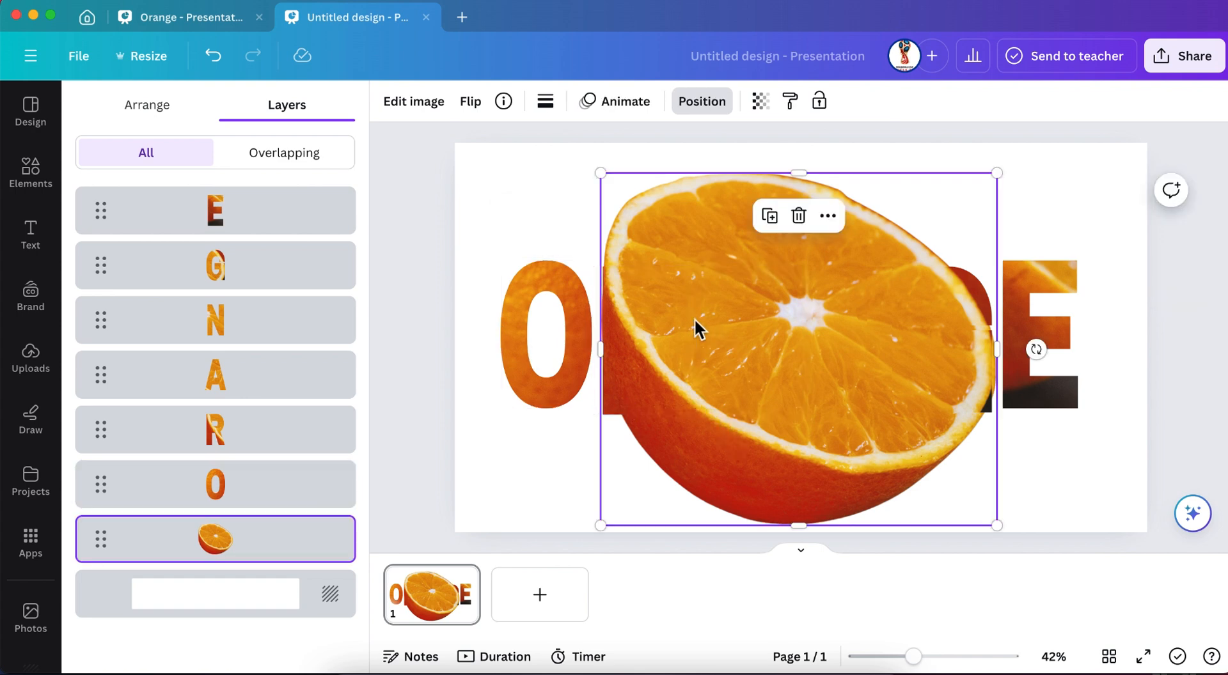
{"action": "left_click", "coordinate": [626, 329]}
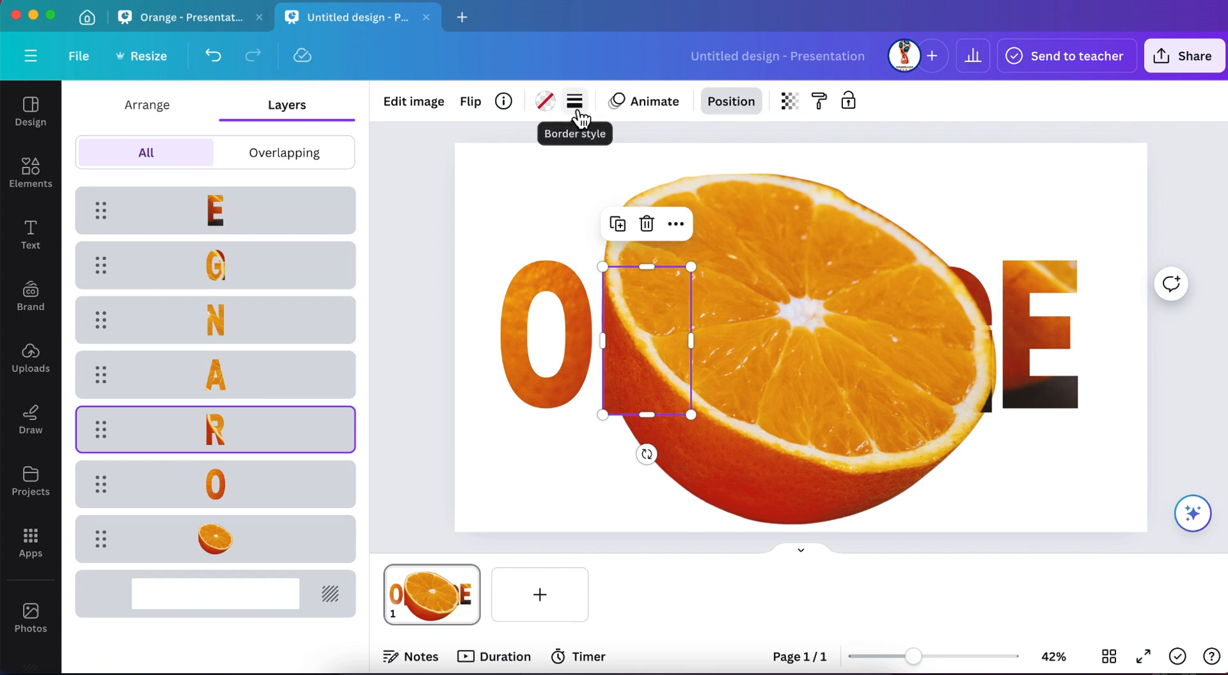
Give the O letter frame a solid white border with a weight of 10.
{"action": "left_click", "coordinate": [247, 494]}
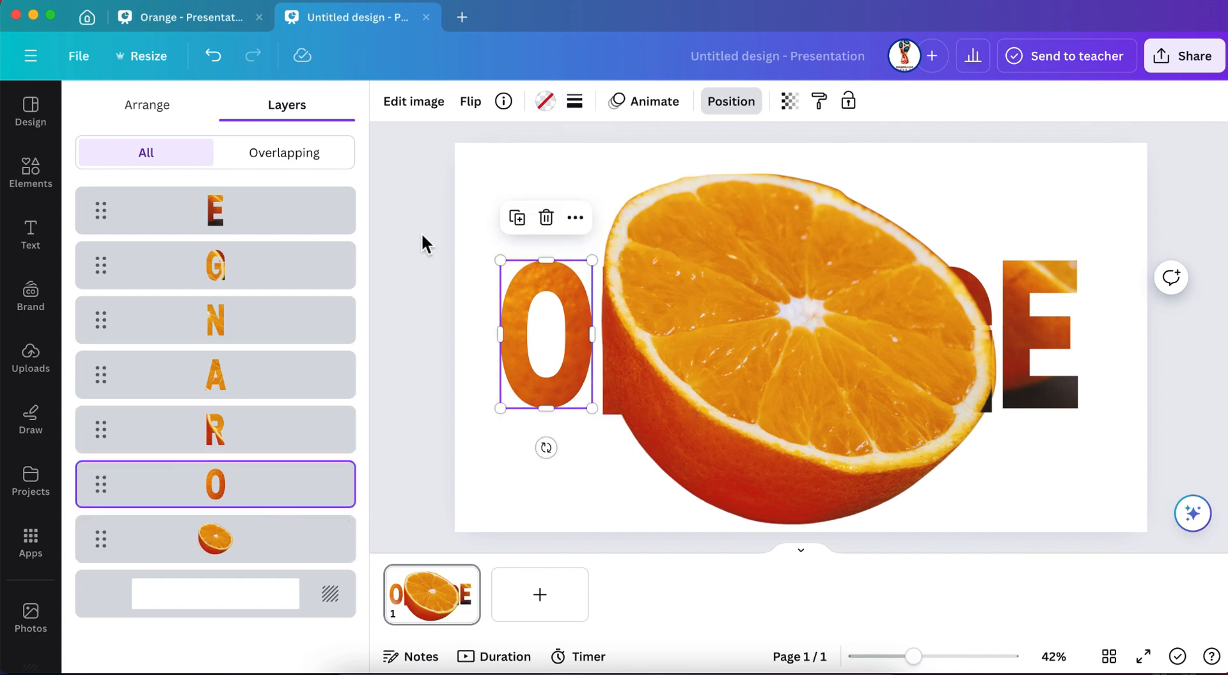
{"action": "left_click", "coordinate": [575, 101]}
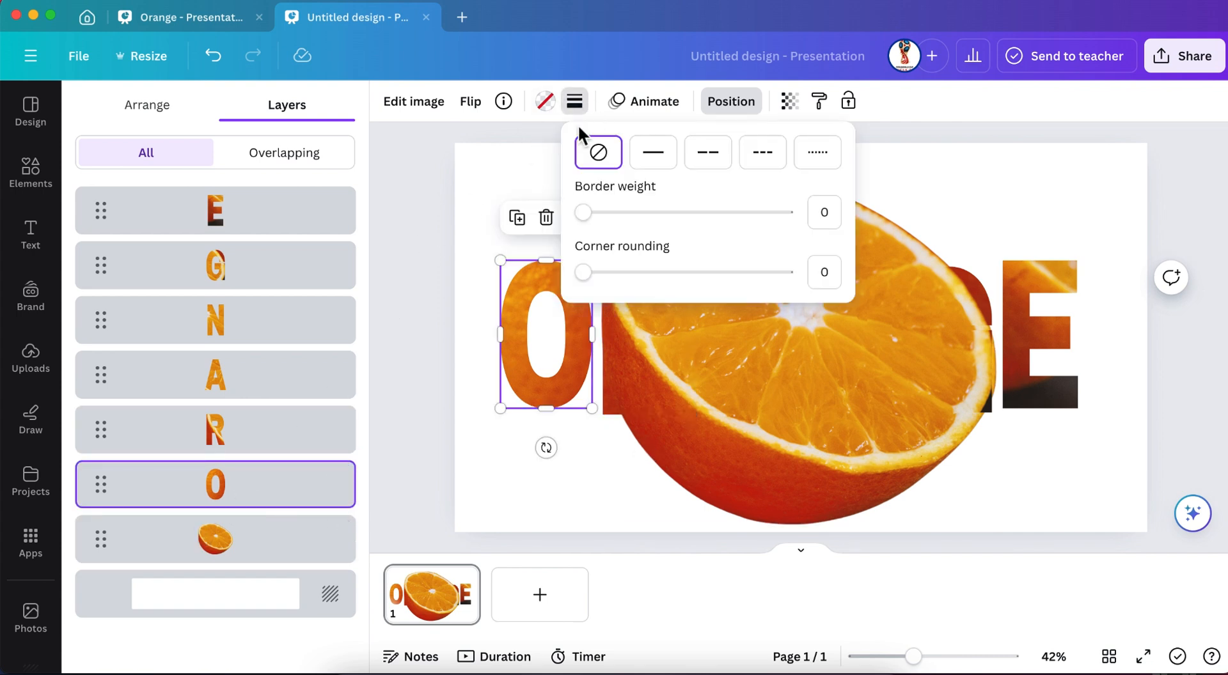
{"action": "left_click", "coordinate": [665, 157]}
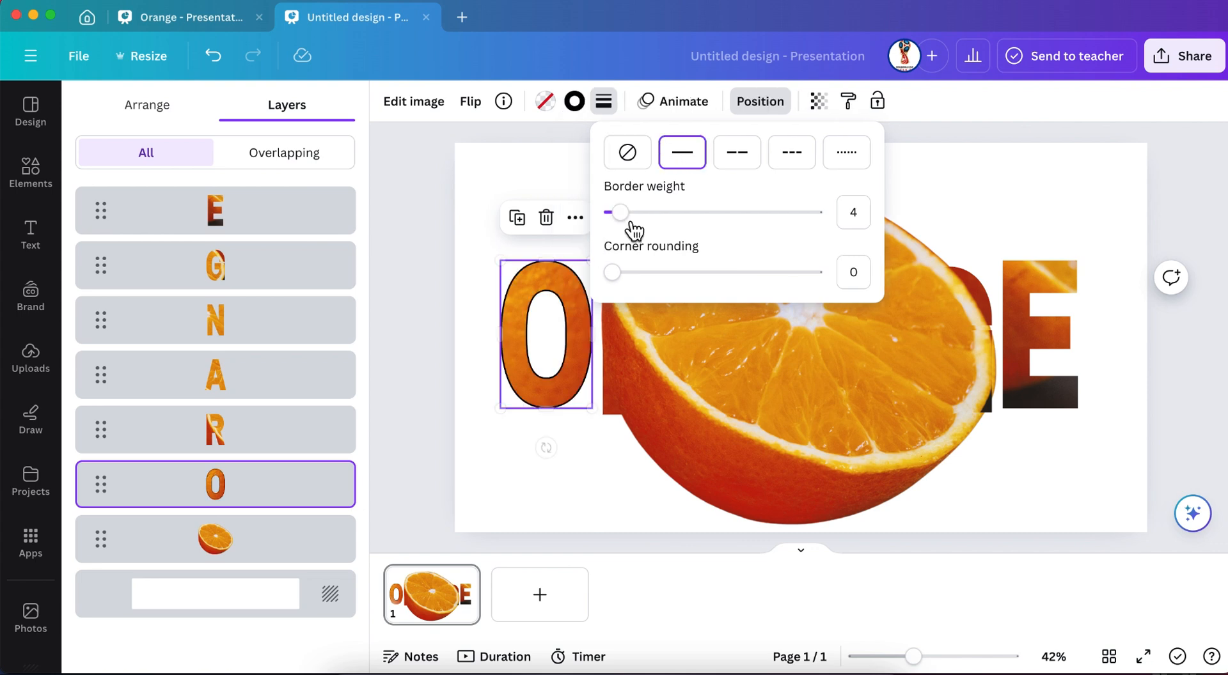
{"action": "left_click_drag", "start_coordinate": [630, 221], "coordinate": [638, 228]}
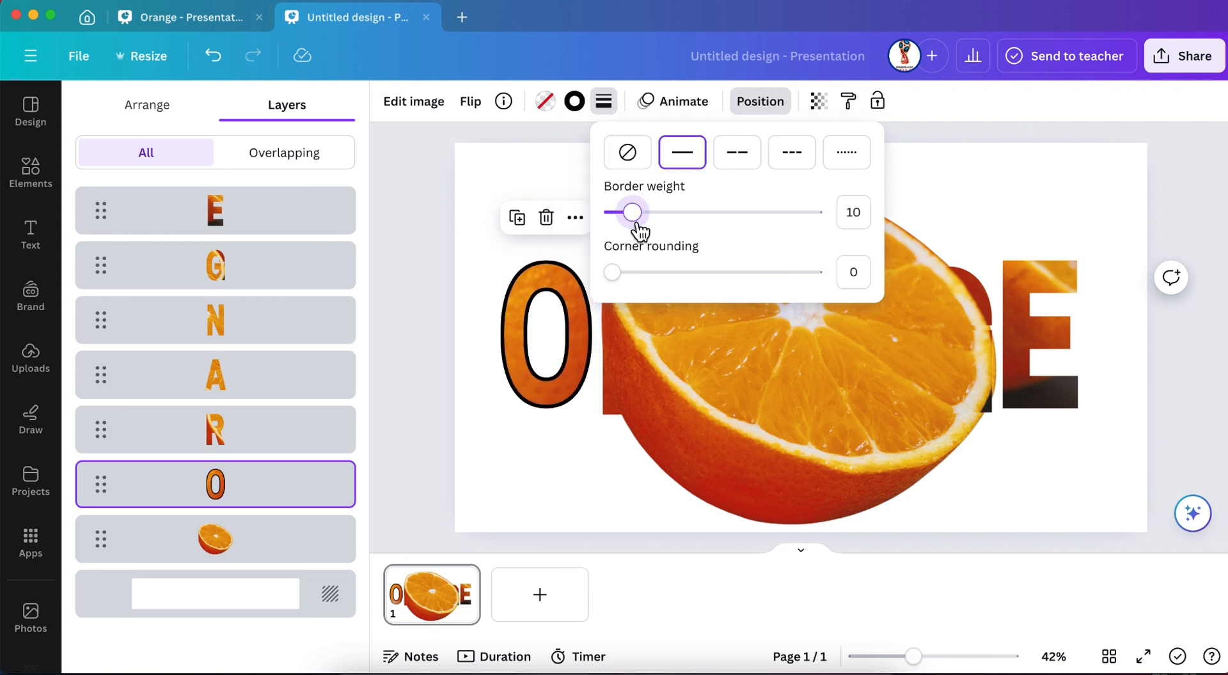
{"action": "left_click", "coordinate": [580, 110]}
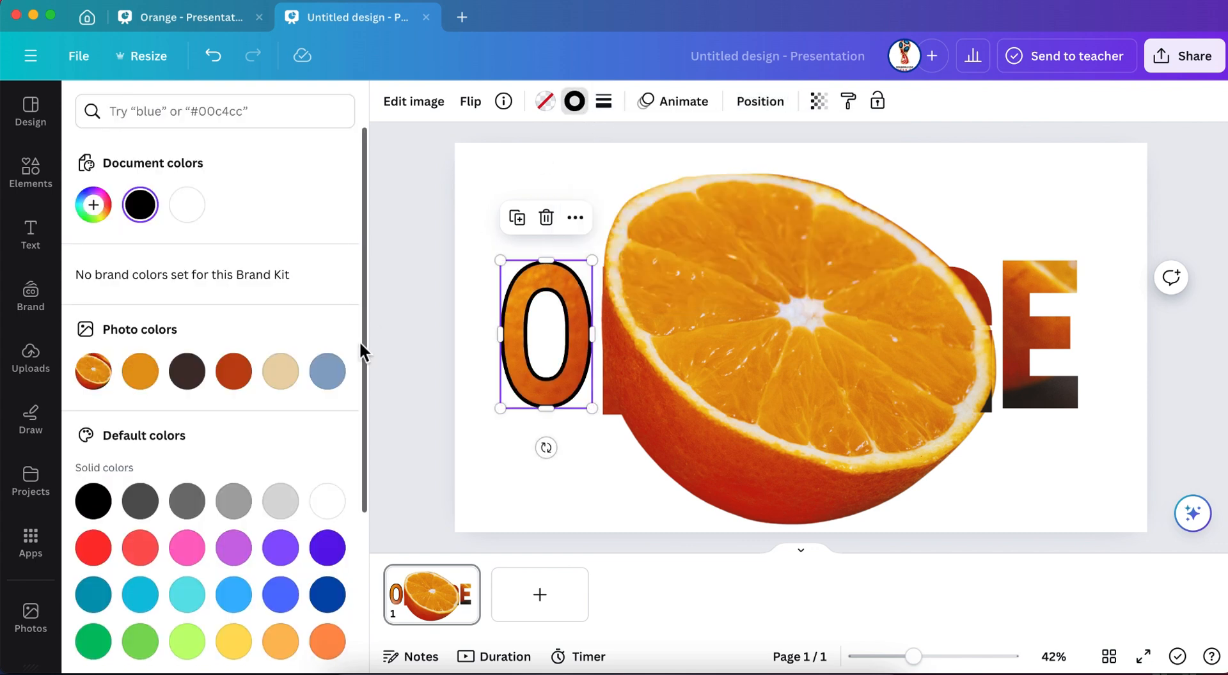
{"action": "left_click", "coordinate": [340, 502]}
Outline the R letter frame with a solid border of weight 10 in white.
{"action": "left_click", "coordinate": [633, 310]}
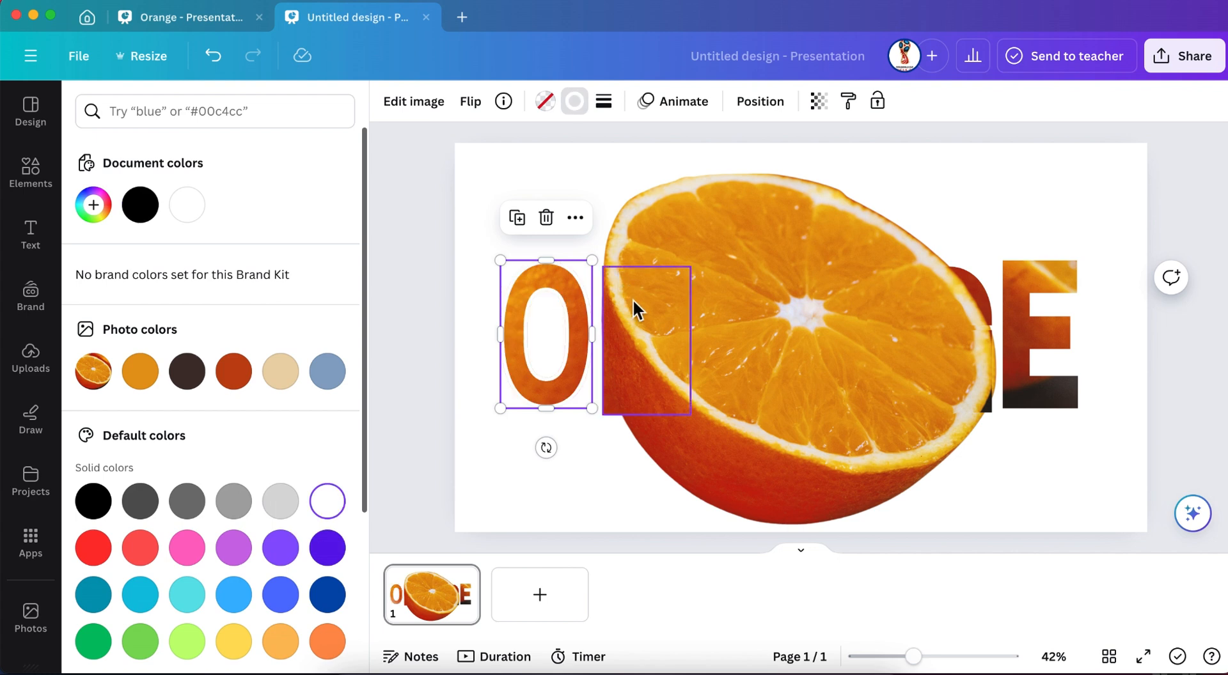
{"action": "left_click", "coordinate": [574, 101]}
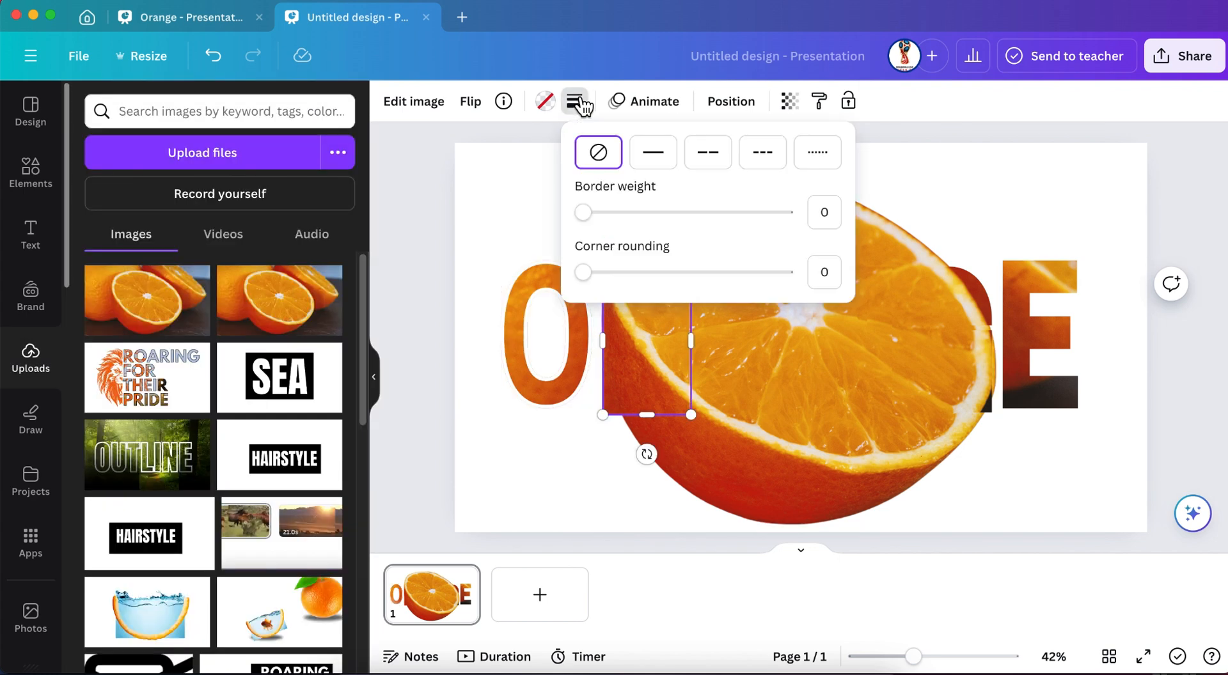
{"action": "left_click", "coordinate": [661, 165]}
{"action": "left_click_drag", "start_coordinate": [620, 214], "coordinate": [633, 215]}
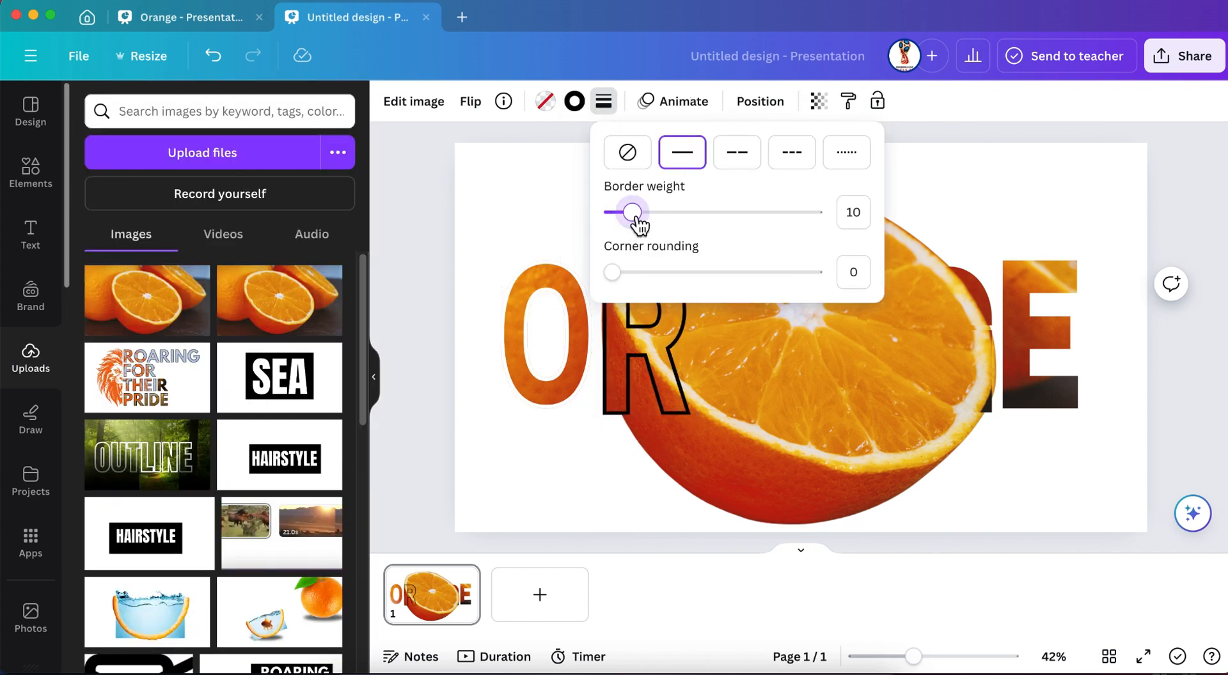
{"action": "left_click", "coordinate": [574, 101]}
{"action": "left_click", "coordinate": [328, 500]}
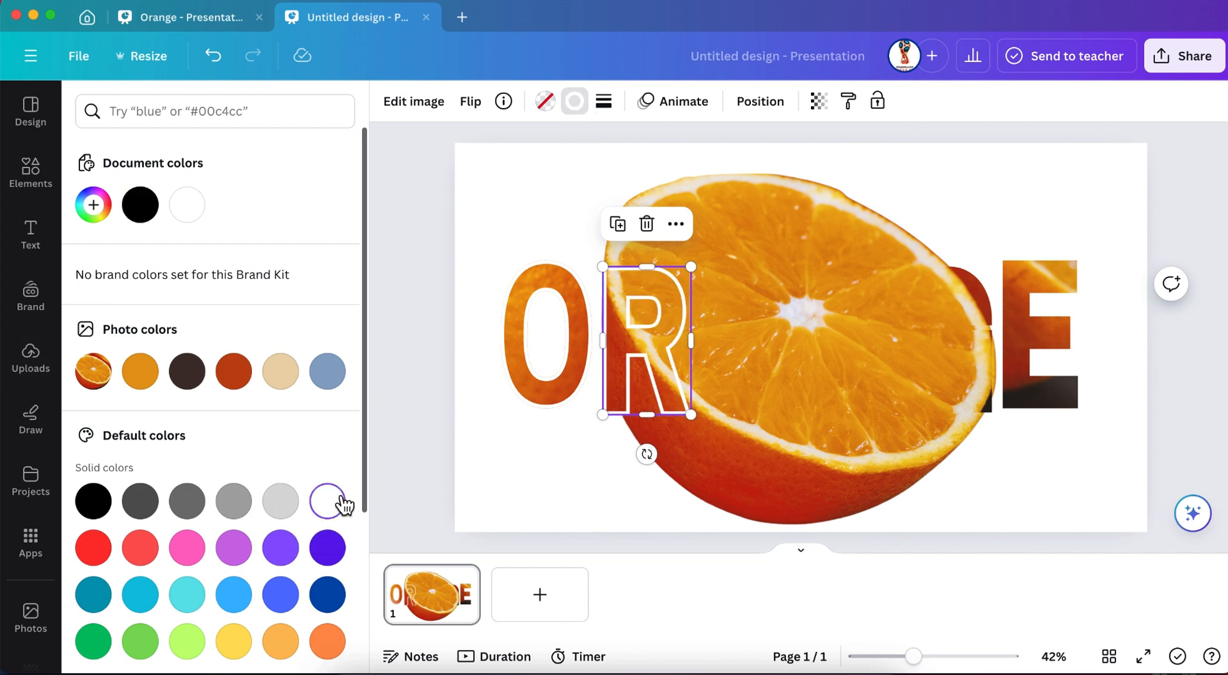
Add a solid border of weight 10 to the A letter frame and colour it white.
{"action": "left_click", "coordinate": [782, 336]}
{"action": "left_click", "coordinate": [575, 101]}
{"action": "left_click", "coordinate": [655, 151]}
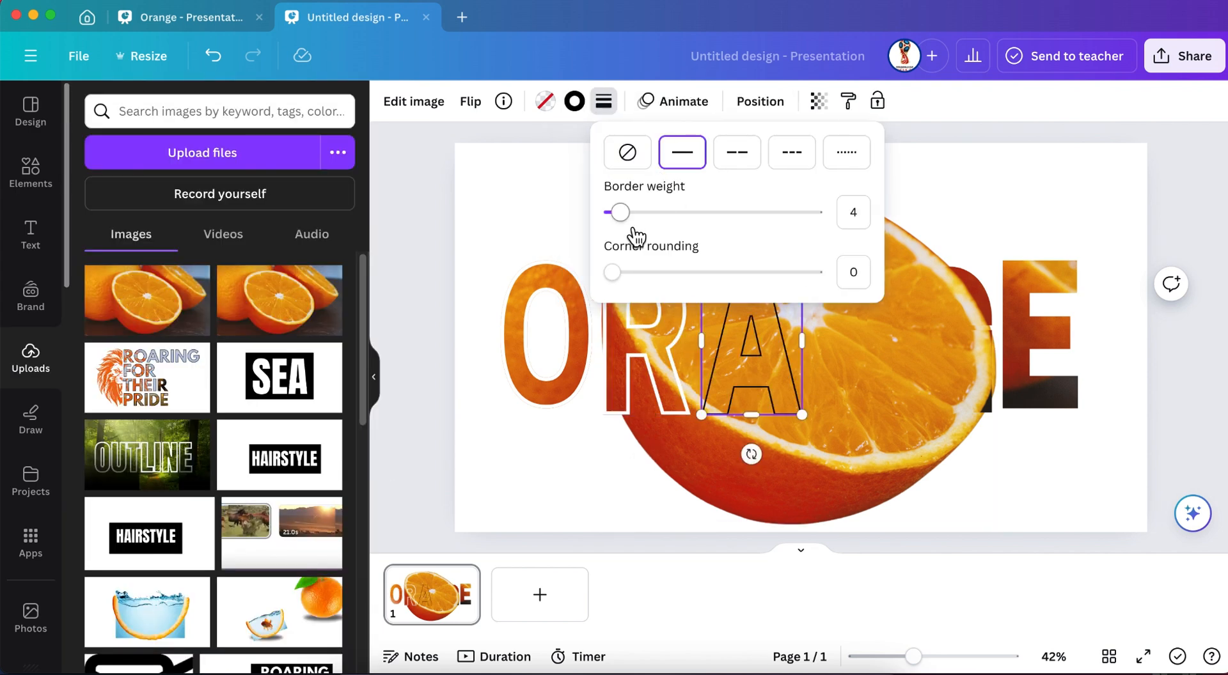
{"action": "left_click_drag", "start_coordinate": [621, 216], "coordinate": [638, 218]}
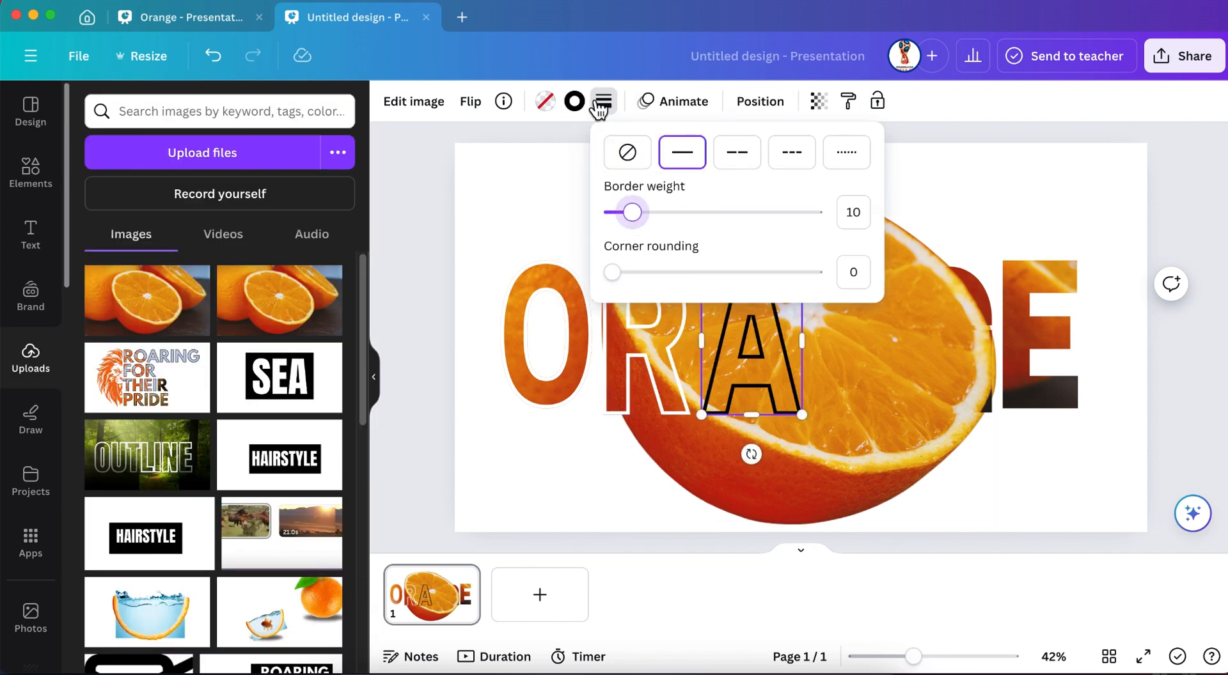
{"action": "left_click", "coordinate": [574, 101]}
{"action": "left_click", "coordinate": [328, 500]}
Apply a solid white border of weight 10 to the N letter frame.
{"action": "left_click", "coordinate": [835, 339]}
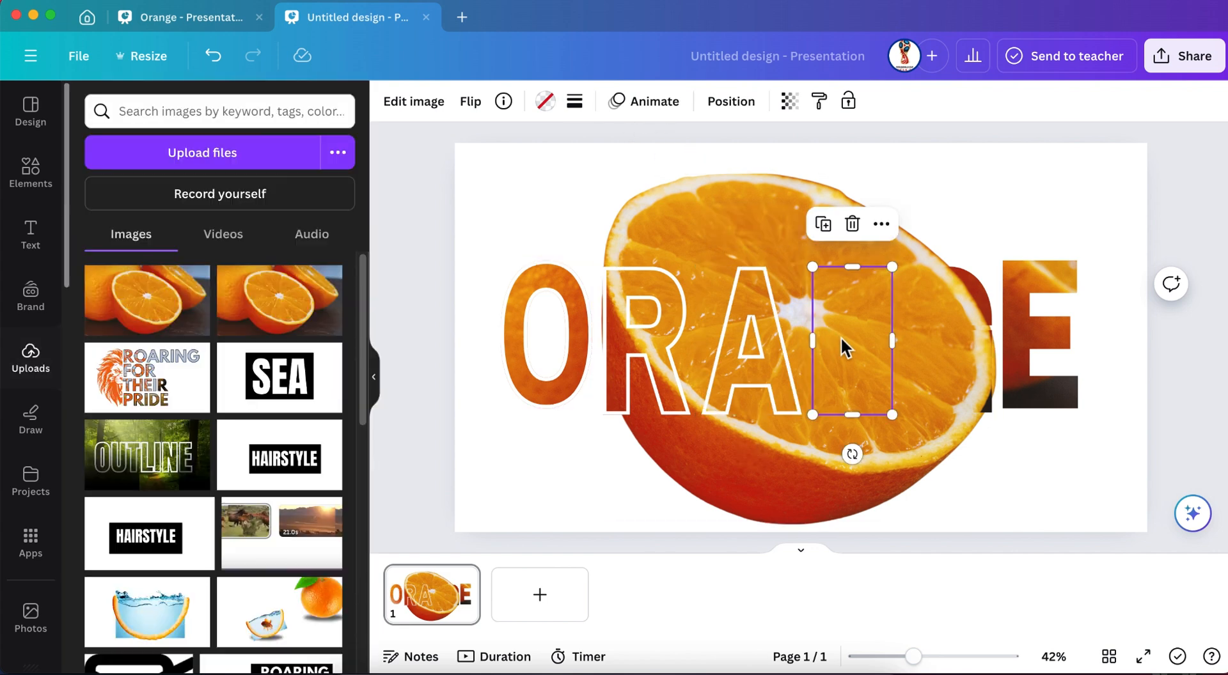
{"action": "left_click", "coordinate": [587, 110]}
{"action": "left_click", "coordinate": [678, 153]}
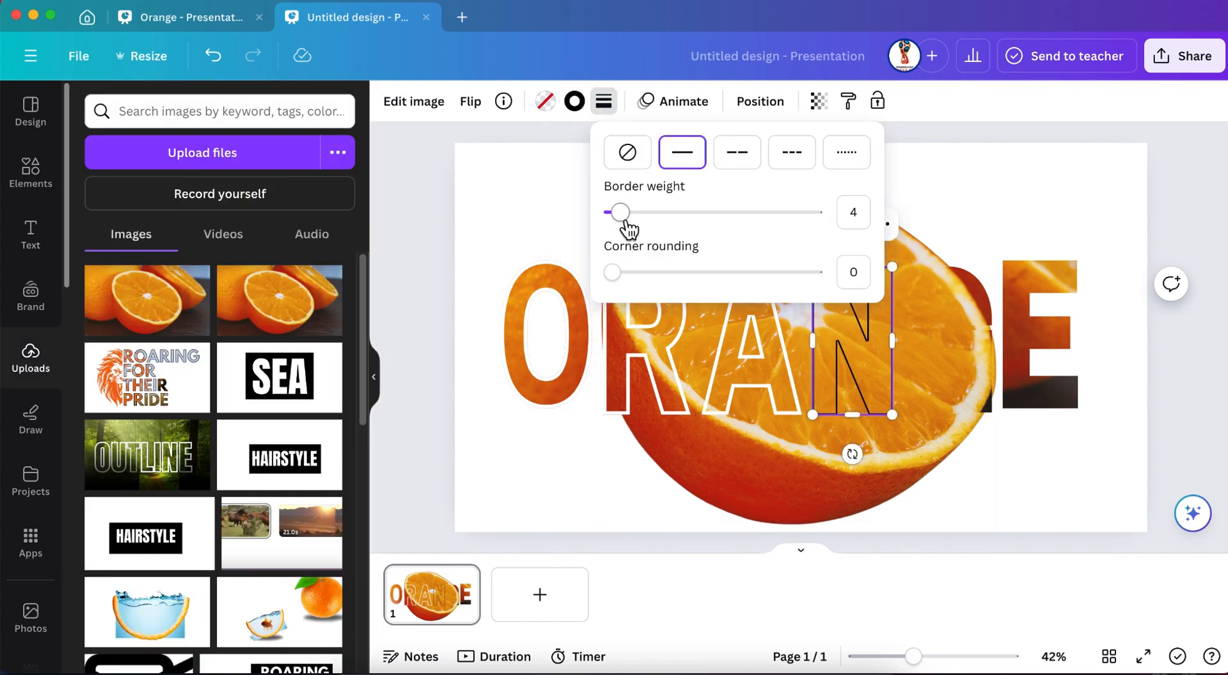
{"action": "left_click_drag", "start_coordinate": [624, 218], "coordinate": [636, 217]}
{"action": "left_click", "coordinate": [575, 101]}
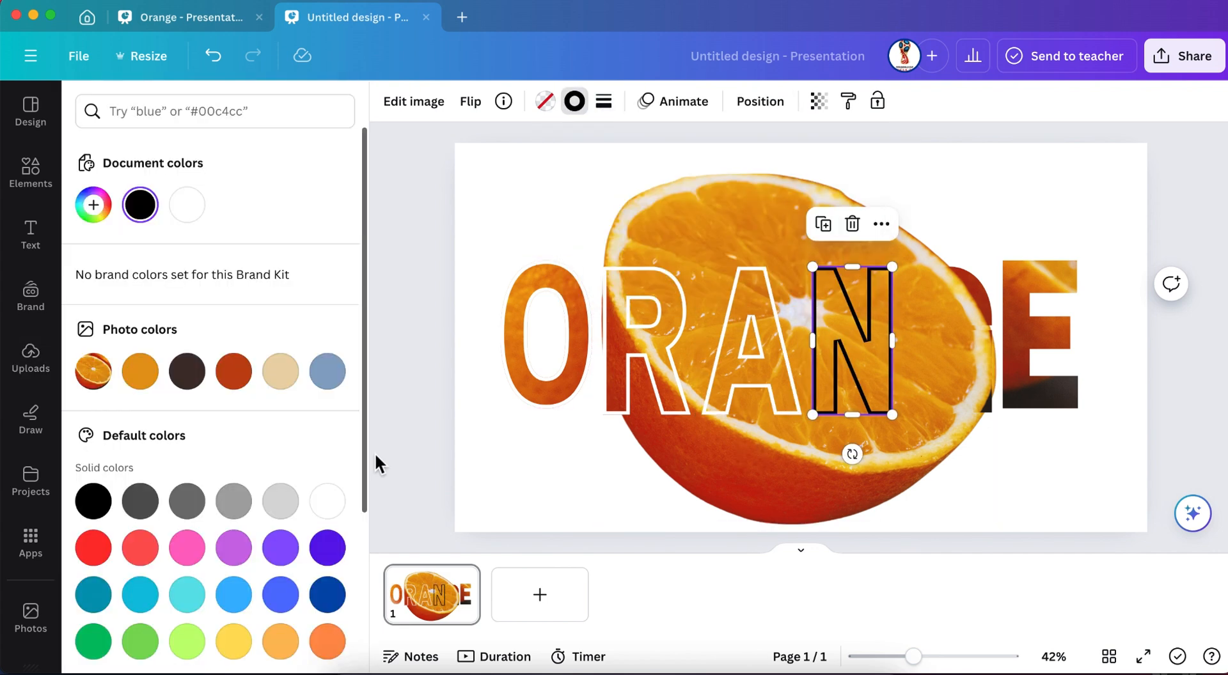
{"action": "left_click", "coordinate": [328, 500]}
Give the G letter frame a solid border with weight 10 and make it white.
{"action": "left_click", "coordinate": [904, 330]}
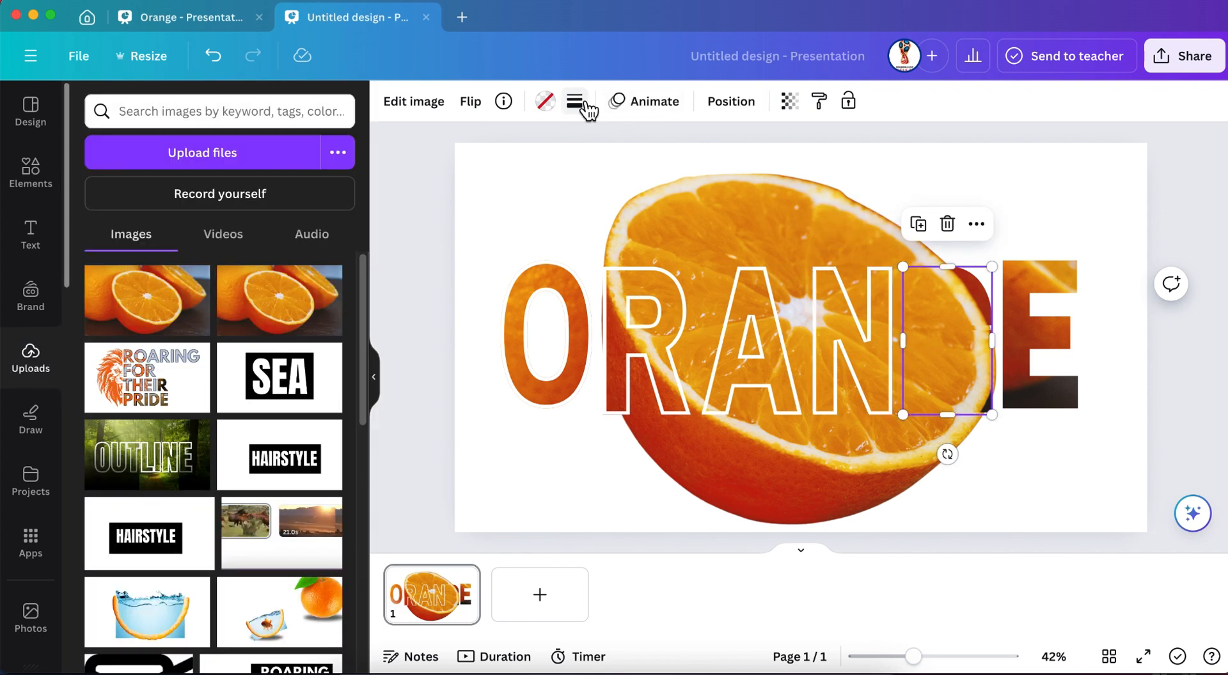
{"action": "left_click", "coordinate": [579, 105]}
{"action": "left_click", "coordinate": [653, 153]}
{"action": "left_click_drag", "start_coordinate": [620, 213], "coordinate": [638, 228]}
{"action": "left_click", "coordinate": [582, 103]}
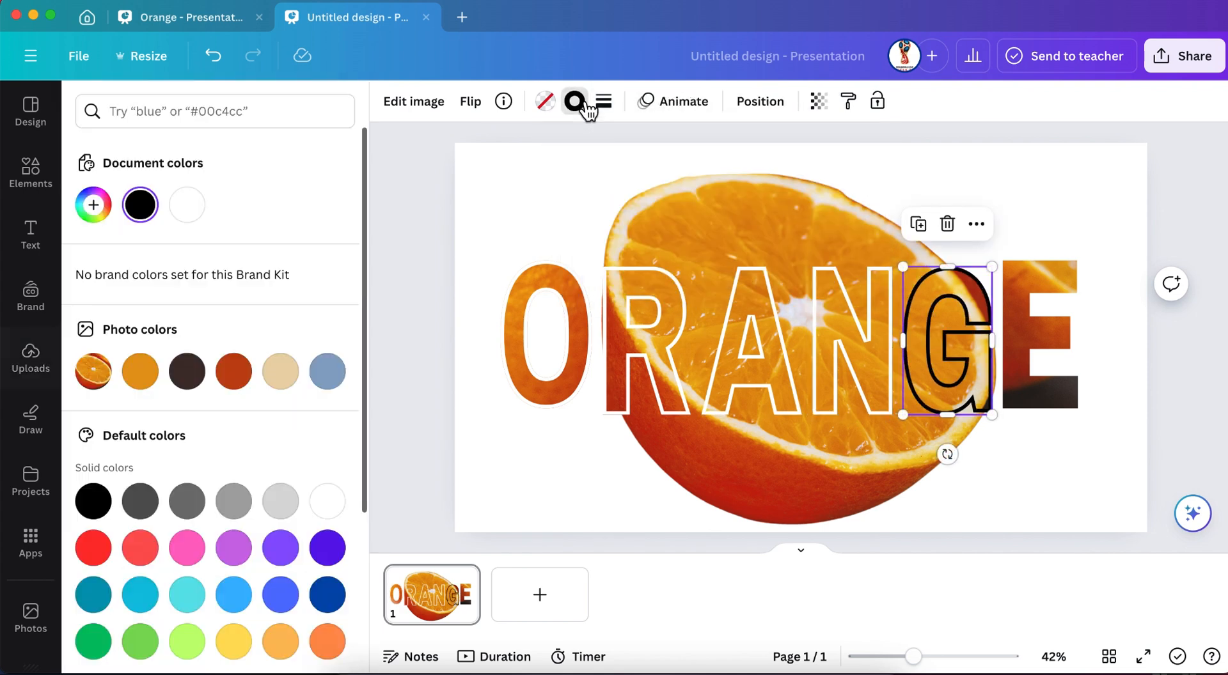
{"action": "left_click", "coordinate": [327, 501]}
Outline the E letter frame with a solid white border of weight 10, keeping the frame at its original position.
{"action": "left_click", "coordinate": [1037, 379]}
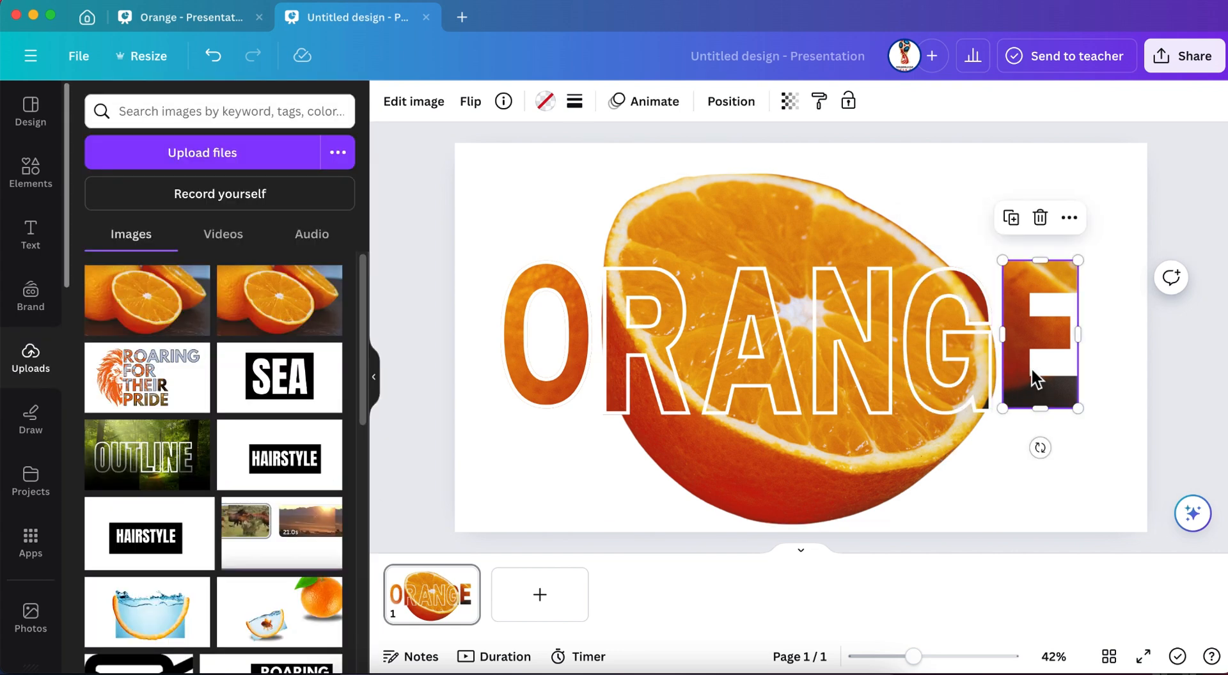
{"action": "left_click", "coordinate": [585, 110]}
{"action": "left_click", "coordinate": [682, 154]}
{"action": "left_click_drag", "start_coordinate": [623, 229], "coordinate": [639, 213]}
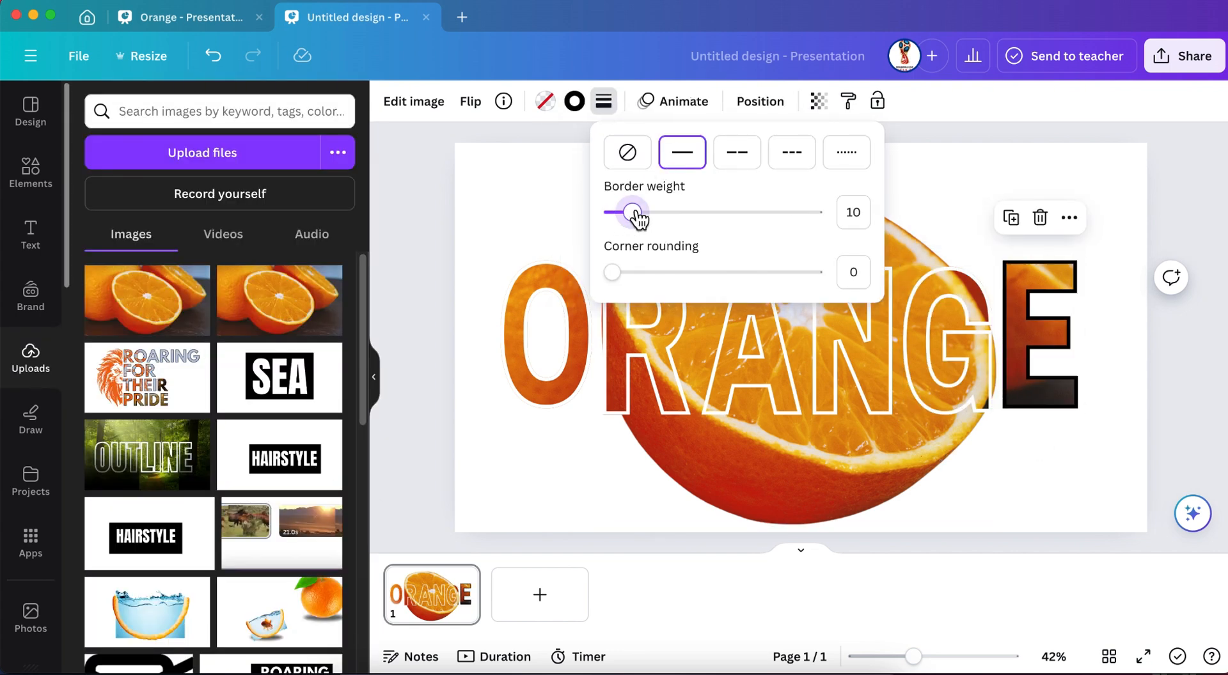
{"action": "left_click", "coordinate": [515, 231]}
{"action": "left_click_drag", "start_coordinate": [1033, 343], "coordinate": [1027, 346]}
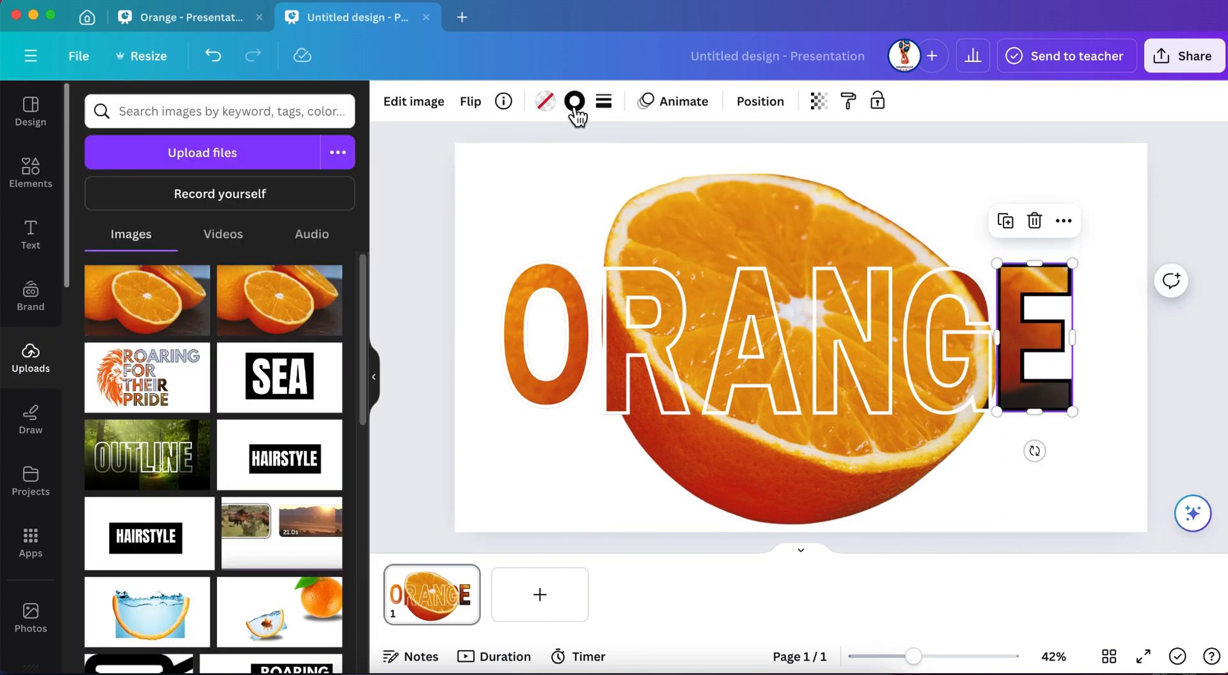
{"action": "left_click", "coordinate": [213, 56]}
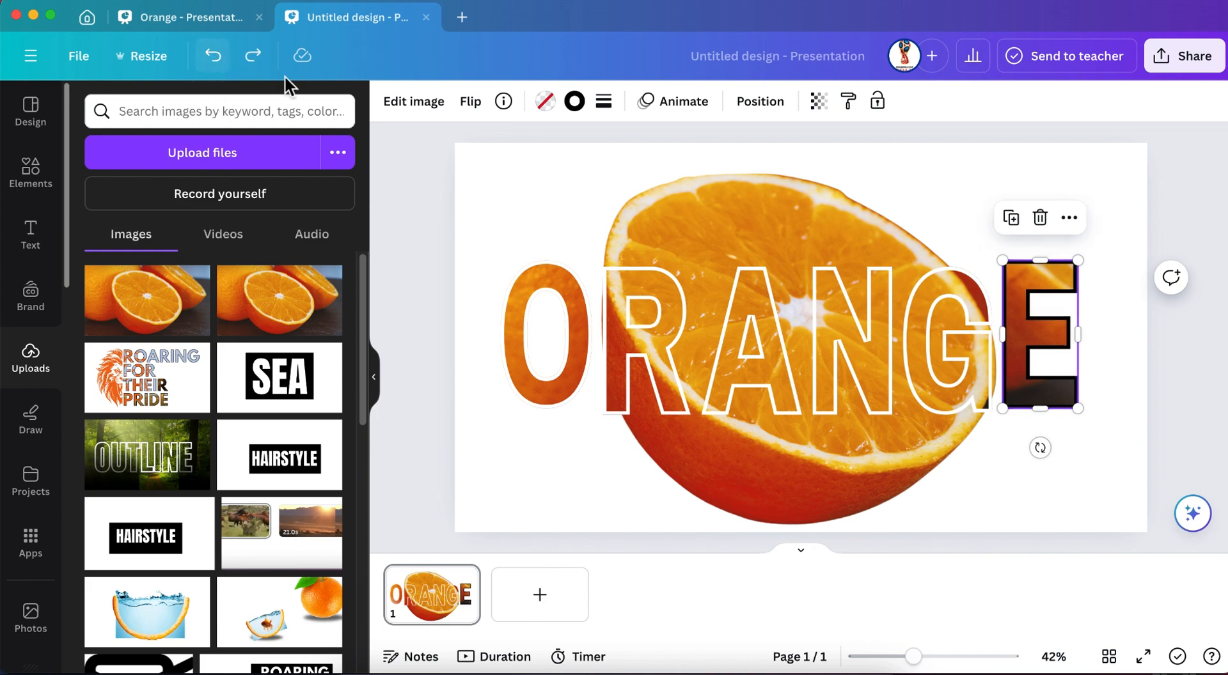
{"action": "left_click", "coordinate": [584, 108]}
{"action": "left_click", "coordinate": [332, 508]}
{"action": "left_click", "coordinate": [502, 454]}
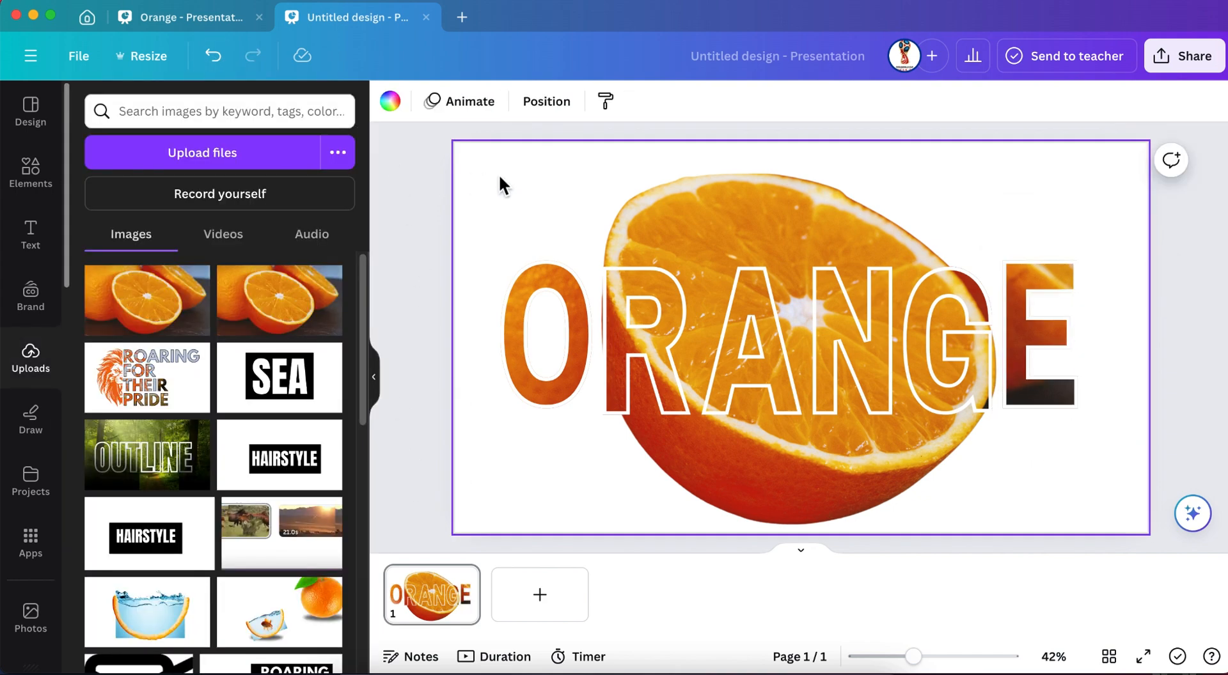
{"action": "left_click", "coordinate": [201, 109]}
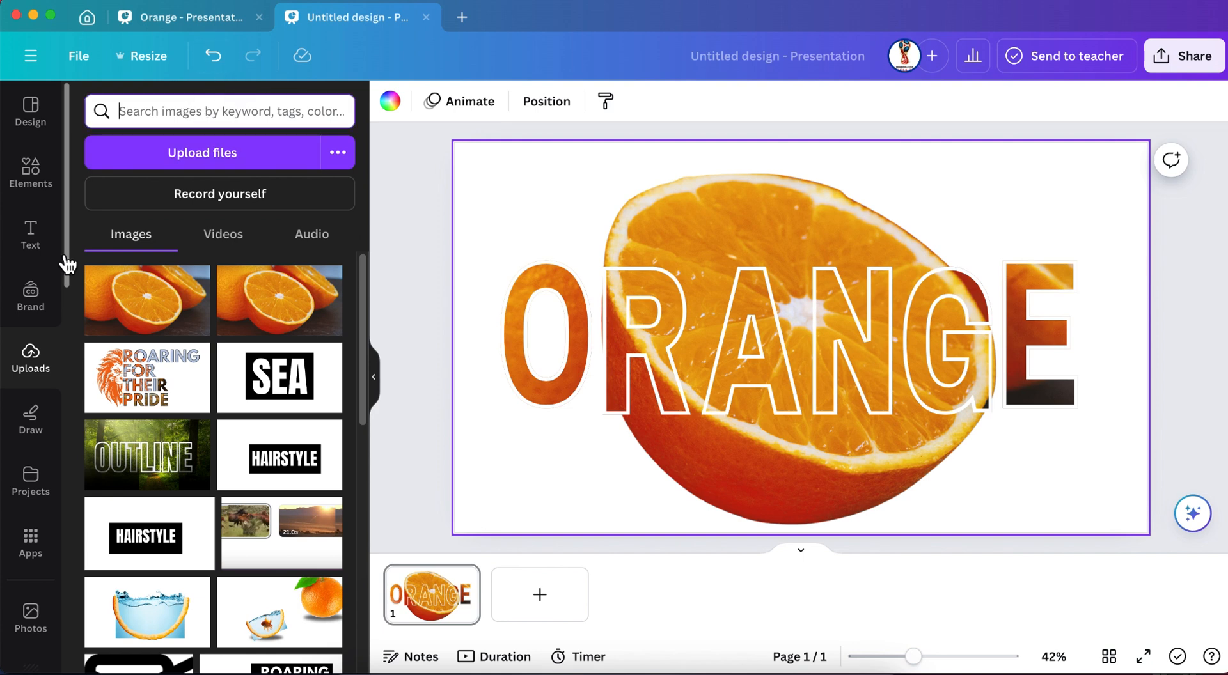
Search the elements library for "blue background" and restrict the results to photos.
{"action": "left_click", "coordinate": [28, 174]}
{"action": "left_click", "coordinate": [182, 120]}
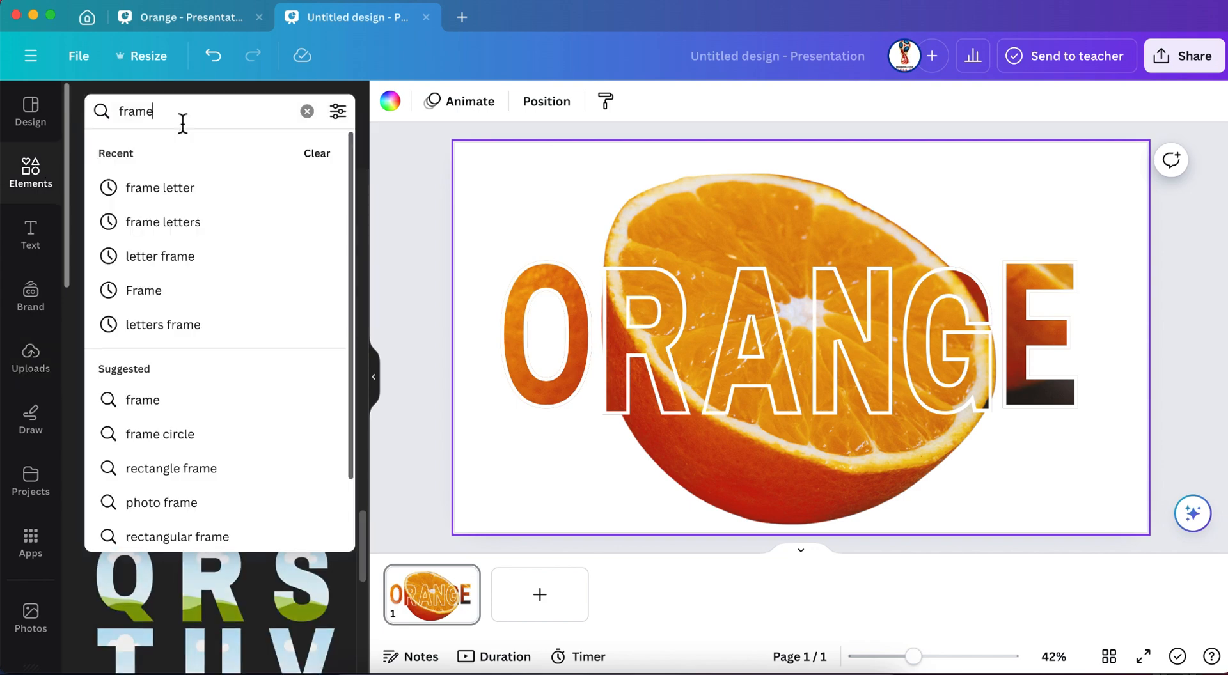
{"action": "key", "text": "Return"}
{"action": "key", "text": "BackSpace"}
{"action": "type", "text": "b"}
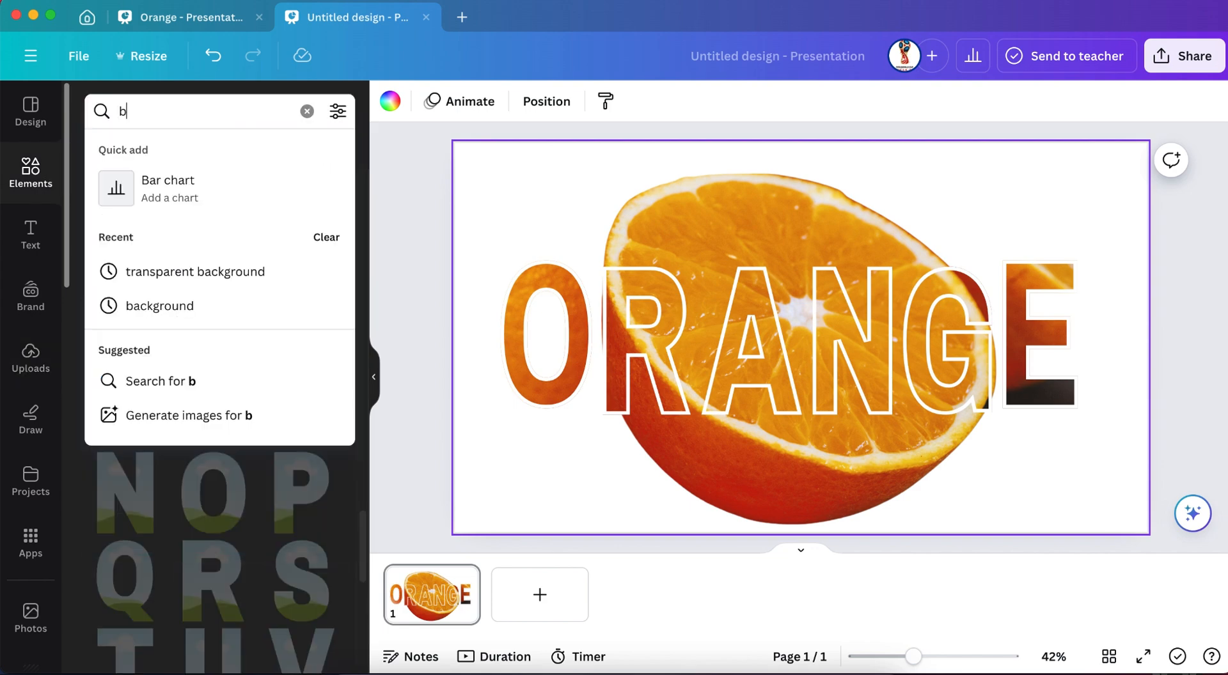
{"action": "type", "text": "lue bac"}
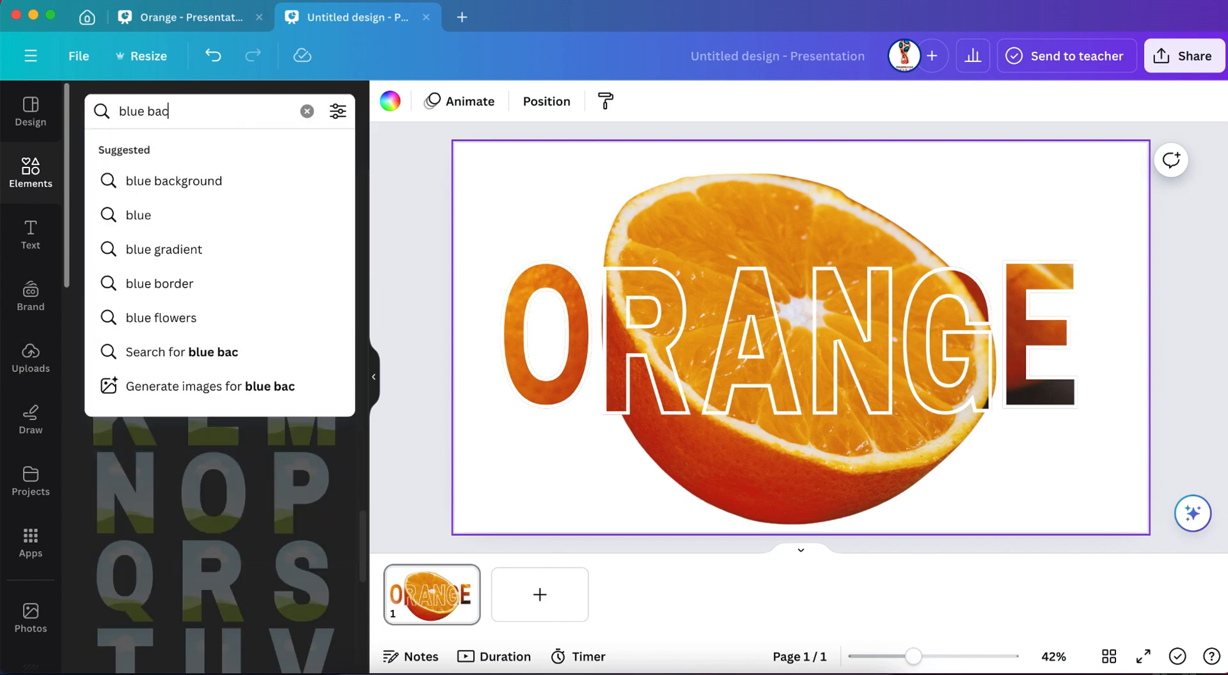
{"action": "type", "text": "kground"}
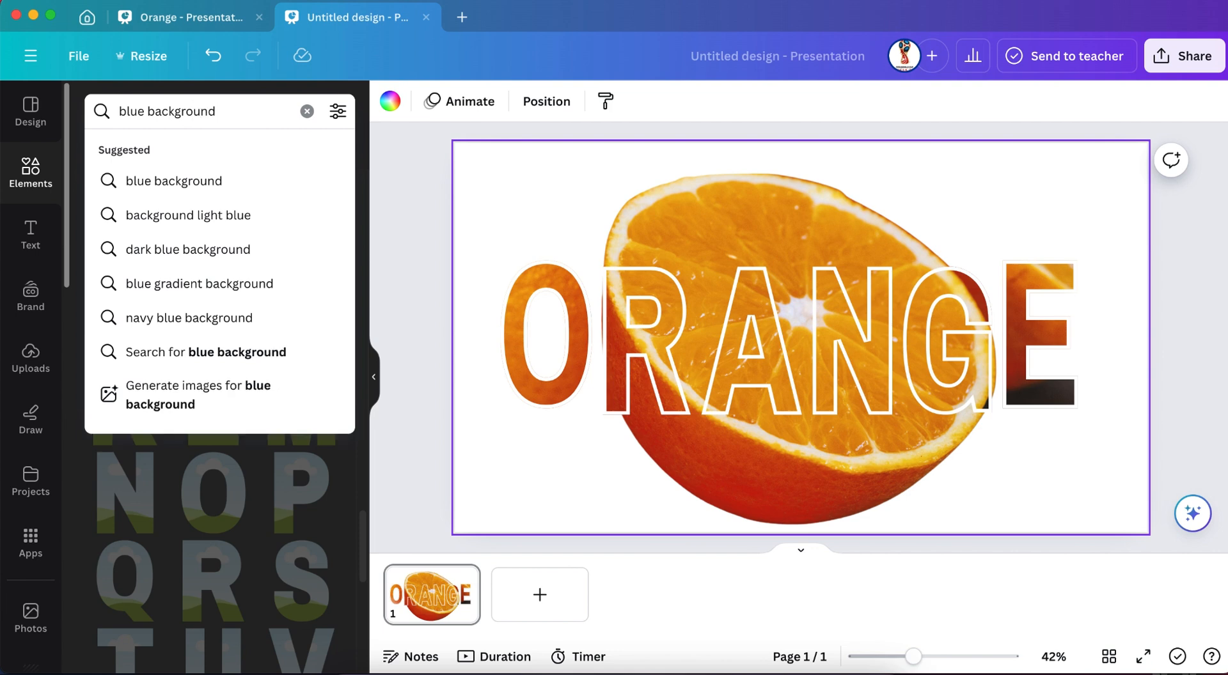
{"action": "key", "text": "Return"}
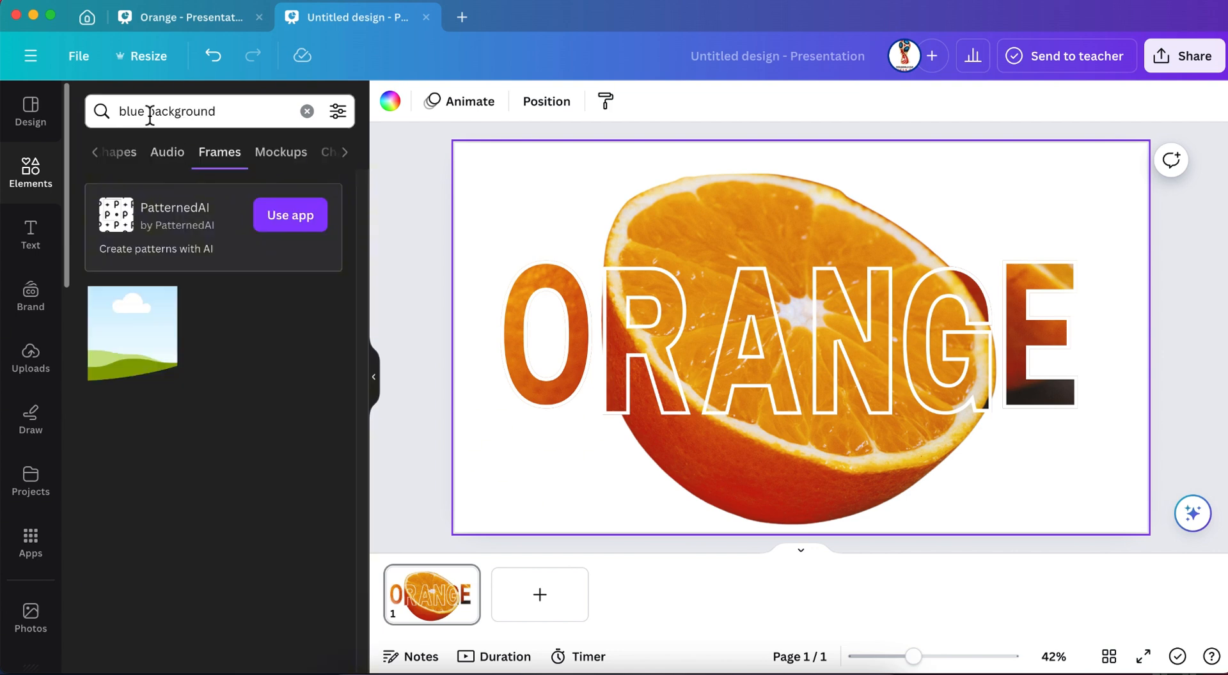
{"action": "left_click", "coordinate": [95, 153]}
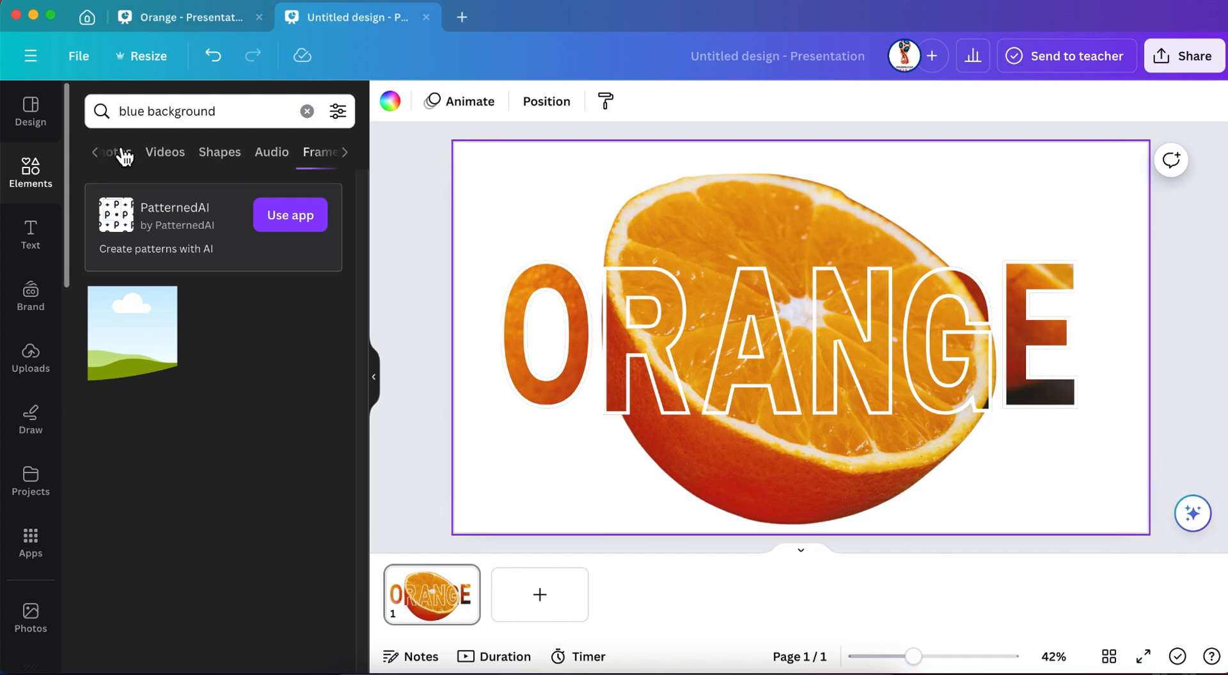
{"action": "left_click", "coordinate": [123, 154]}
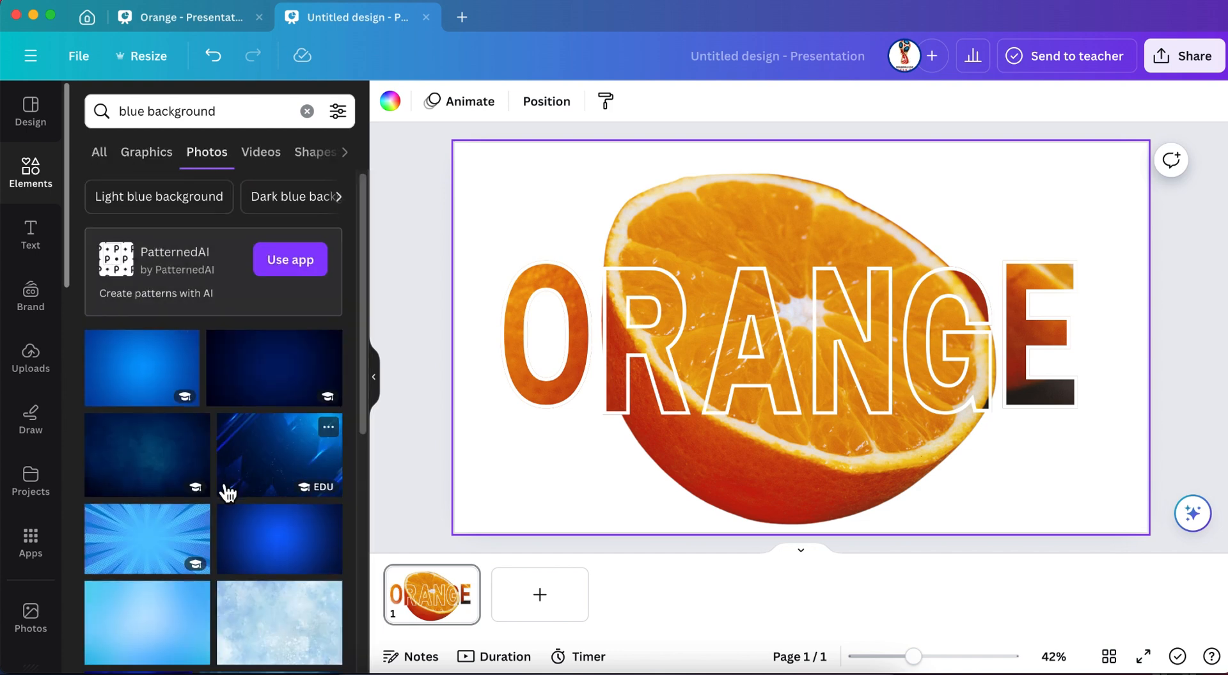
Add the light blue gradient photo to the page and set it as the page background.
{"action": "scroll", "coordinate": [225, 494], "scroll_direction": "down", "scroll_amount": 2}
{"action": "scroll", "coordinate": [158, 499], "scroll_direction": "down", "scroll_amount": 5}
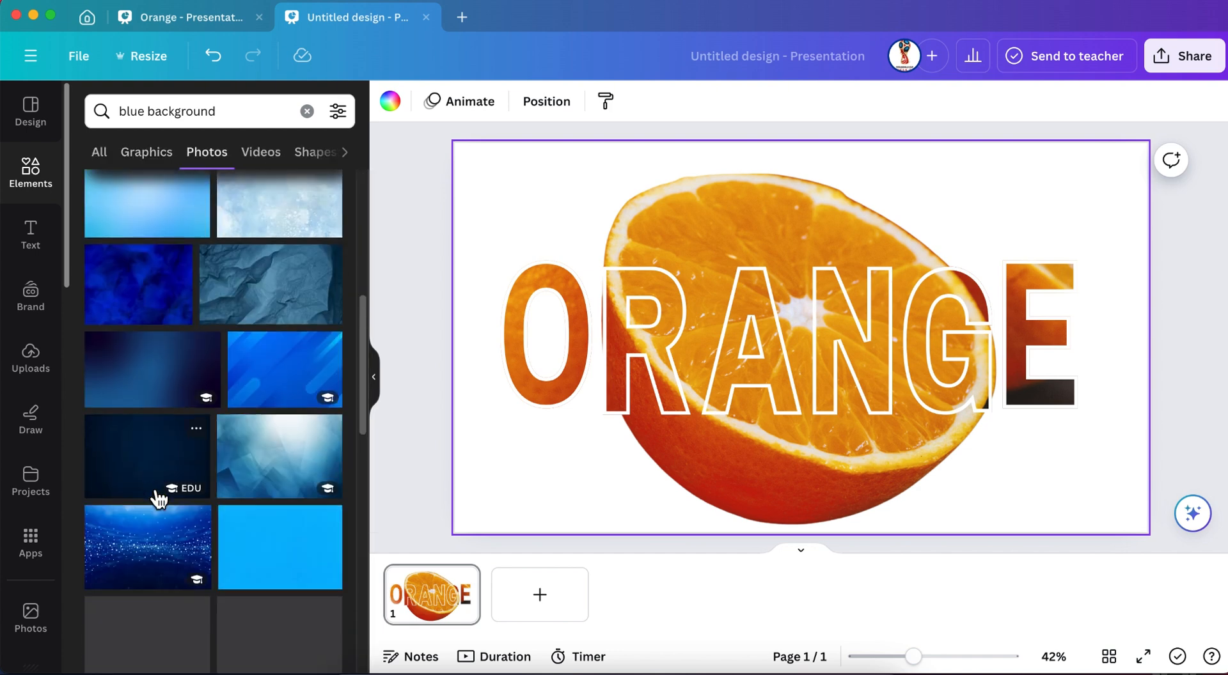
{"action": "scroll", "coordinate": [157, 494], "scroll_direction": "up", "scroll_amount": 2}
{"action": "left_click", "coordinate": [157, 306]}
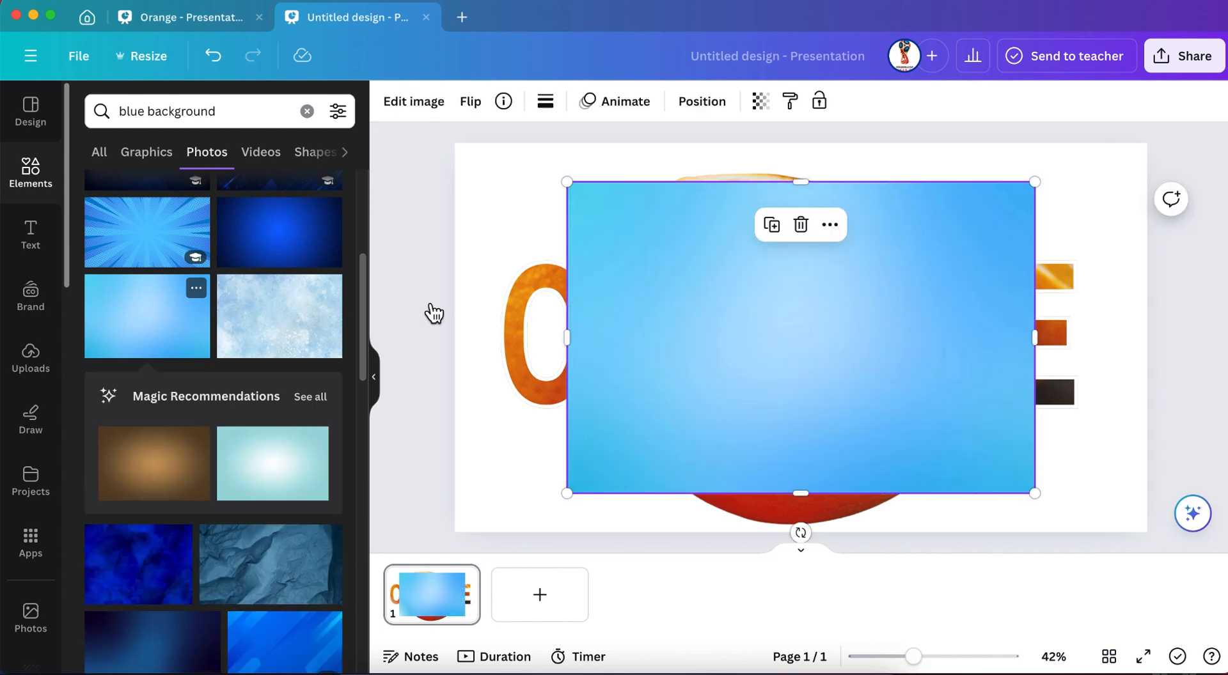
{"action": "right_click", "coordinate": [835, 314]}
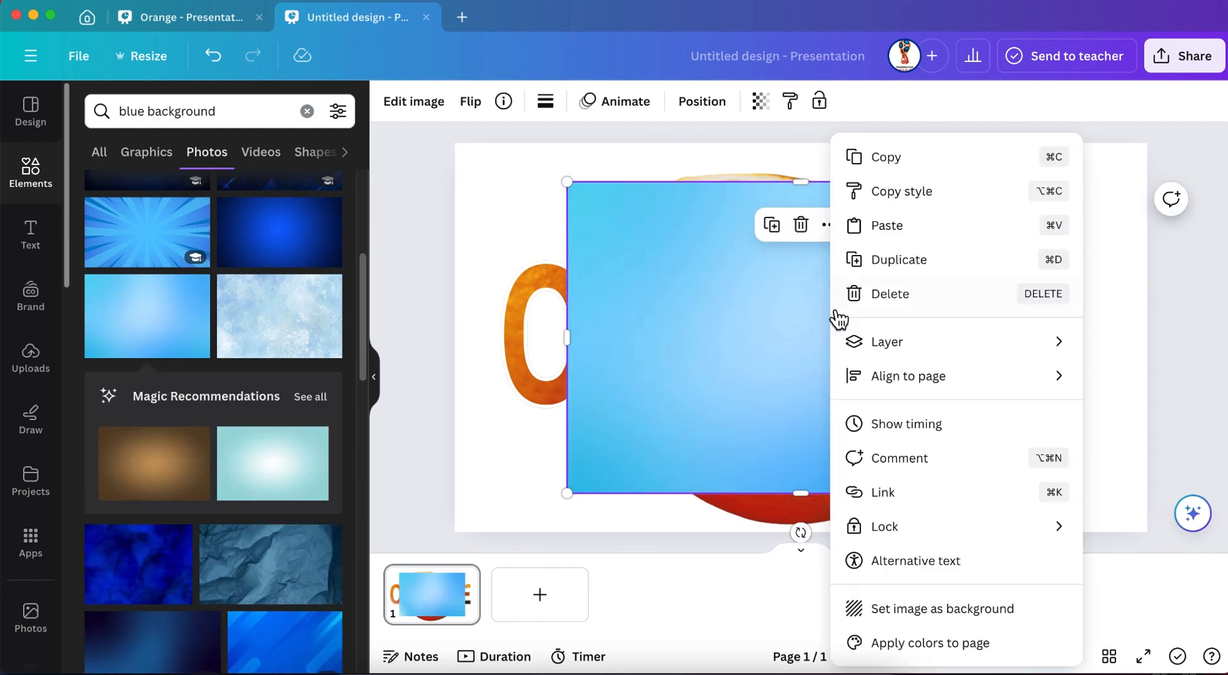
{"action": "left_click", "coordinate": [927, 614]}
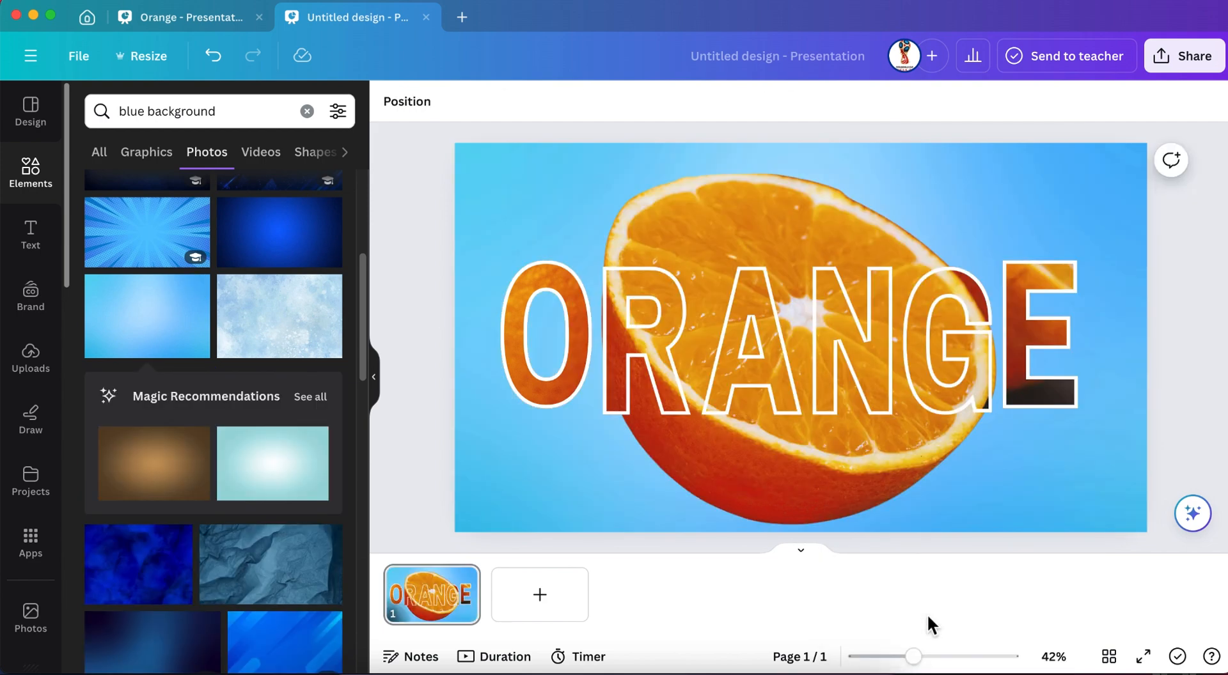